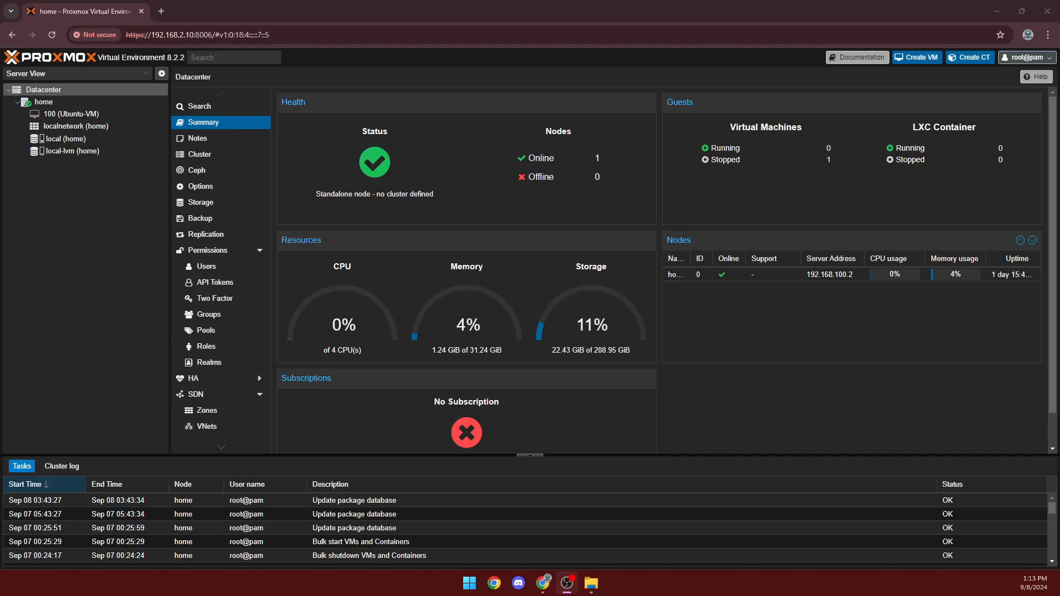
Show the ISO images stored on the local (home) storage.
{"action": "left_click", "coordinate": [64, 114]}
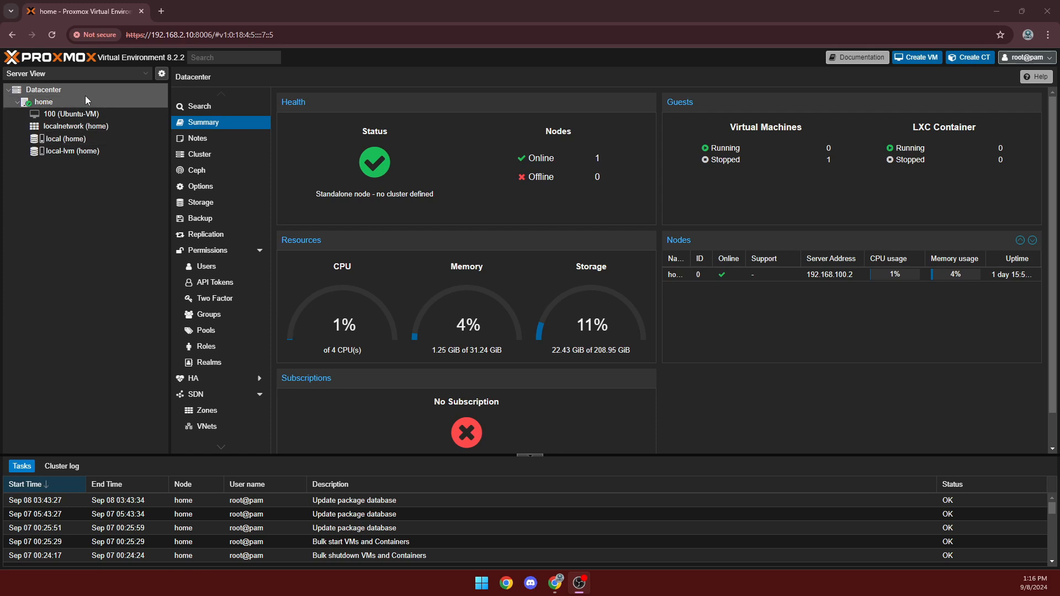
{"action": "left_click", "coordinate": [107, 141]}
{"action": "left_click", "coordinate": [190, 129]}
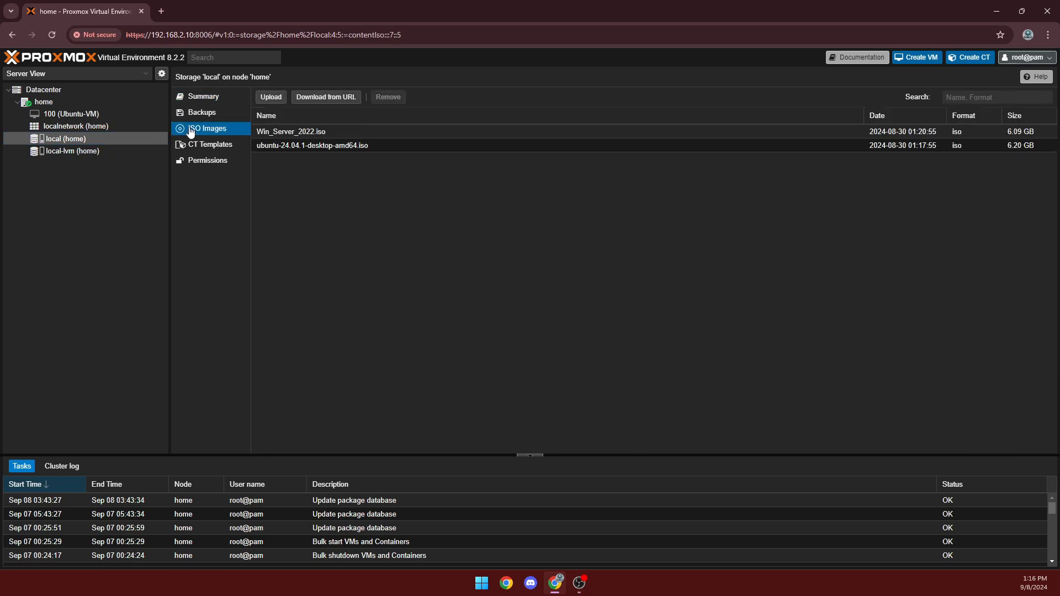
Choose Win10_22H2_English_x64v1 from Downloads for upload, then cancel without uploading it.
{"action": "left_click", "coordinate": [271, 98]}
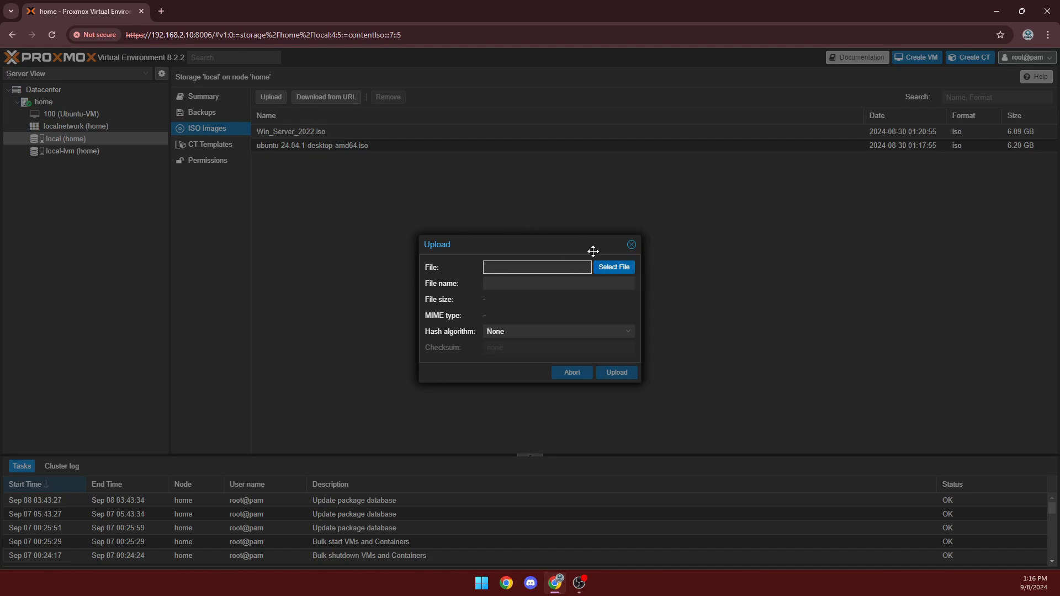
{"action": "left_click", "coordinate": [614, 268]}
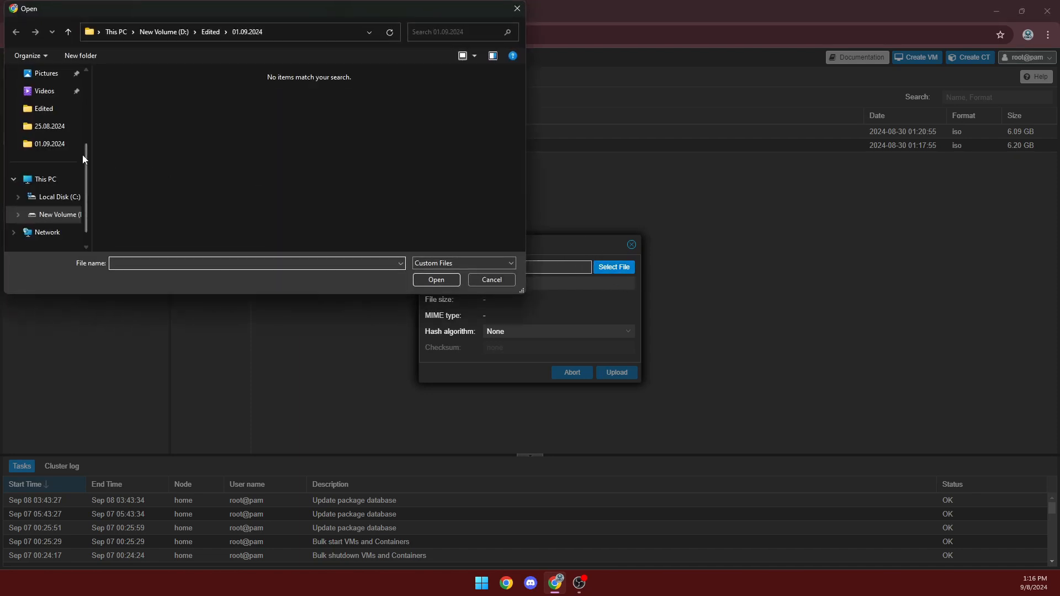
{"action": "scroll", "coordinate": [44, 199], "scroll_direction": "up", "scroll_amount": 3}
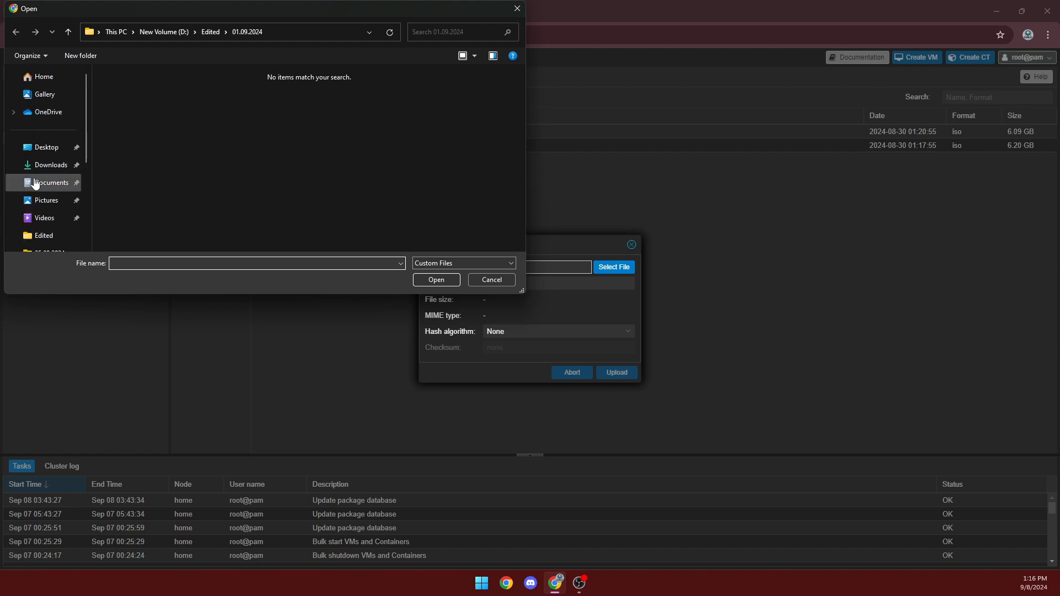
{"action": "left_click", "coordinate": [44, 166]}
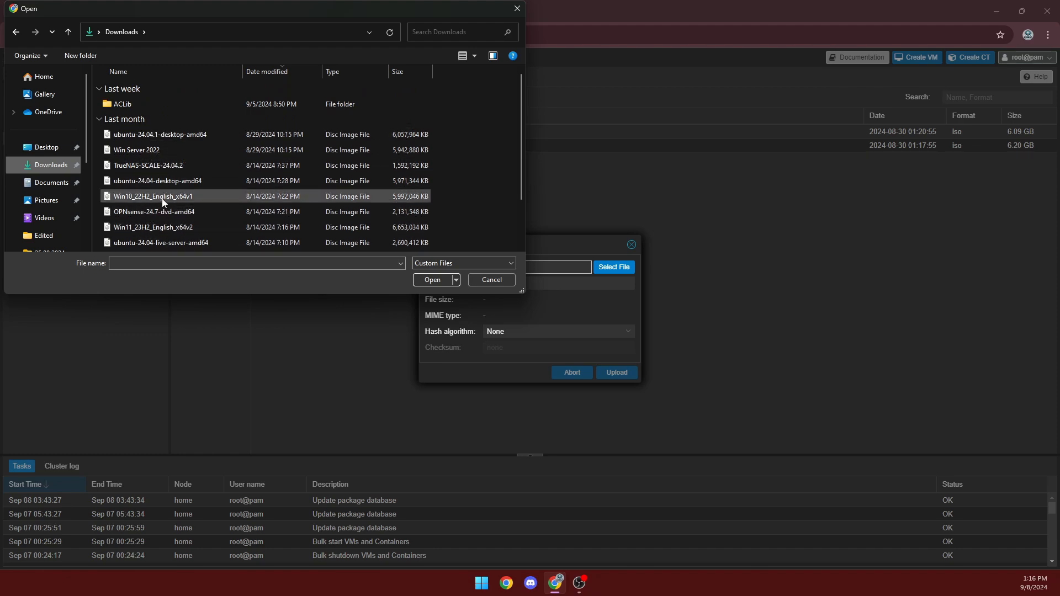
{"action": "left_click", "coordinate": [219, 197]}
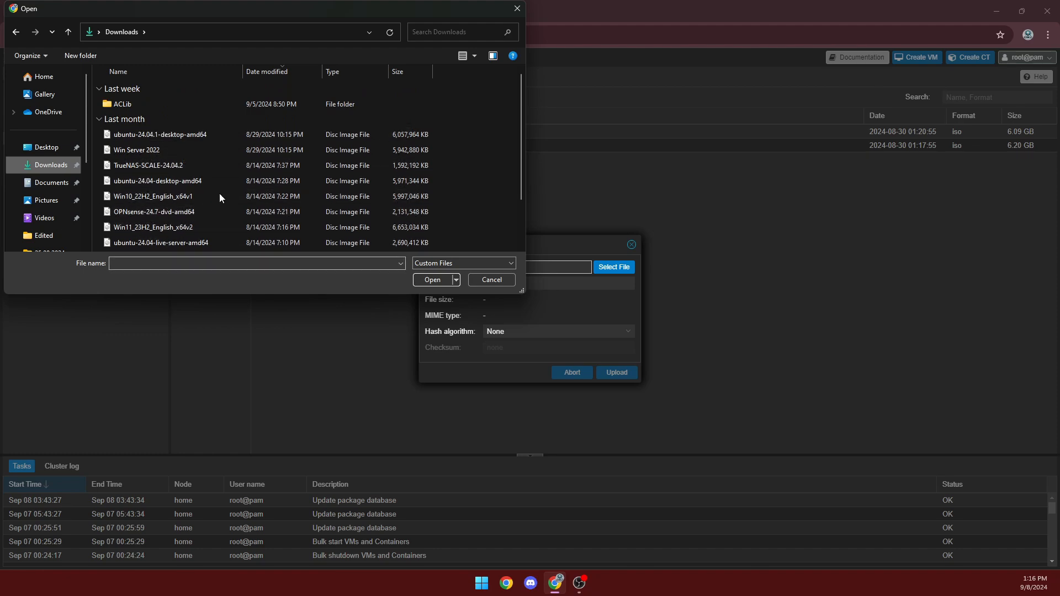
{"action": "left_click", "coordinate": [420, 279]}
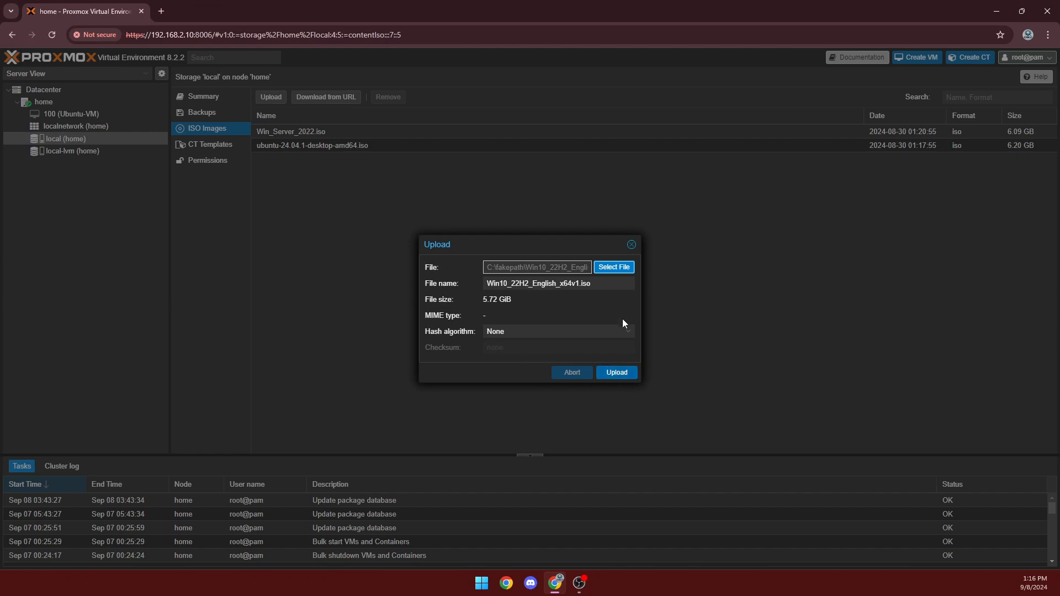
{"action": "left_click", "coordinate": [632, 244]}
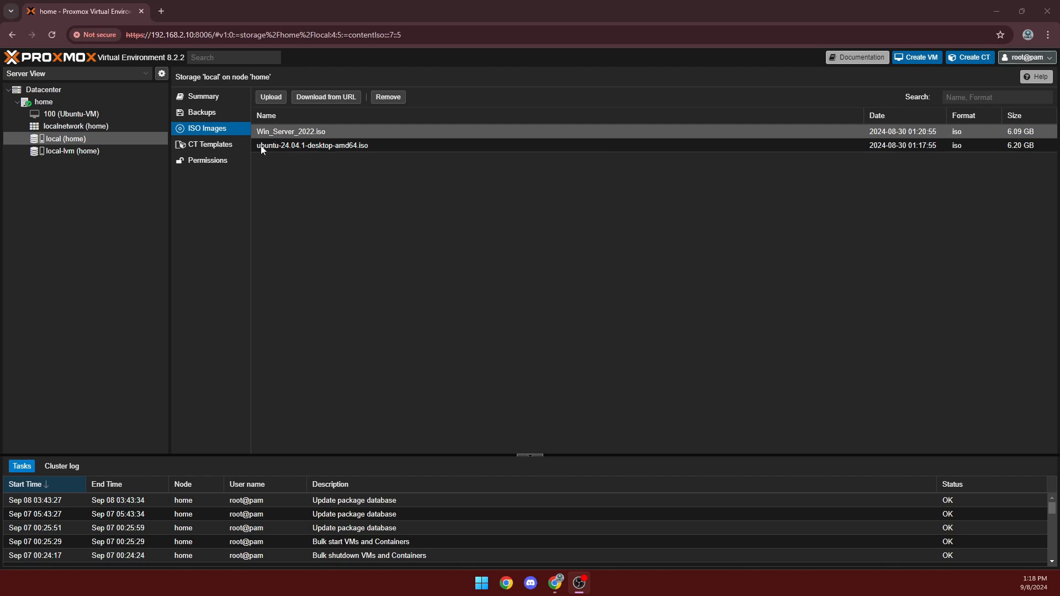
Start a new VM with ID 101 named WiN2022, using Win_Server_2022.iso as its install image.
{"action": "left_click", "coordinate": [41, 103]}
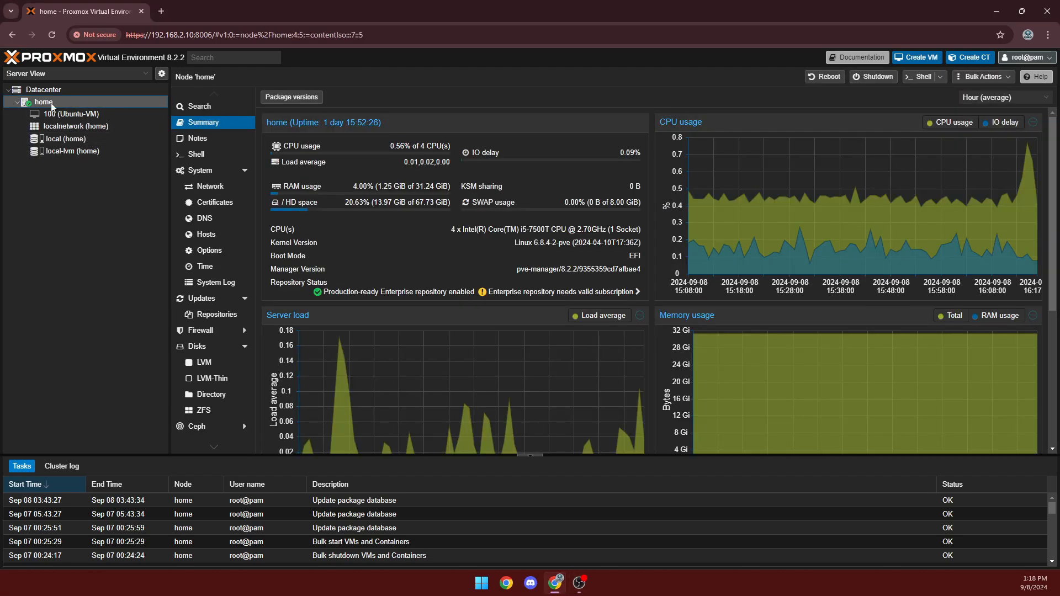
{"action": "left_click", "coordinate": [910, 58]}
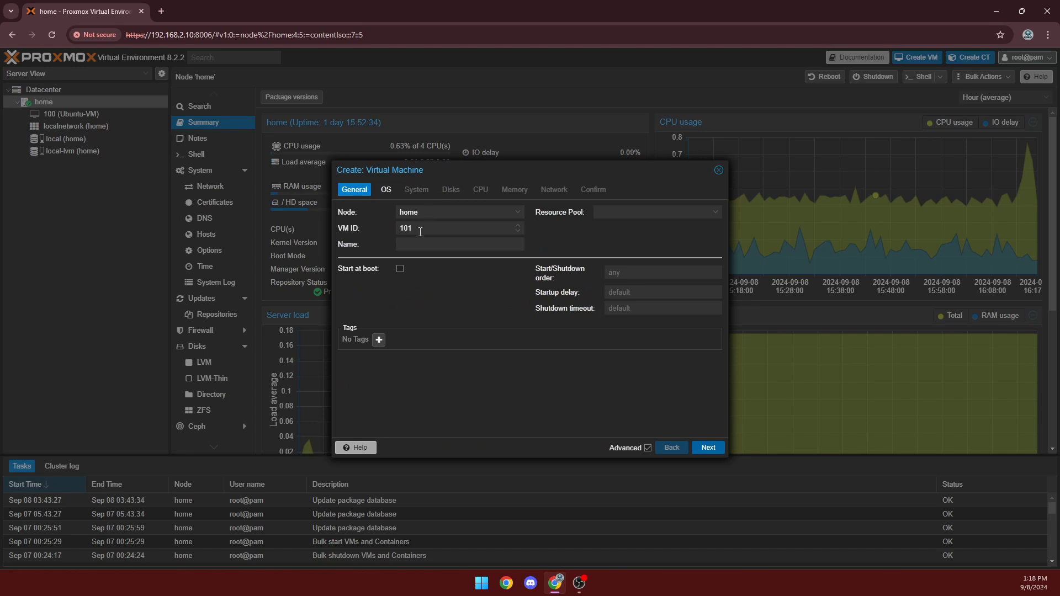
{"action": "left_click", "coordinate": [420, 232]}
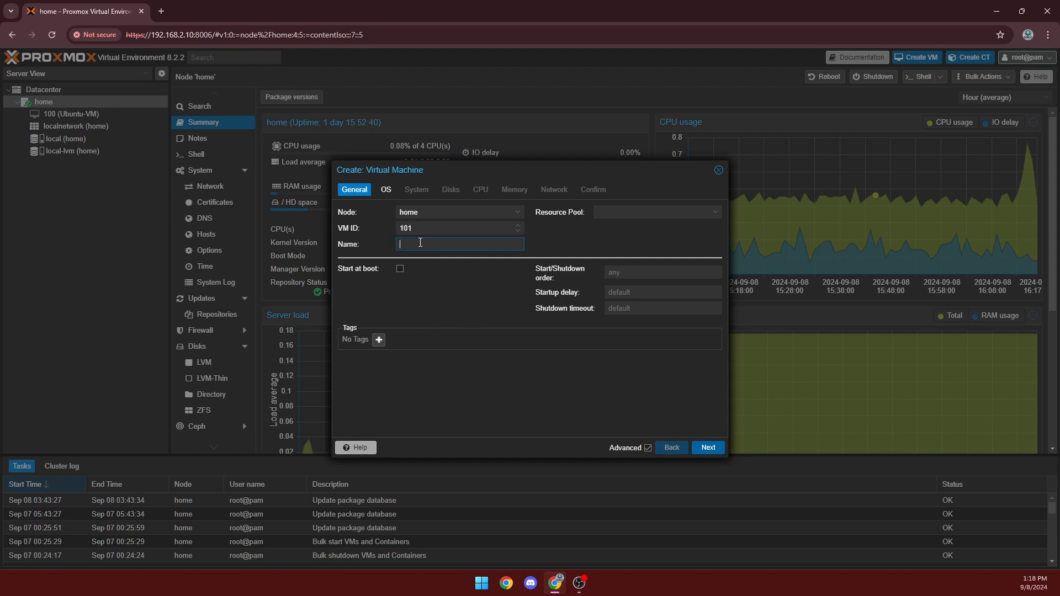
{"action": "type", "text": "WiN2022"}
{"action": "left_click", "coordinate": [709, 447]}
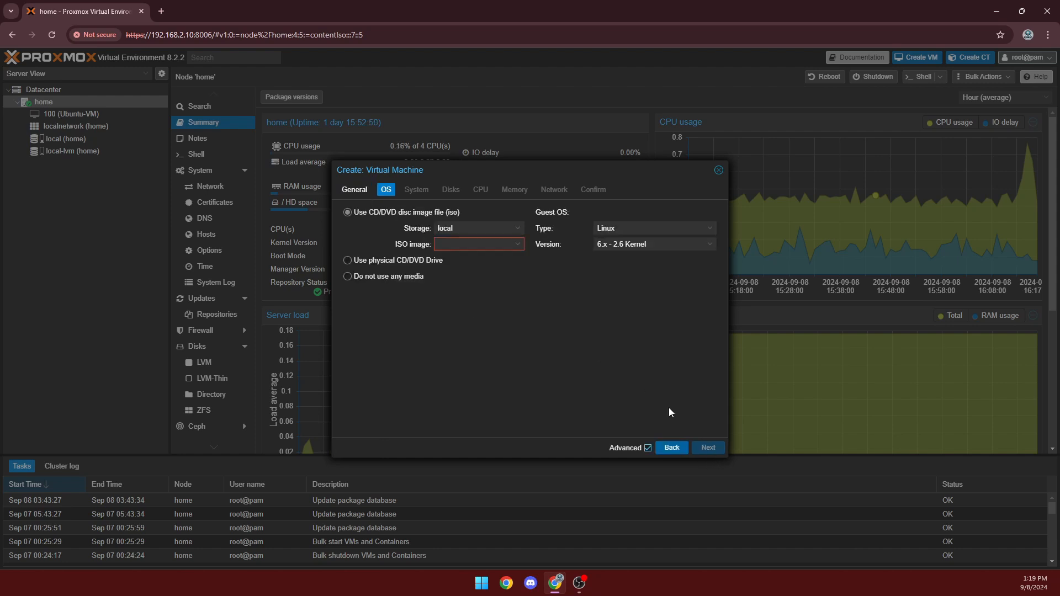
{"action": "left_click", "coordinate": [519, 244]}
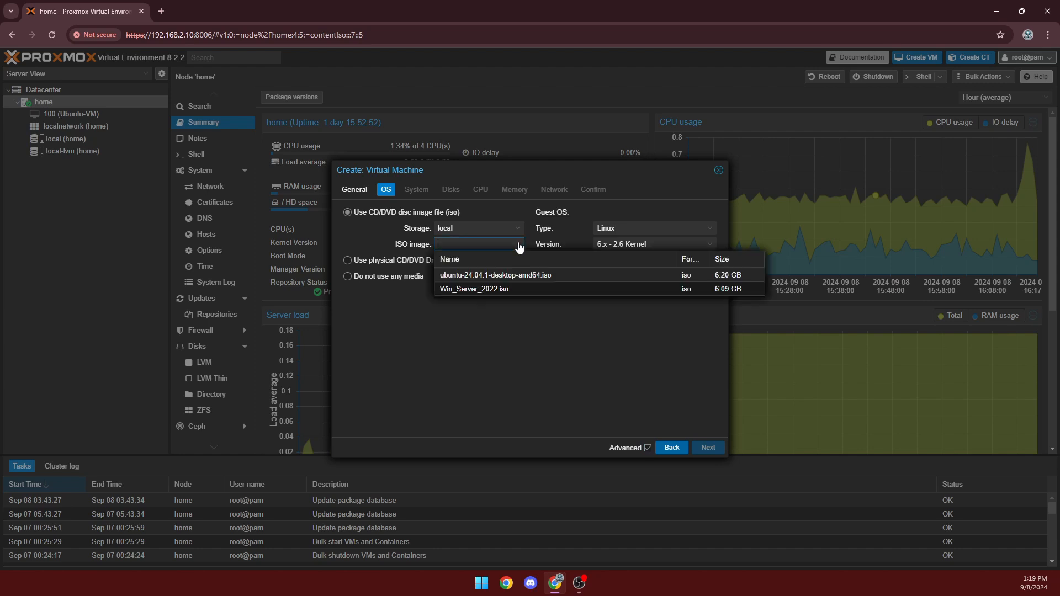
{"action": "left_click", "coordinate": [511, 288]}
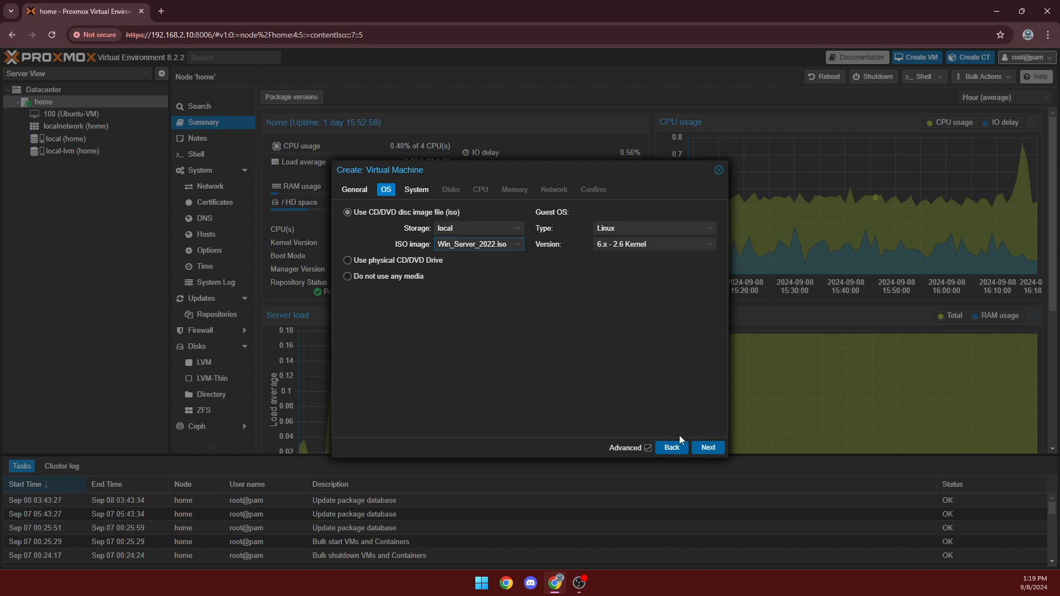
Keep the default system and disk settings and give the VM 4 CPU cores.
{"action": "left_click", "coordinate": [708, 447]}
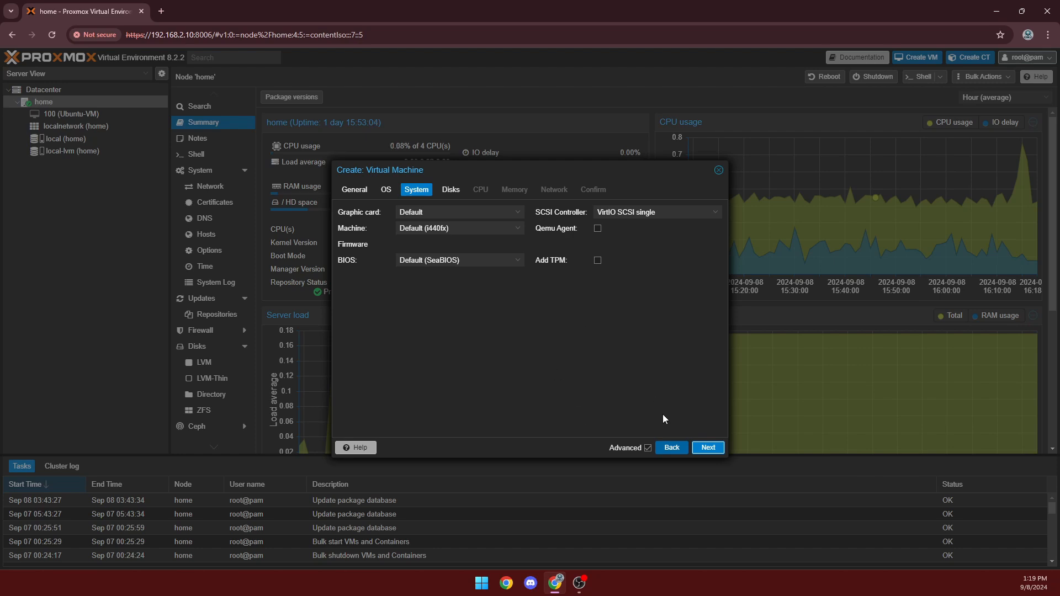
{"action": "left_click", "coordinate": [708, 448]}
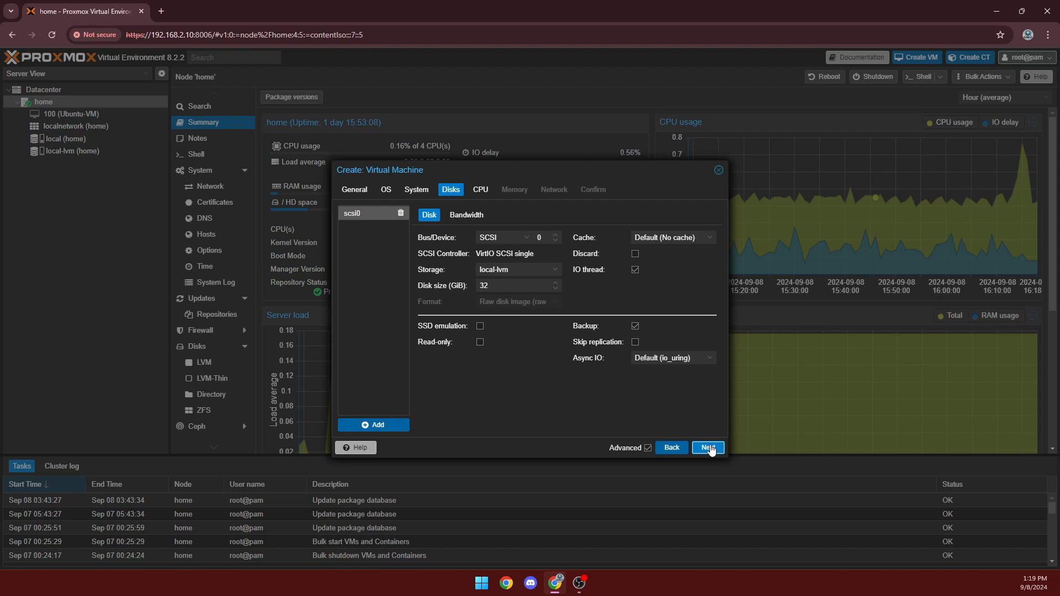
{"action": "left_click", "coordinate": [708, 447]}
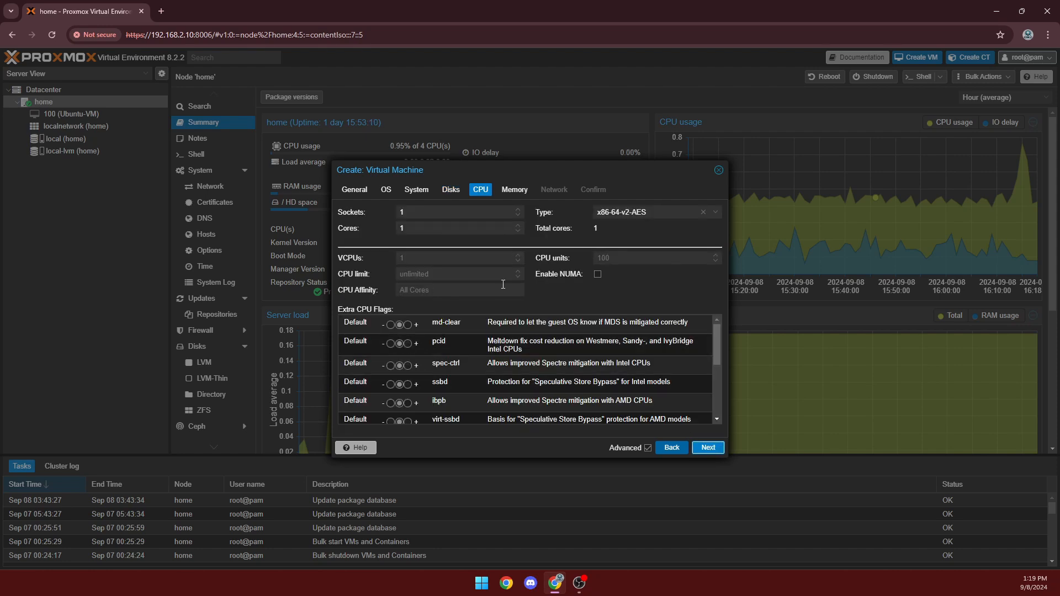
{"action": "left_click", "coordinate": [647, 448]}
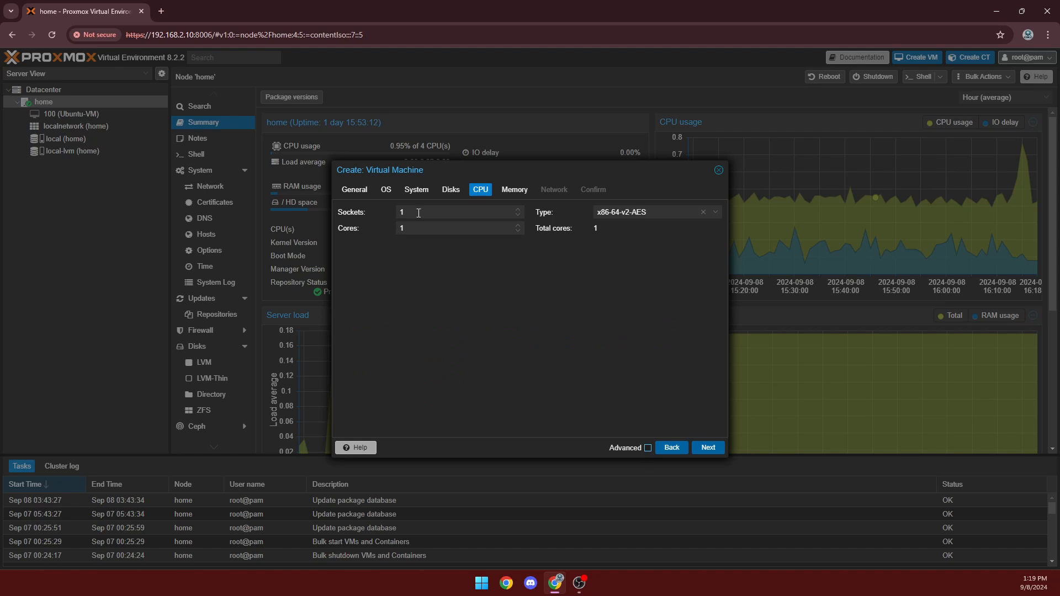
{"action": "left_click", "coordinate": [423, 231]}
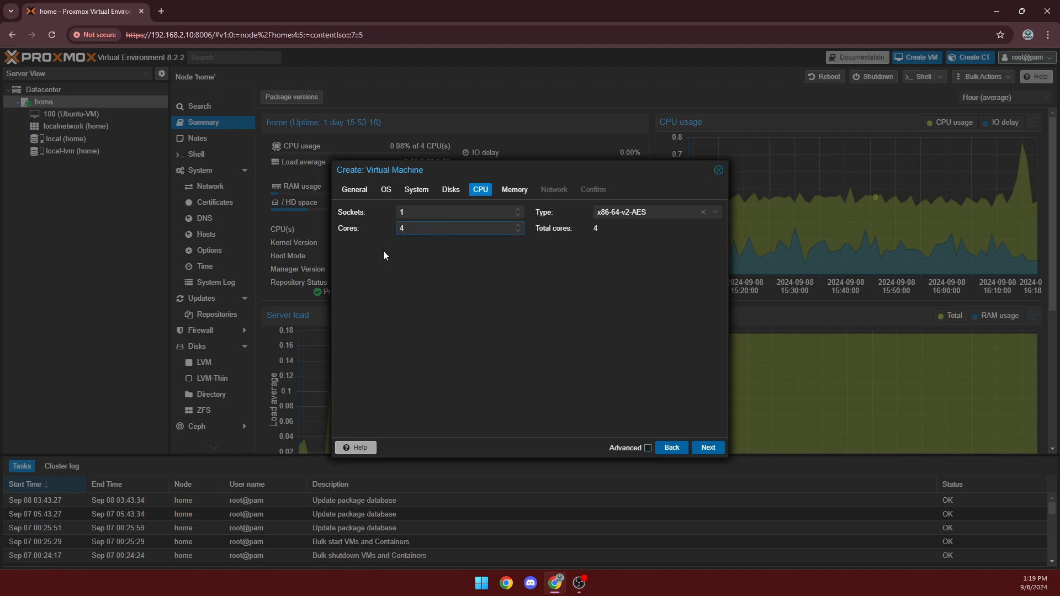
{"action": "type", "text": "4"}
Set memory to 8162 MiB and keep default networking, reaching the confirmation summary.
{"action": "left_click", "coordinate": [708, 447]}
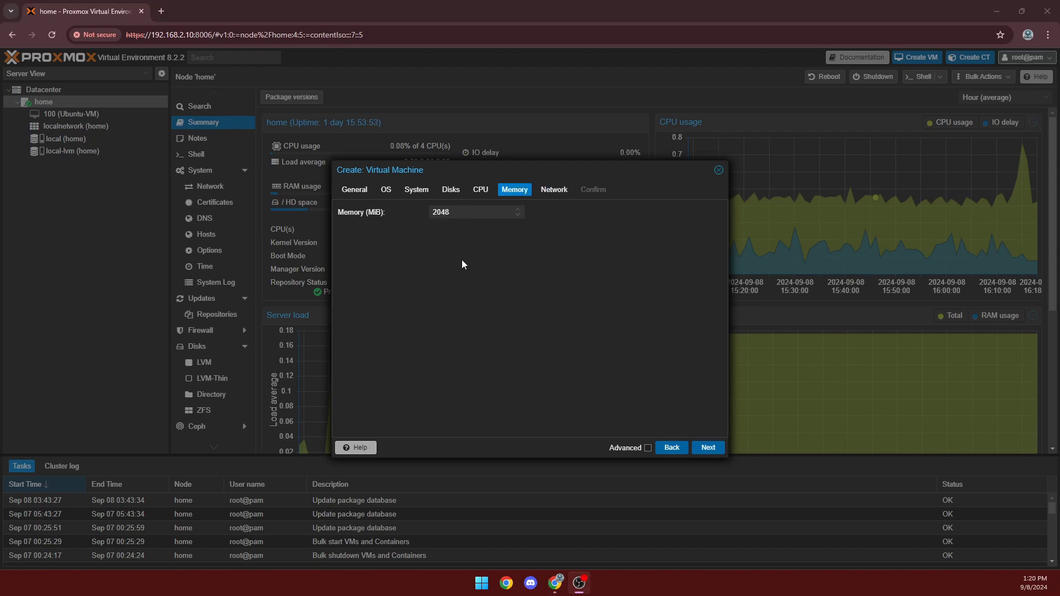
{"action": "left_click_drag", "start_coordinate": [467, 213], "coordinate": [371, 223]}
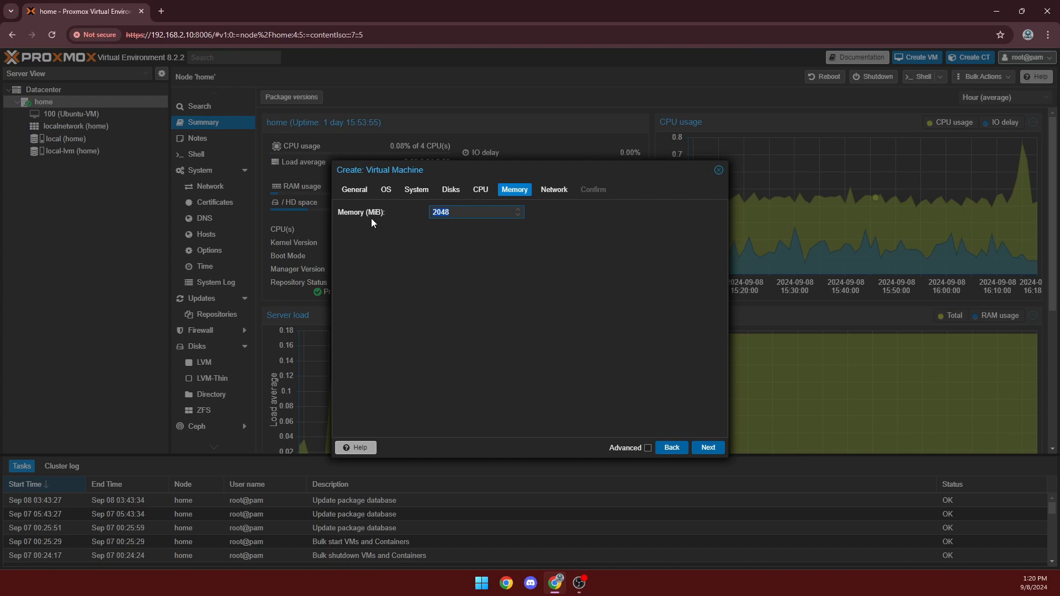
{"action": "type", "text": "8162"}
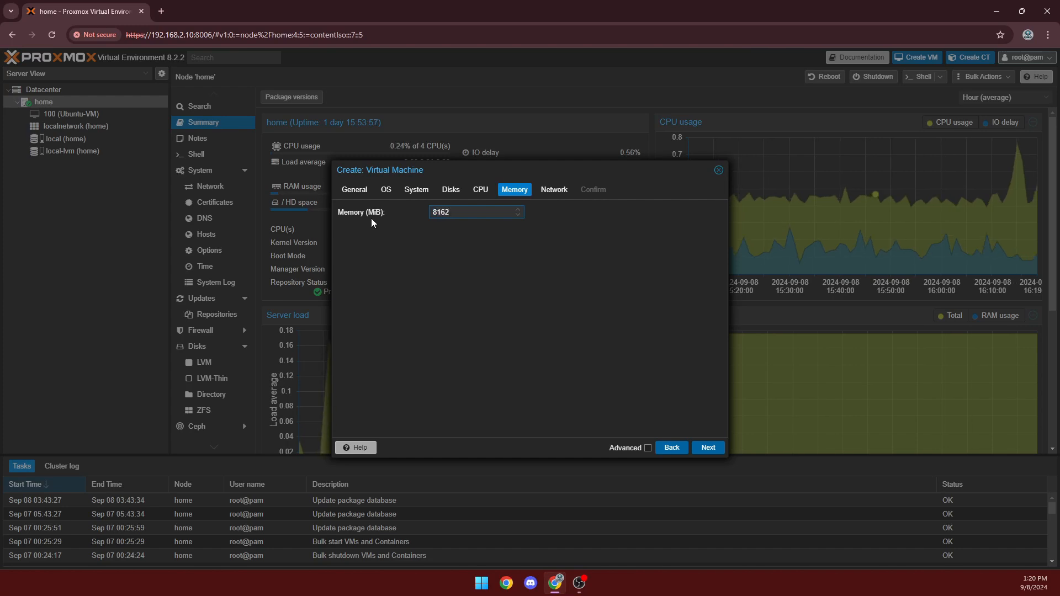
{"action": "left_click", "coordinate": [699, 448]}
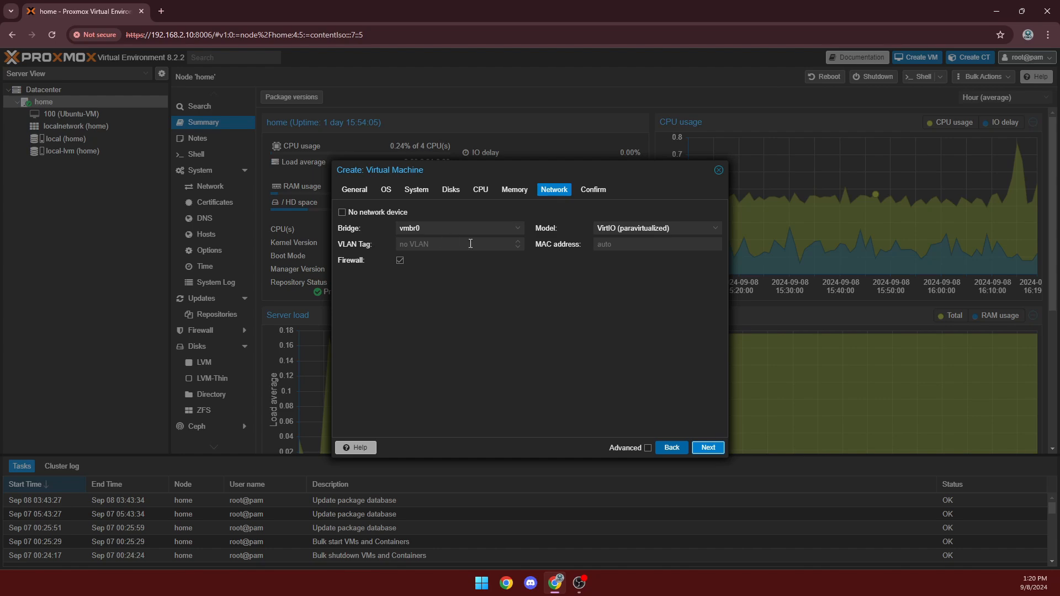
{"action": "left_click", "coordinate": [709, 449]}
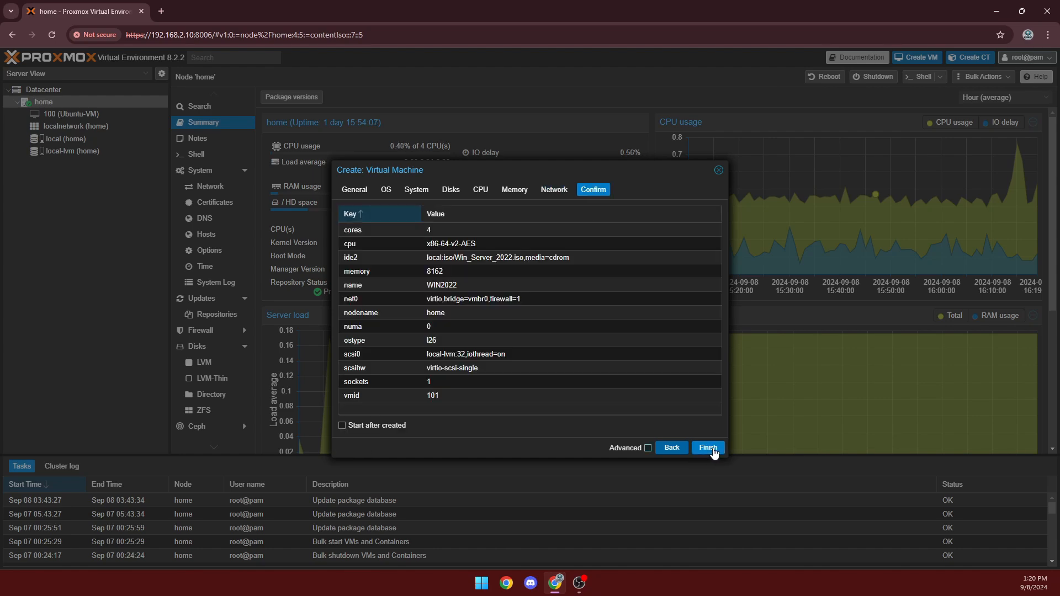
Create VM 101 (WIN2022), select it in the tree, and start it.
{"action": "left_click", "coordinate": [709, 449]}
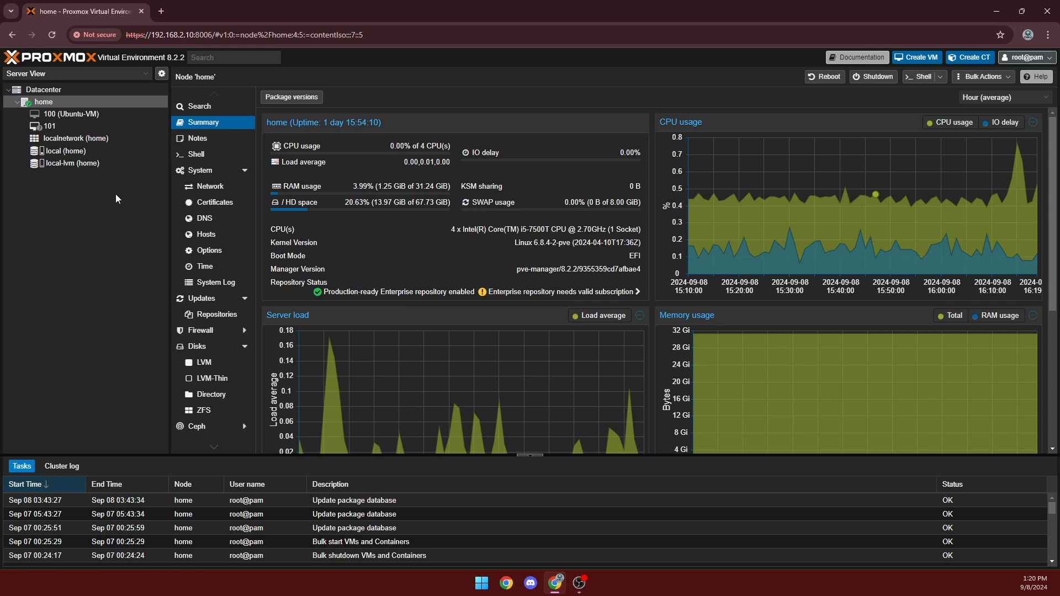
{"action": "left_click", "coordinate": [72, 122]}
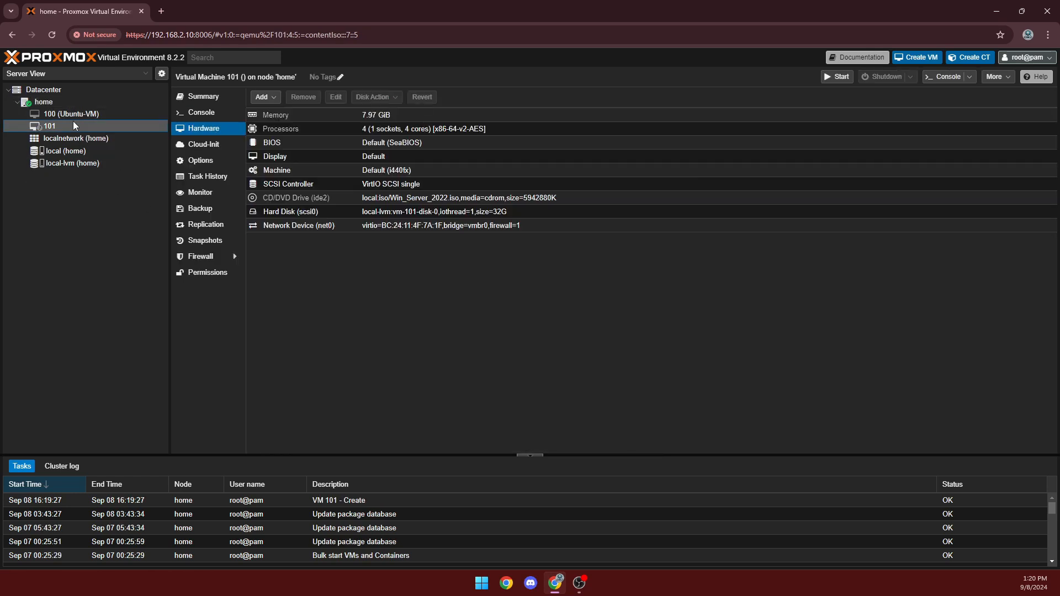
{"action": "left_click", "coordinate": [837, 77]}
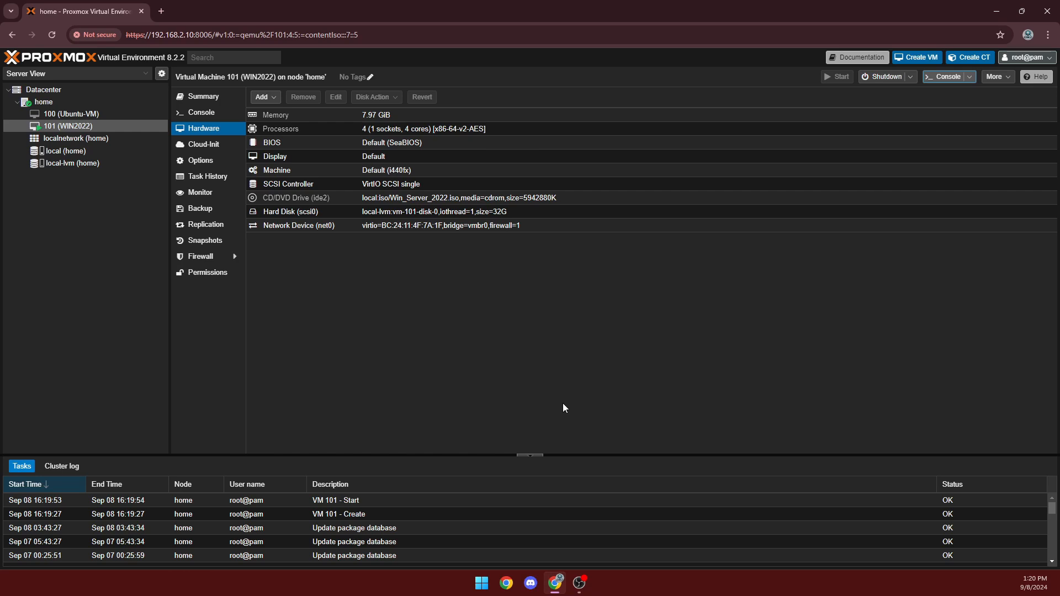
Open VM 101's console and move its window to the centre of the screen.
{"action": "mouse_move", "coordinate": [554, 579]}
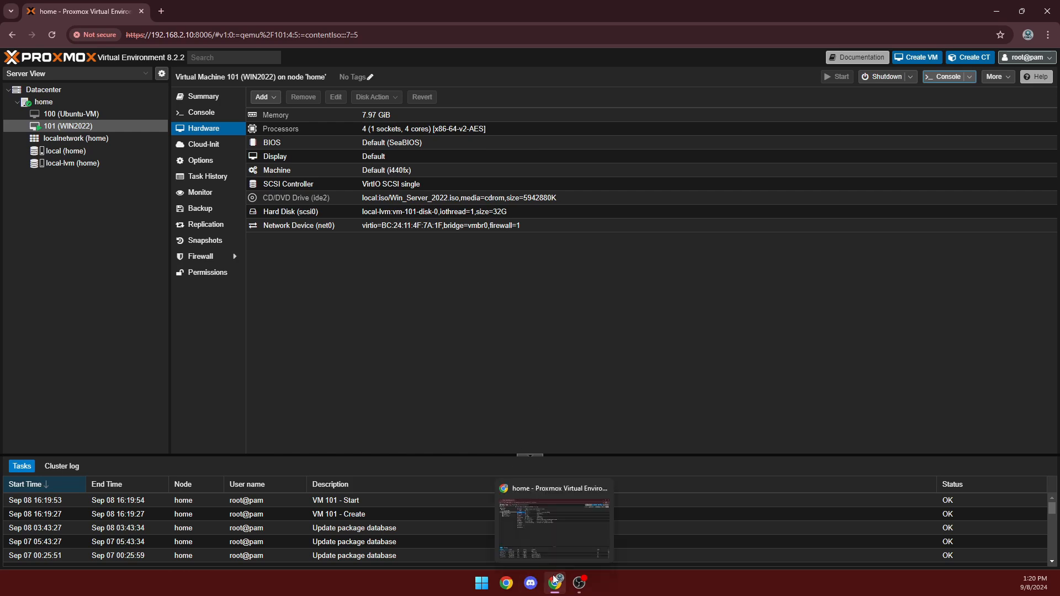
{"action": "double_click", "coordinate": [71, 128]}
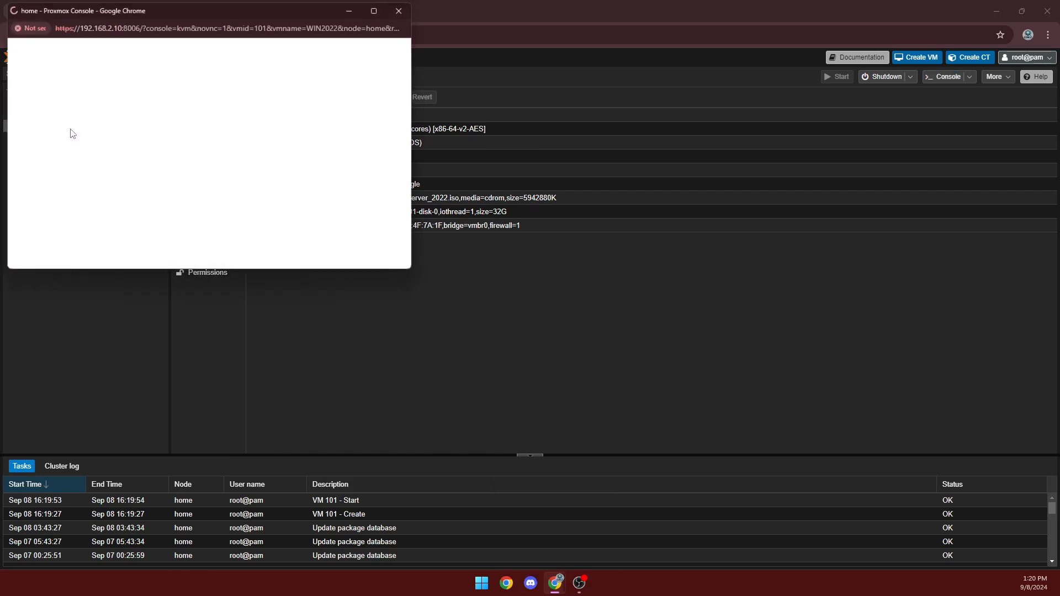
{"action": "left_click_drag", "start_coordinate": [178, 8], "coordinate": [572, 115]}
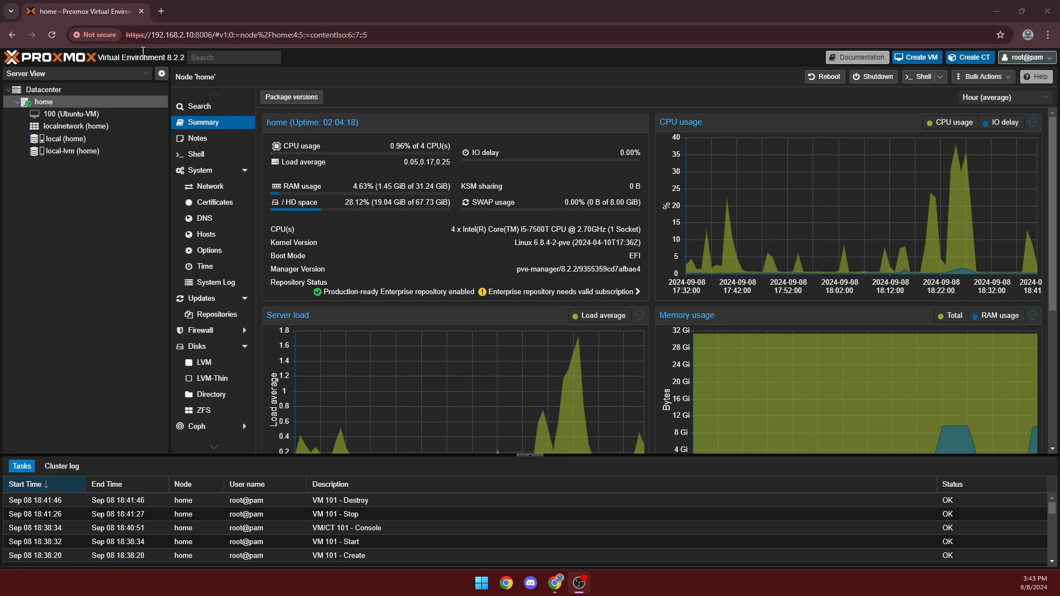
Search 'virtio', read the Windows VirtIO Drivers wiki page, then return to local ISO Images.
{"action": "left_click", "coordinate": [160, 11]}
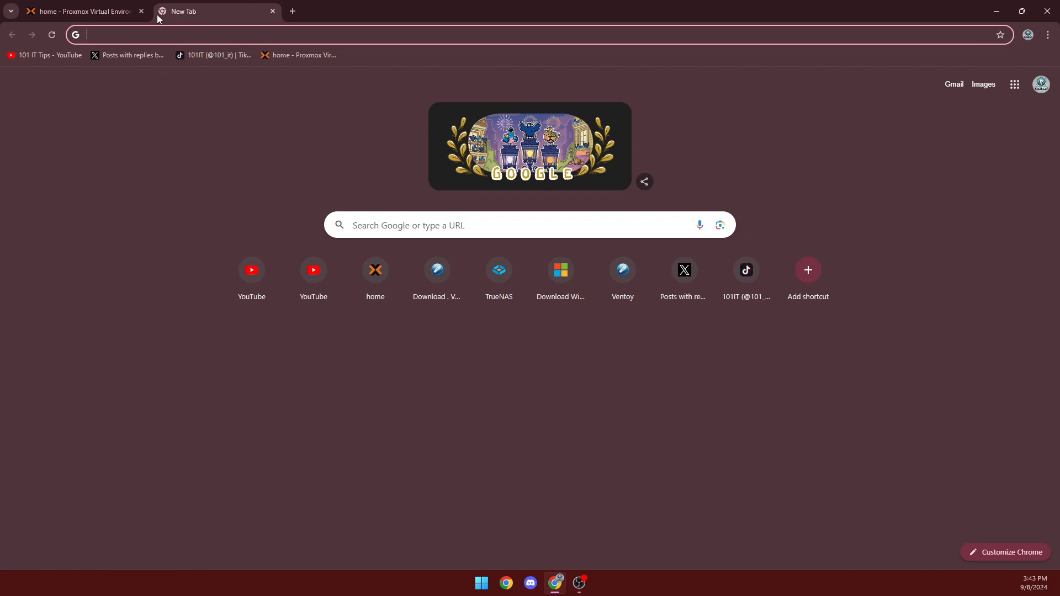
{"action": "type", "text": "vir"}
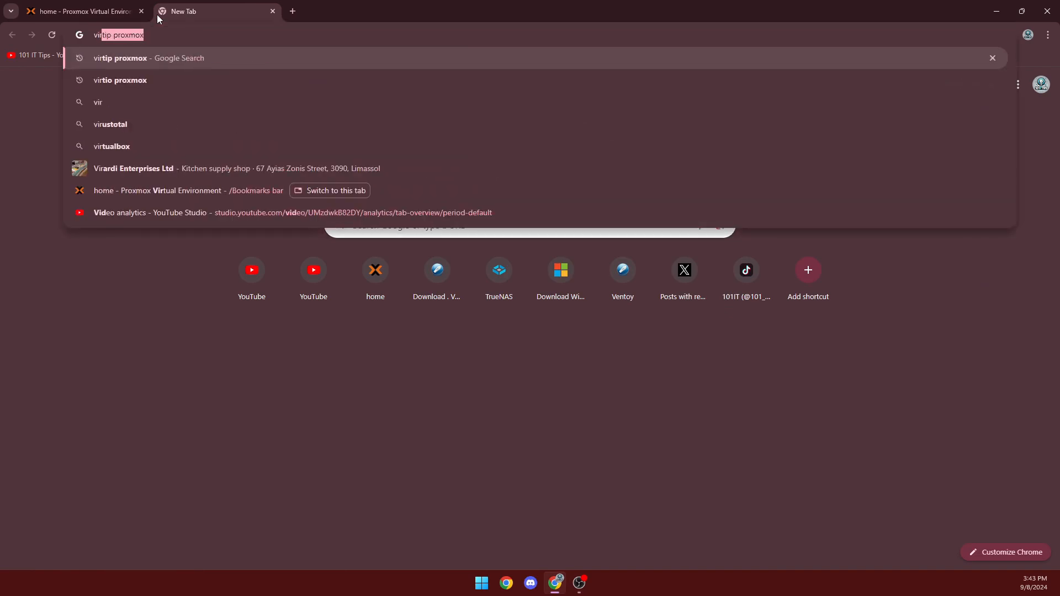
{"action": "type", "text": "tio"}
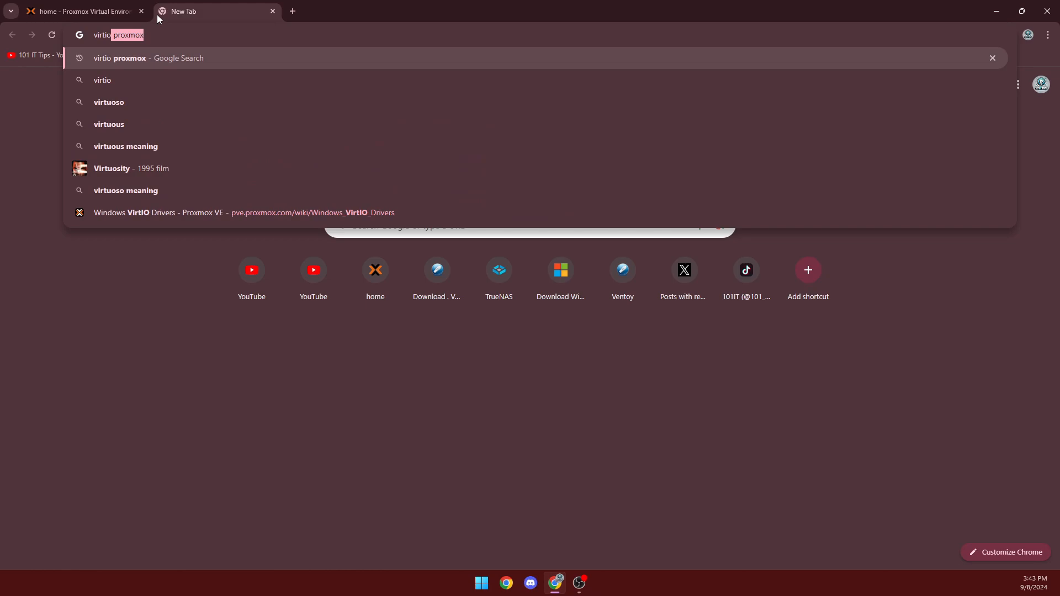
{"action": "key", "text": "Return"}
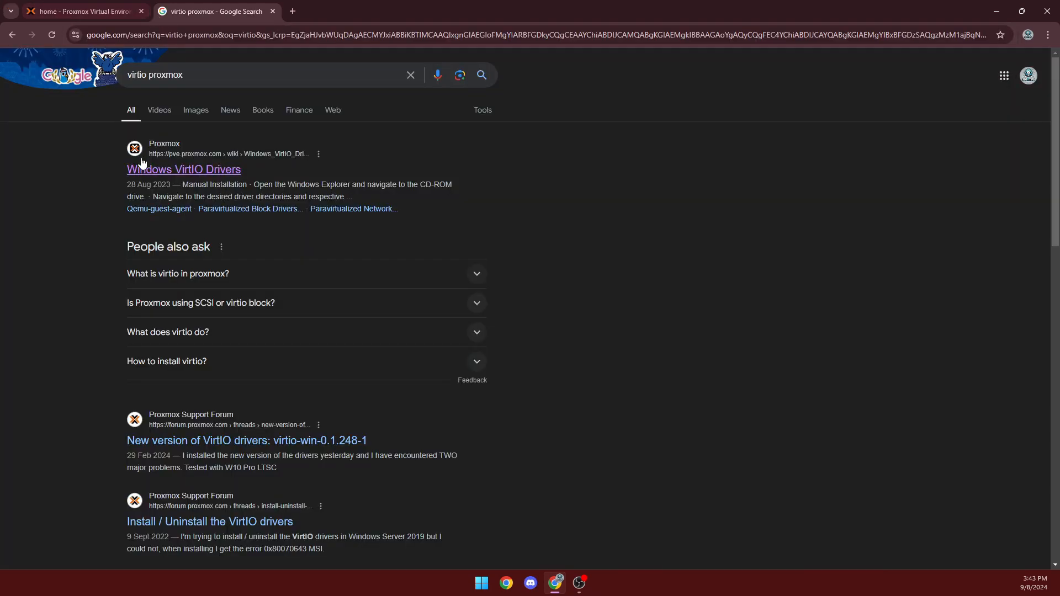
{"action": "left_click", "coordinate": [142, 165]}
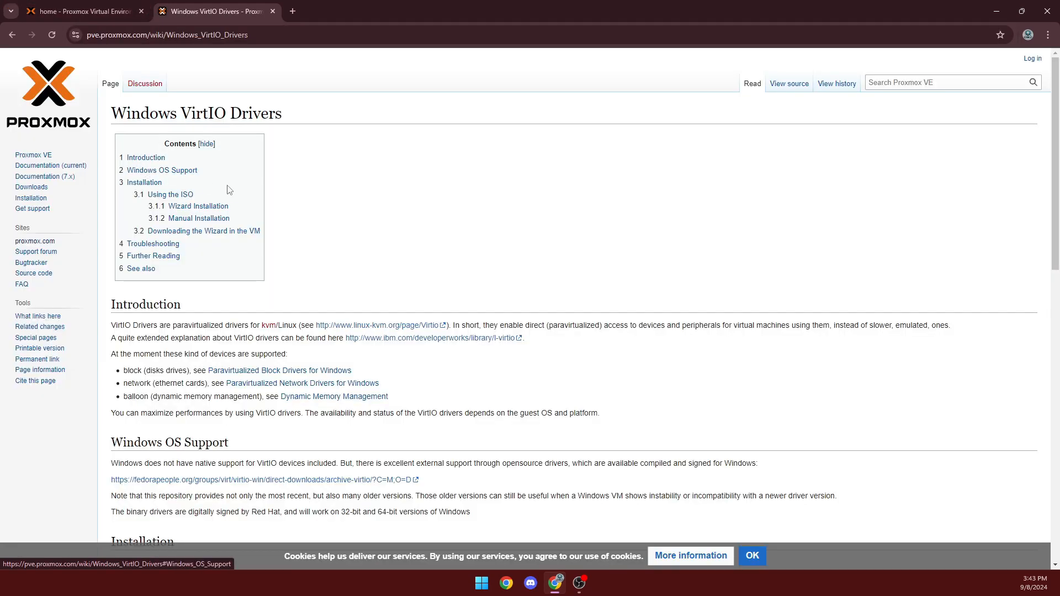
{"action": "scroll", "coordinate": [345, 204], "scroll_direction": "down", "scroll_amount": 6}
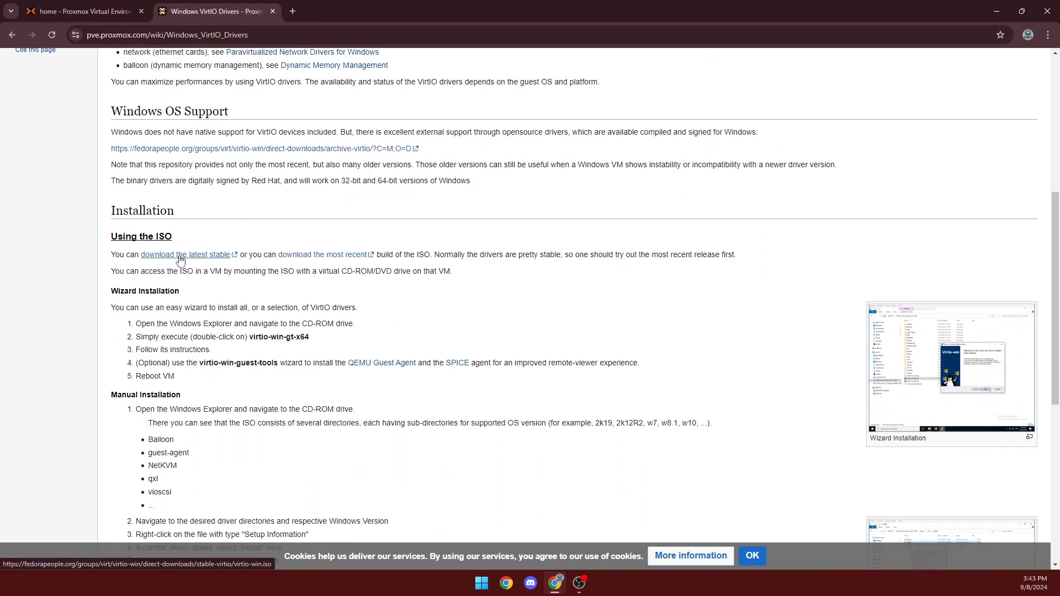
{"action": "left_click", "coordinate": [274, 10]}
{"action": "left_click", "coordinate": [84, 139]}
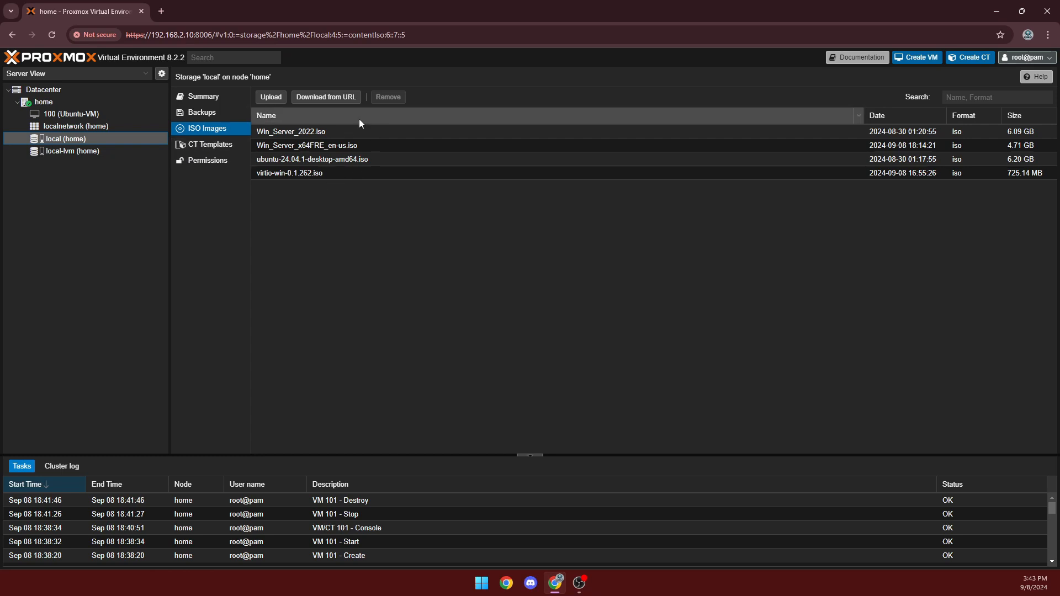
Start a new VM named Win2024, guest OS Microsoft Windows, booting Win_Server_x64FRE_en-us.iso.
{"action": "left_click", "coordinate": [44, 102]}
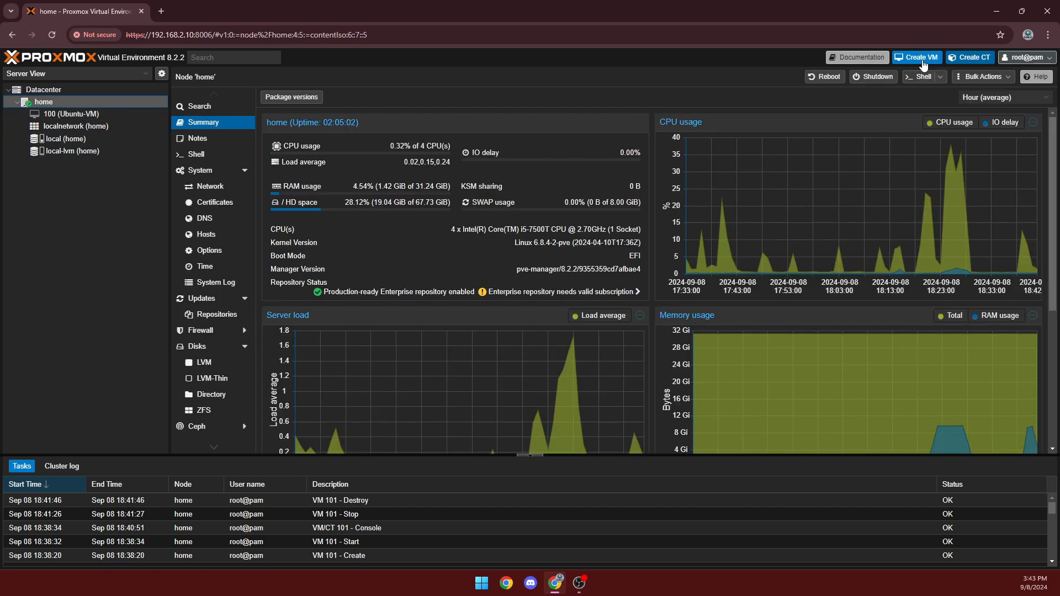
{"action": "left_click", "coordinate": [922, 60]}
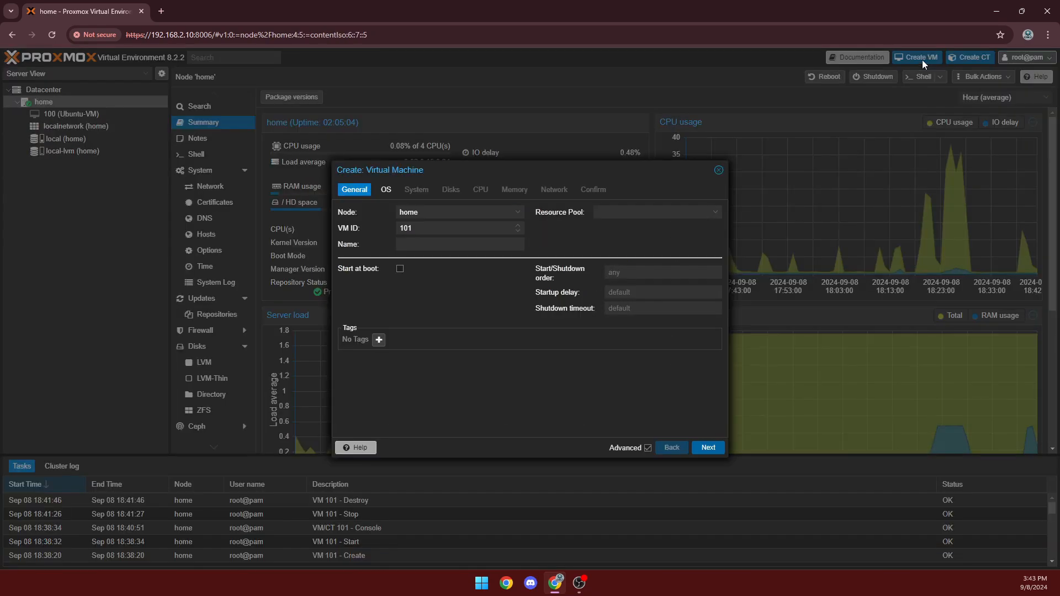
{"action": "left_click", "coordinate": [453, 249]}
{"action": "type", "text": "Win2024"}
{"action": "left_click", "coordinate": [709, 446]}
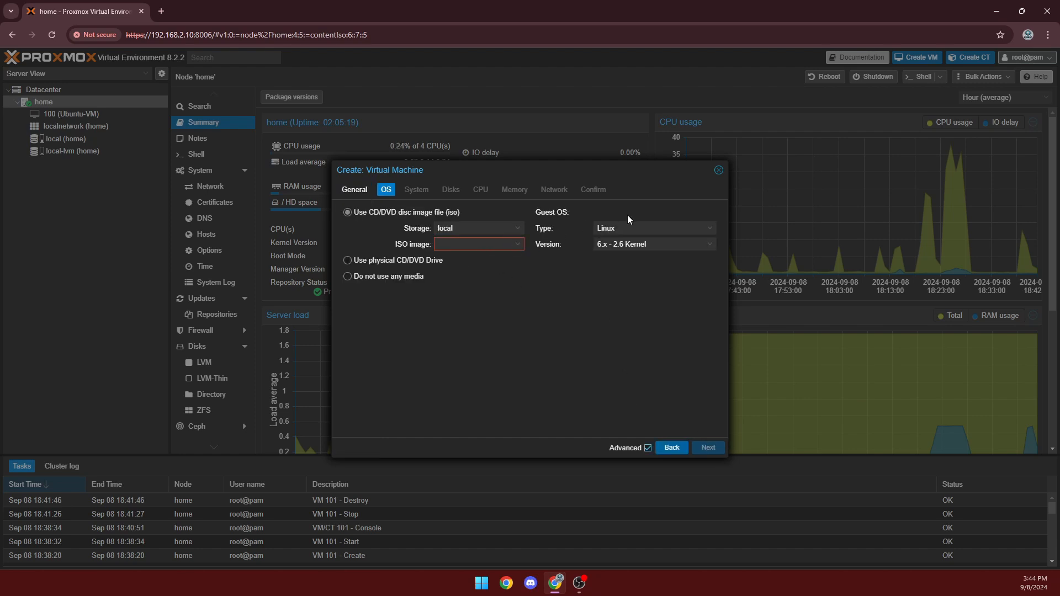
{"action": "left_click", "coordinate": [635, 227]}
{"action": "left_click", "coordinate": [636, 252]}
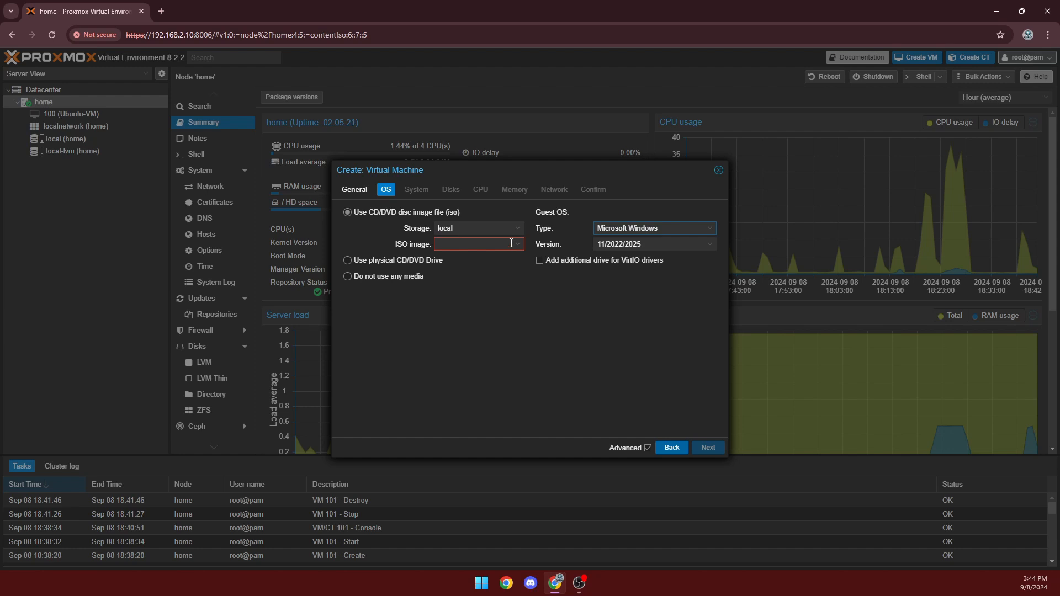
{"action": "left_click", "coordinate": [518, 245]}
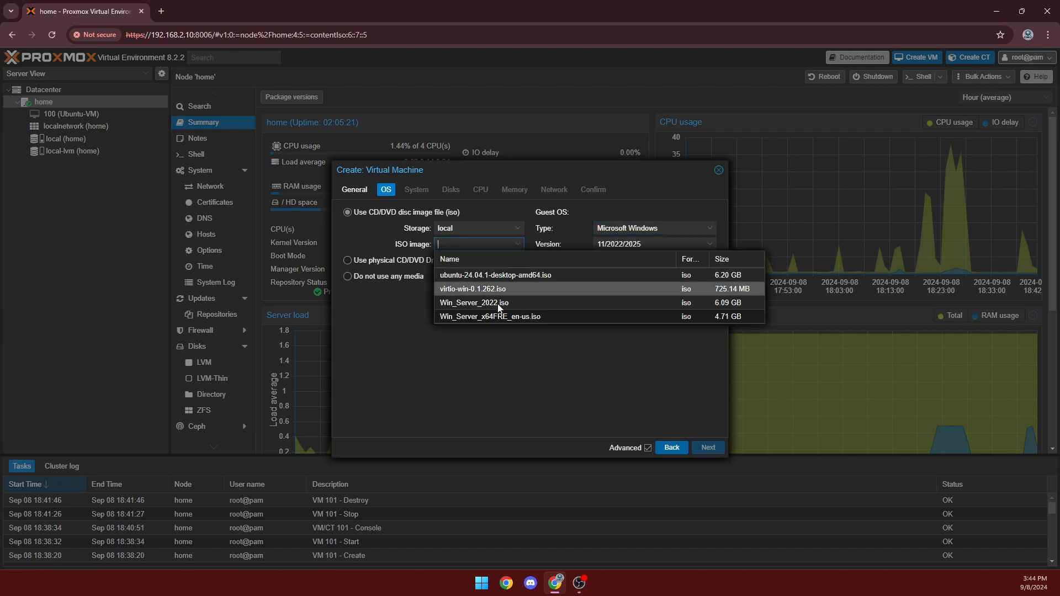
{"action": "left_click", "coordinate": [526, 317]}
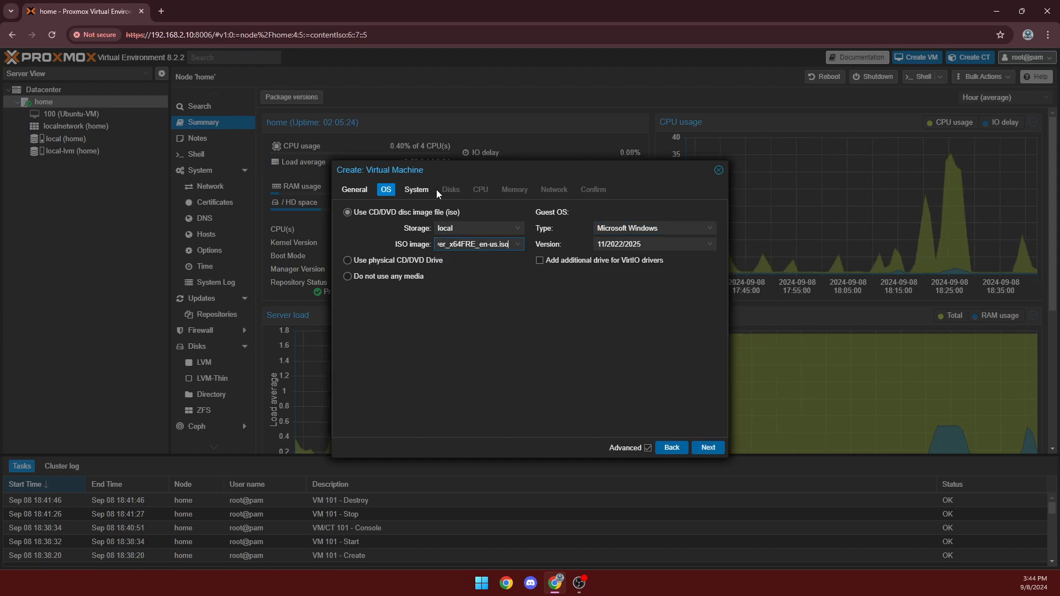
Set Default (i440fx) machine, VirtIO SCSI controller, no EFI disk or TPM, and SeaBIOS firmware.
{"action": "left_click", "coordinate": [709, 448]}
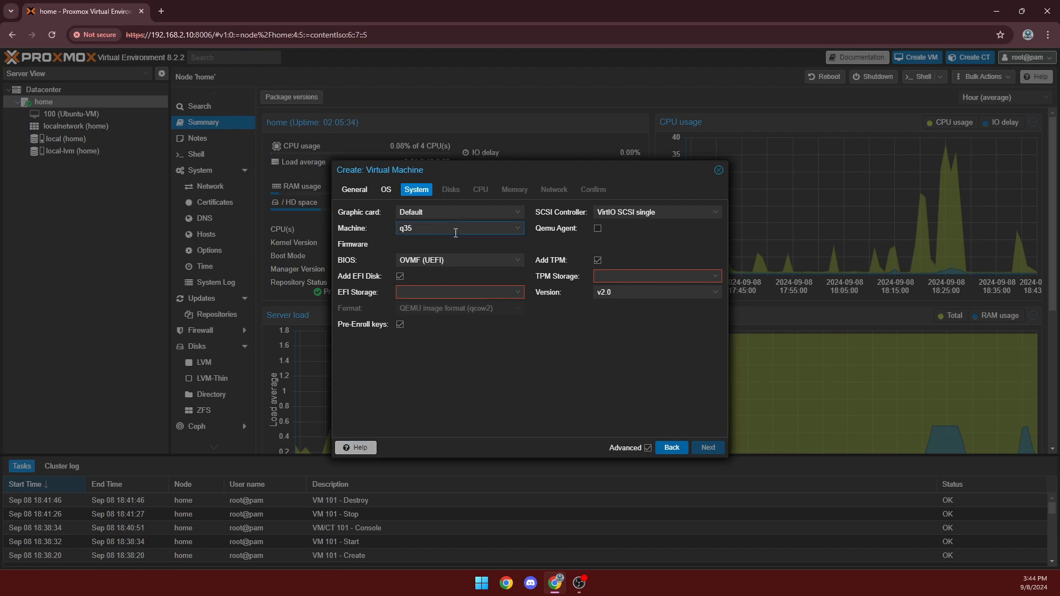
{"action": "left_click", "coordinate": [461, 228]}
{"action": "left_click", "coordinate": [445, 244]}
{"action": "left_click", "coordinate": [671, 210]}
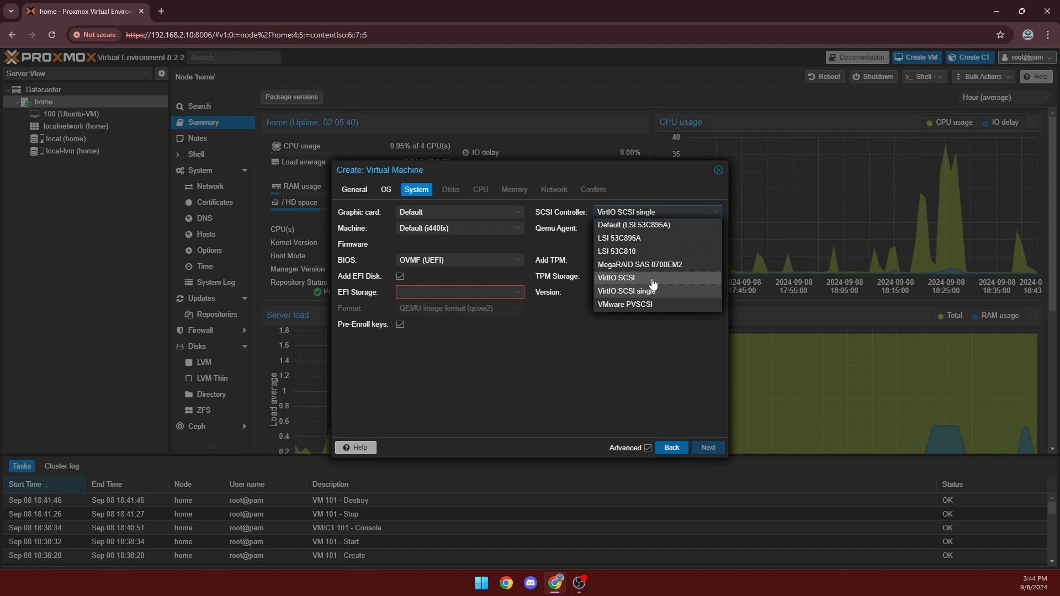
{"action": "left_click", "coordinate": [652, 279]}
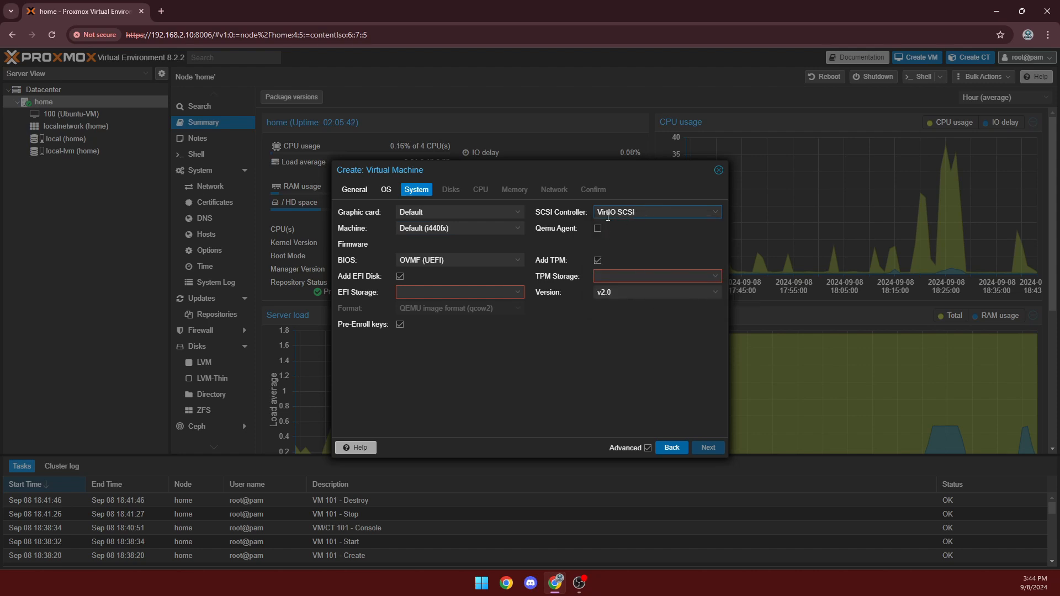
{"action": "left_click", "coordinate": [399, 278]}
{"action": "left_click", "coordinate": [595, 261]}
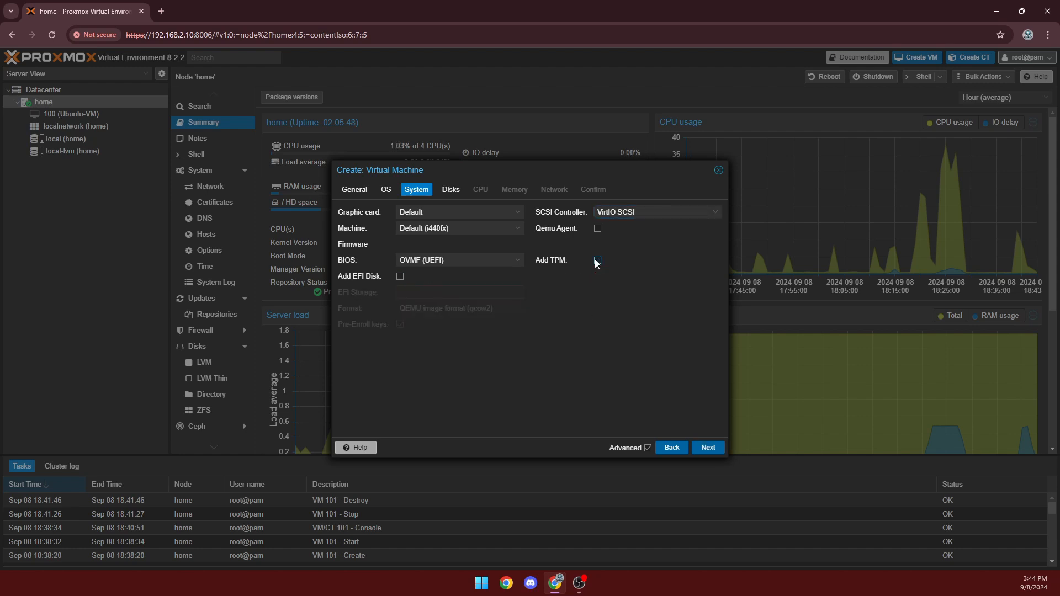
{"action": "left_click", "coordinate": [519, 267]}
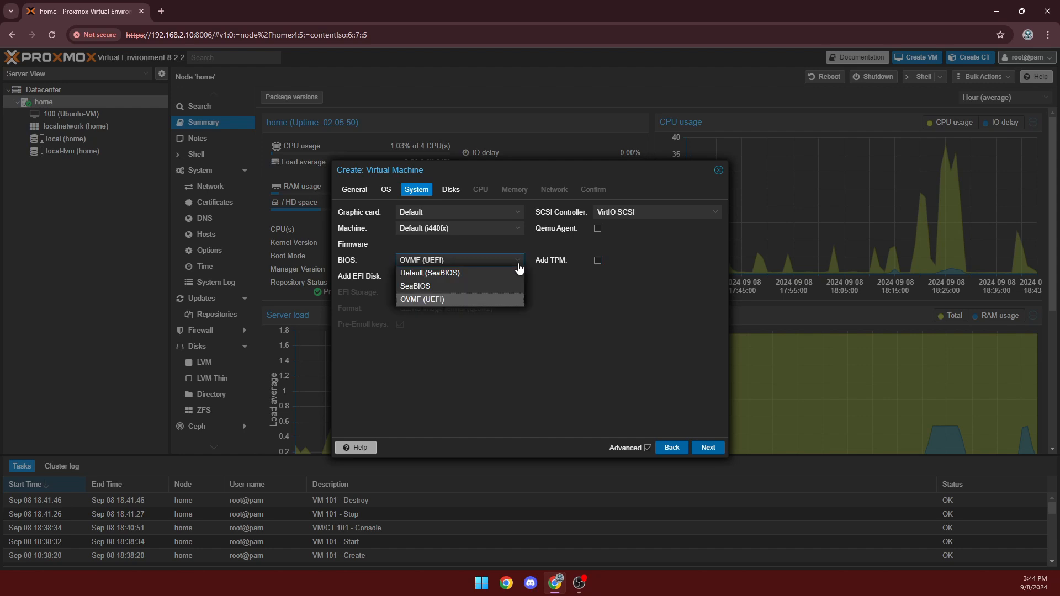
{"action": "left_click", "coordinate": [465, 276]}
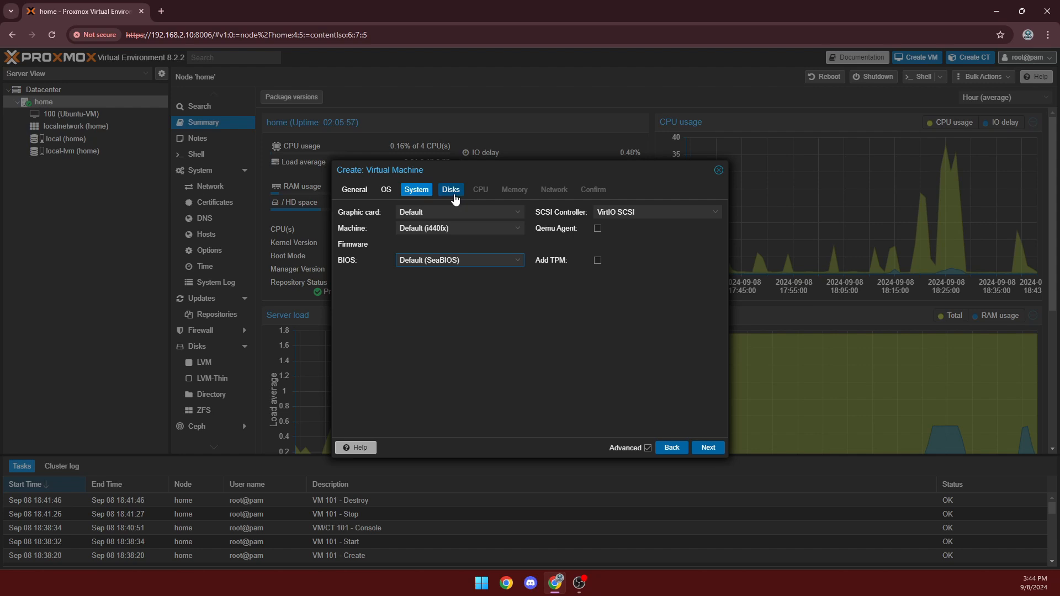
Attach the 32 GiB local-lvm disk over the SCSI bus and set 4 CPU cores.
{"action": "left_click", "coordinate": [454, 197]}
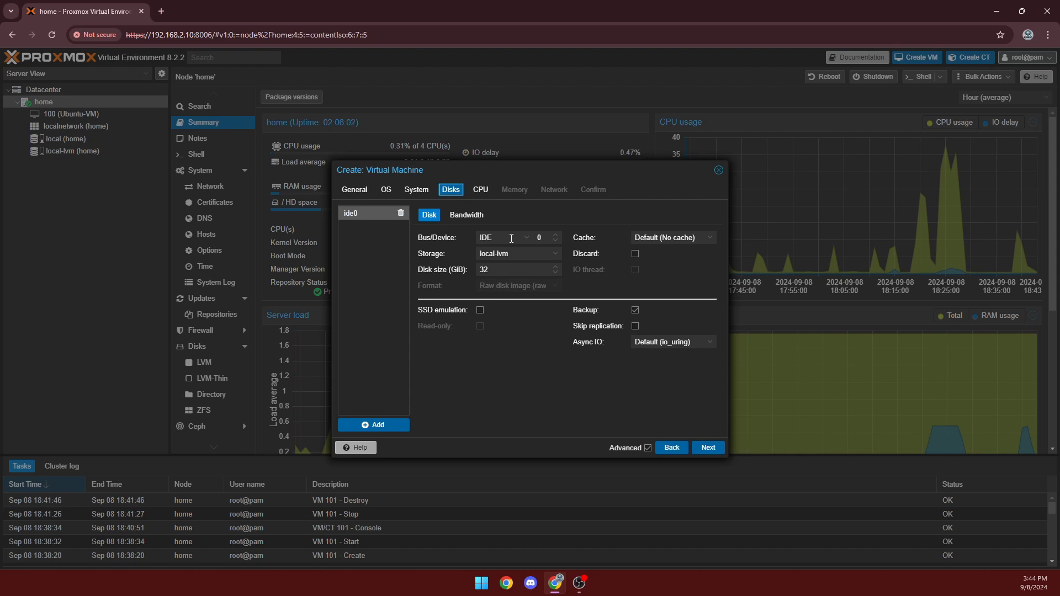
{"action": "left_click", "coordinate": [511, 239]}
{"action": "left_click", "coordinate": [505, 272]}
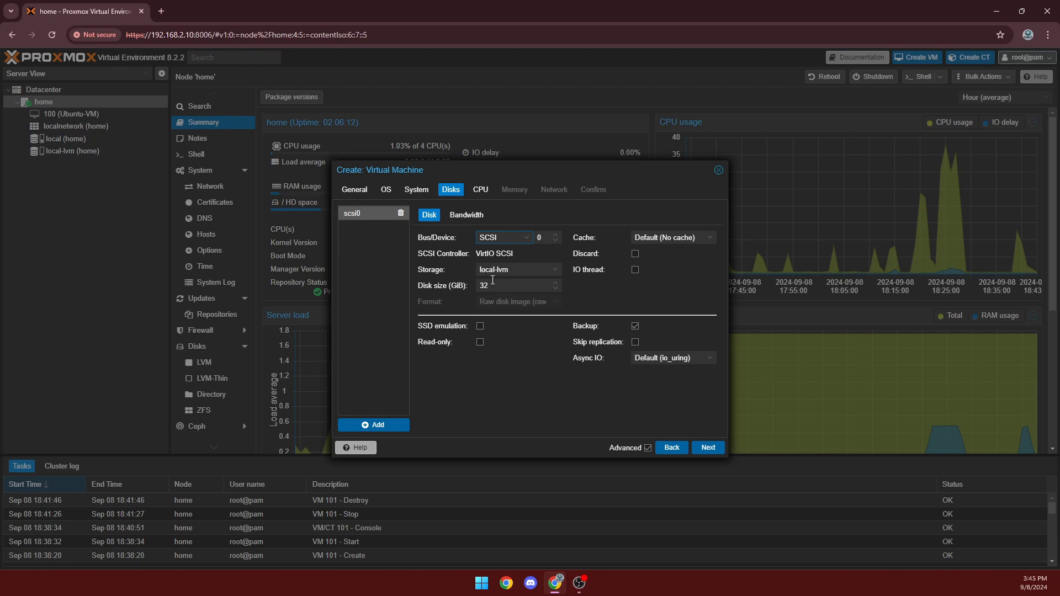
{"action": "left_click", "coordinate": [704, 449]}
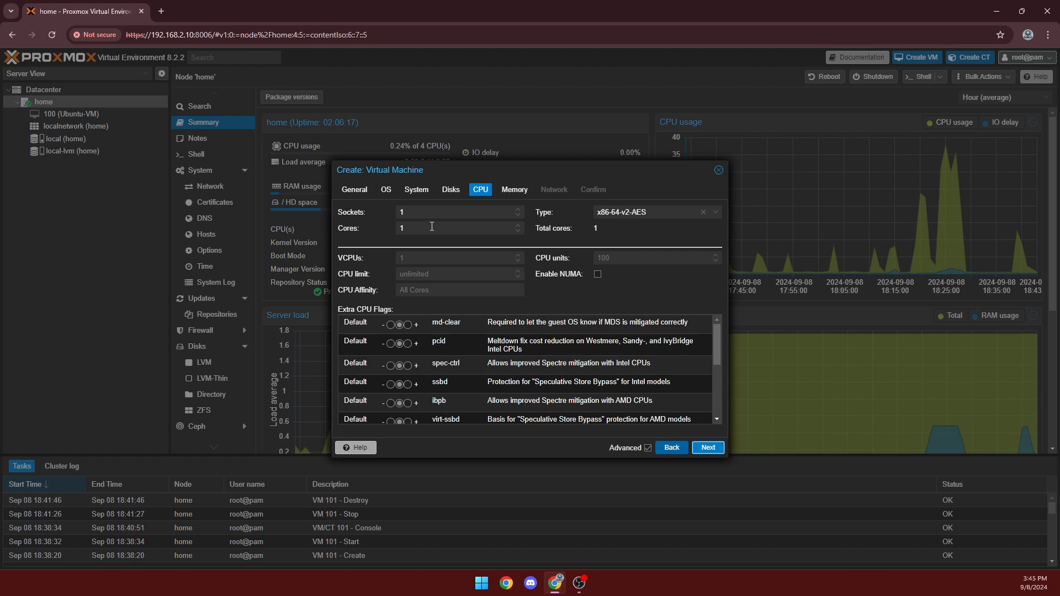
{"action": "left_click", "coordinate": [377, 229]}
Set memory to 8192 MiB, keep default networking, and create the Win2024 VM.
{"action": "left_click", "coordinate": [706, 448]}
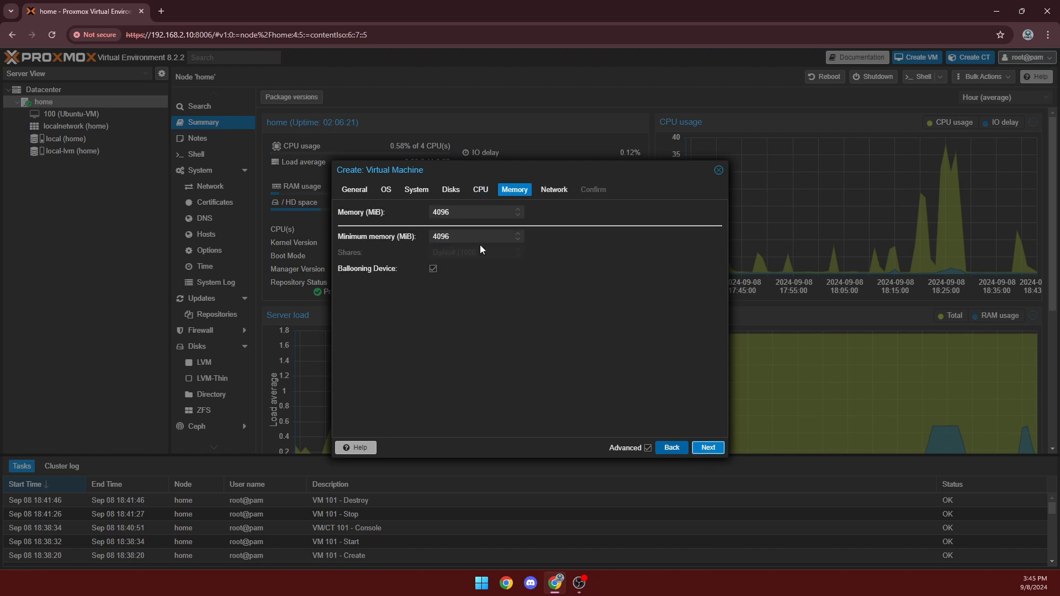
{"action": "left_click_drag", "start_coordinate": [458, 213], "coordinate": [375, 217]}
{"action": "type", "text": "8192"}
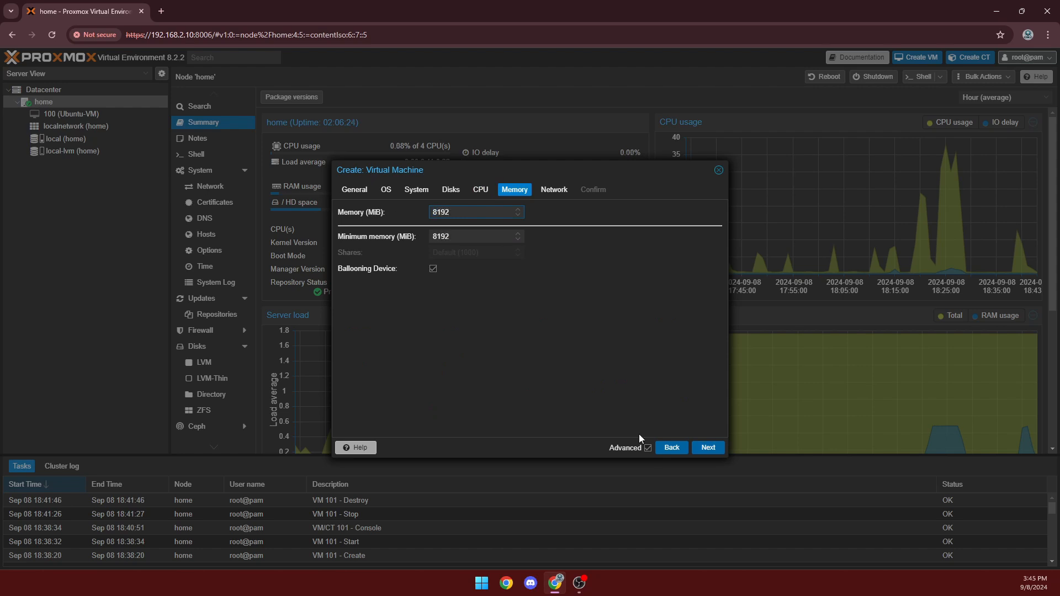
{"action": "left_click", "coordinate": [701, 450]}
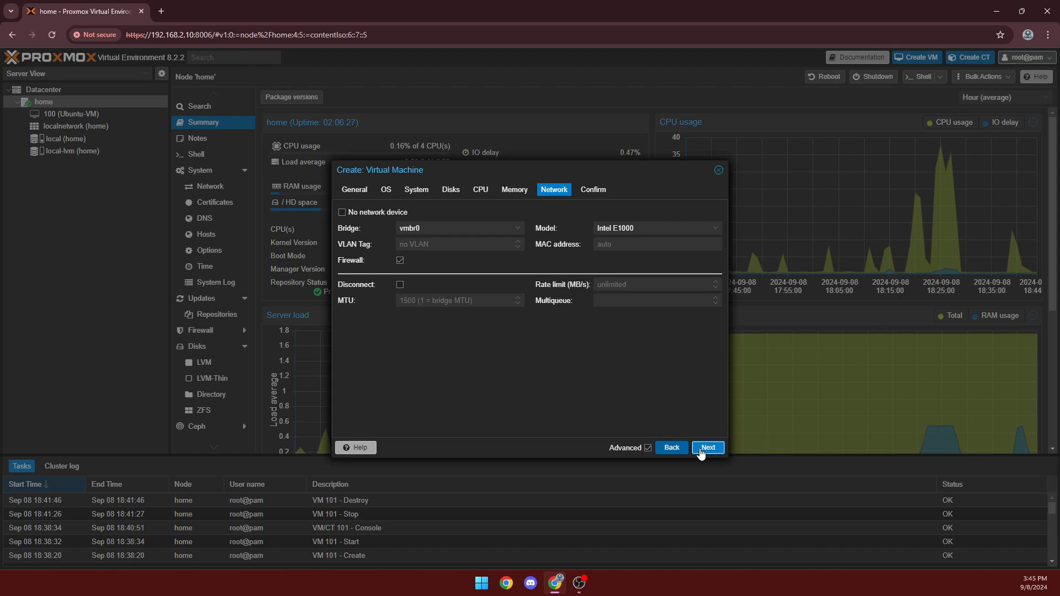
{"action": "left_click", "coordinate": [709, 450]}
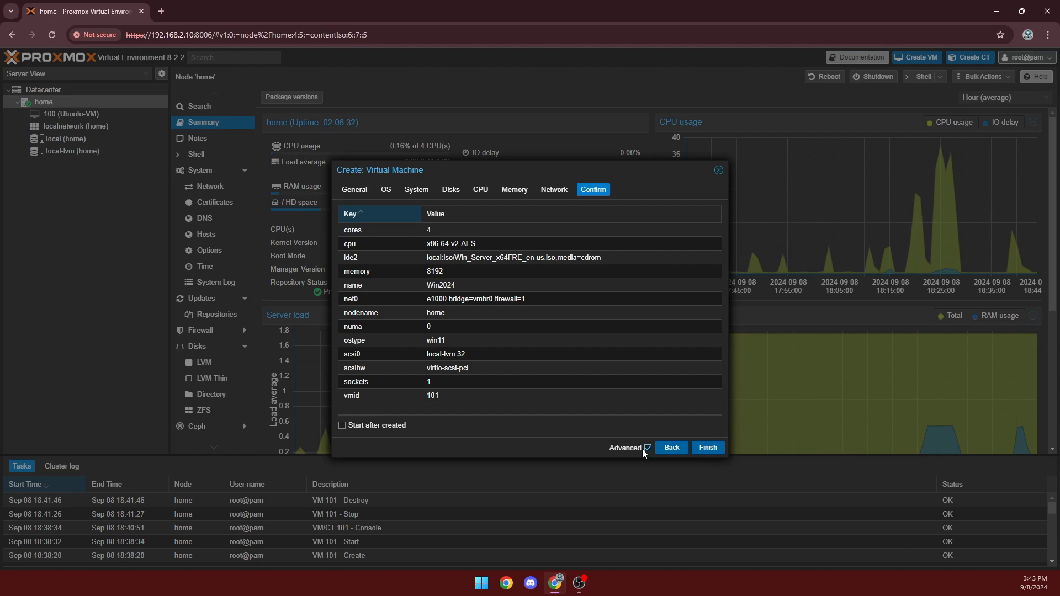
{"action": "left_click", "coordinate": [709, 448]}
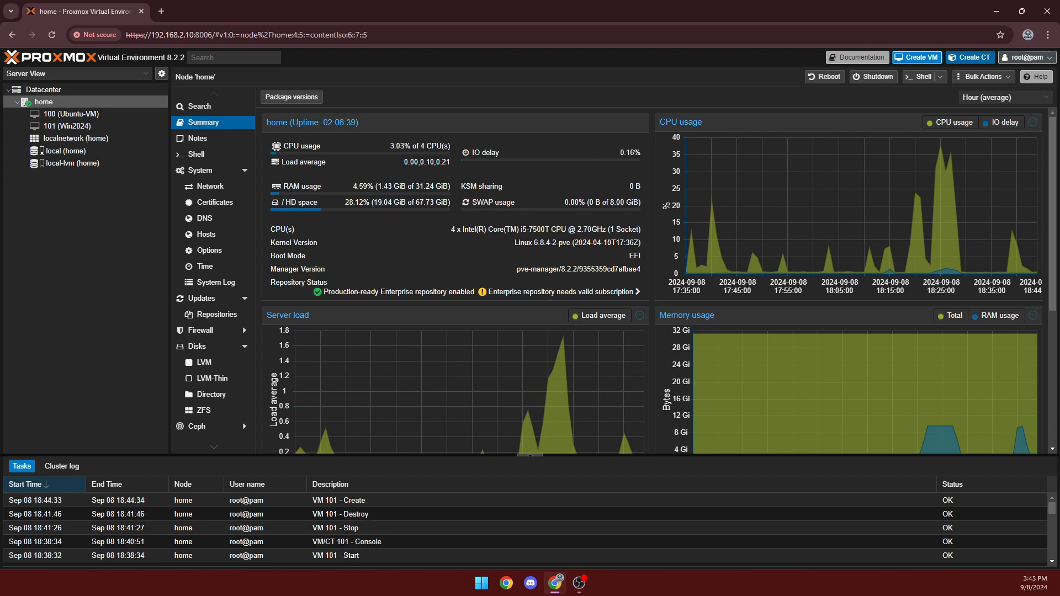
Add a CD/DVD drive to VM 101 holding virtio-win-0.1.262.iso from local storage.
{"action": "left_click", "coordinate": [108, 125]}
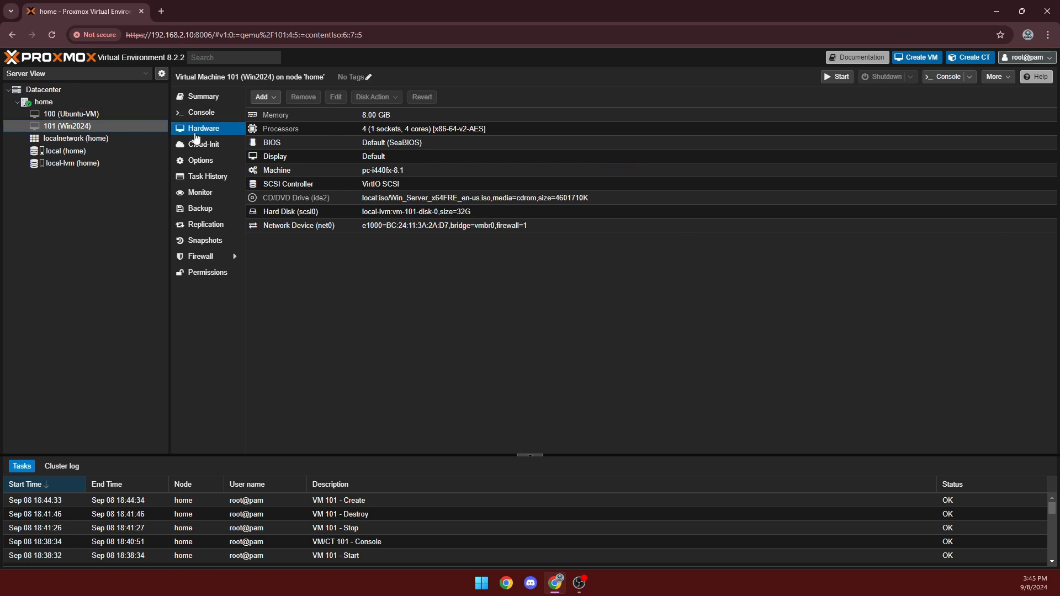
{"action": "left_click", "coordinate": [271, 98]}
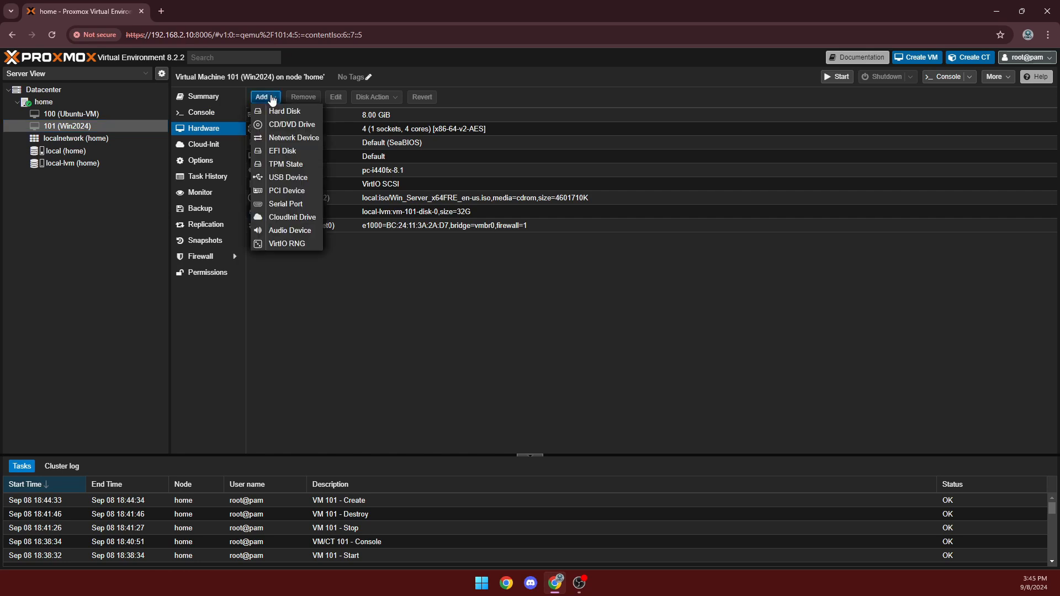
{"action": "left_click", "coordinate": [286, 127]}
{"action": "left_click", "coordinate": [622, 300]}
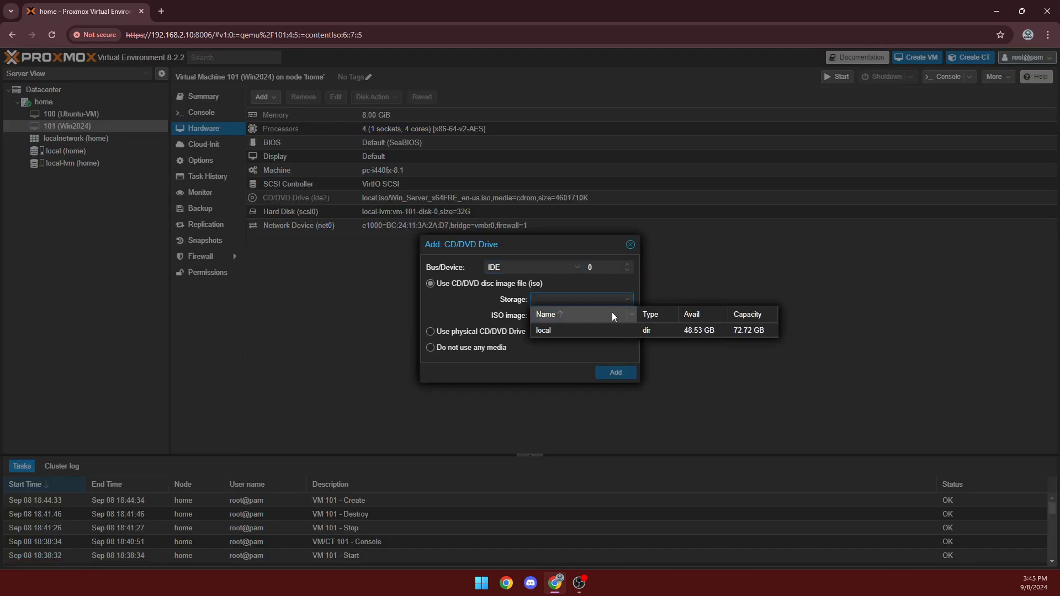
{"action": "left_click", "coordinate": [584, 329]}
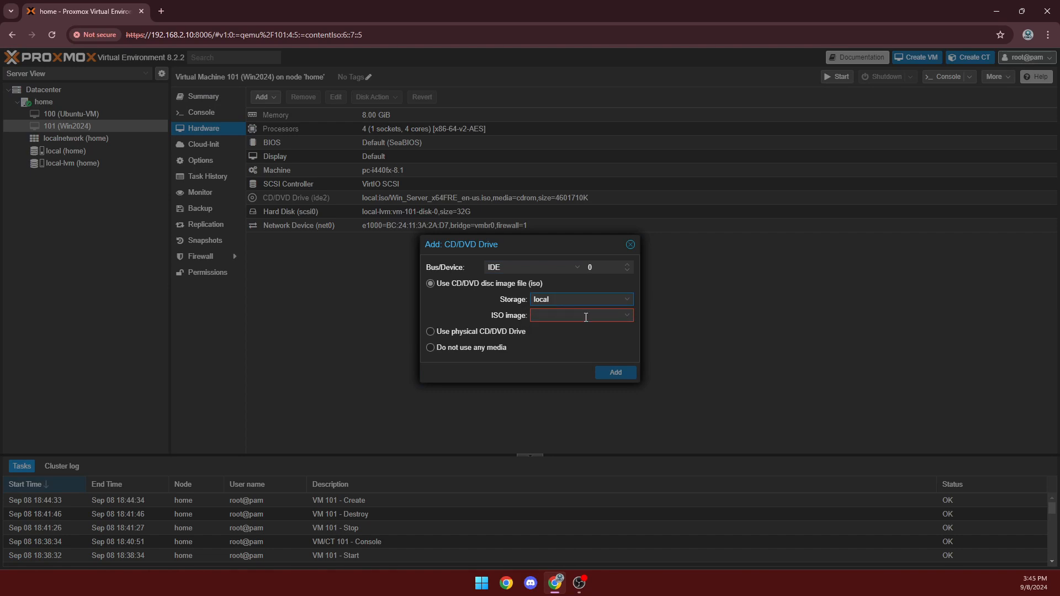
{"action": "left_click", "coordinate": [624, 318]}
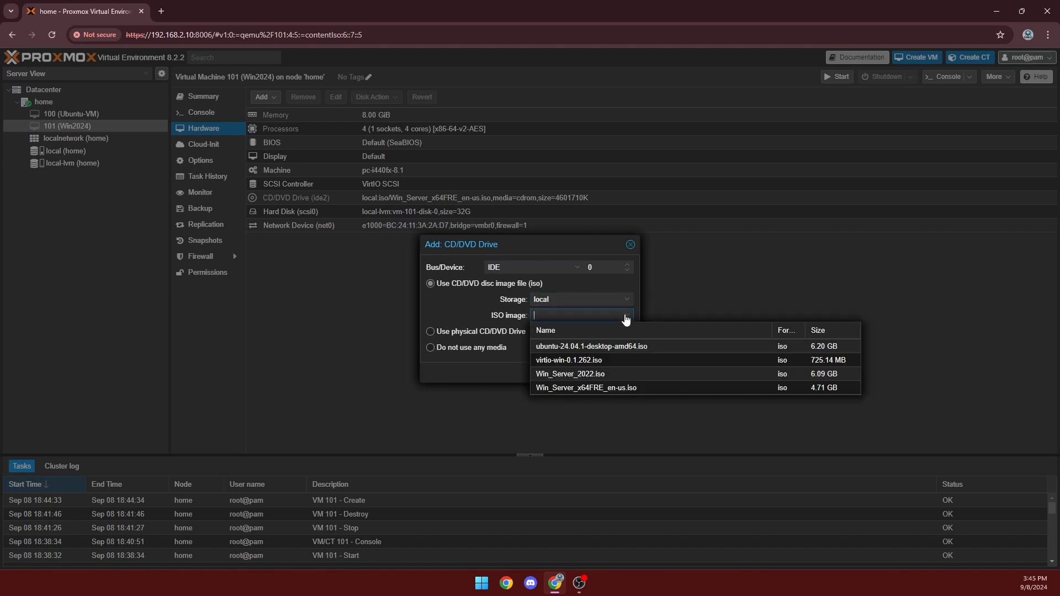
{"action": "left_click", "coordinate": [619, 361]}
{"action": "left_click", "coordinate": [622, 372]}
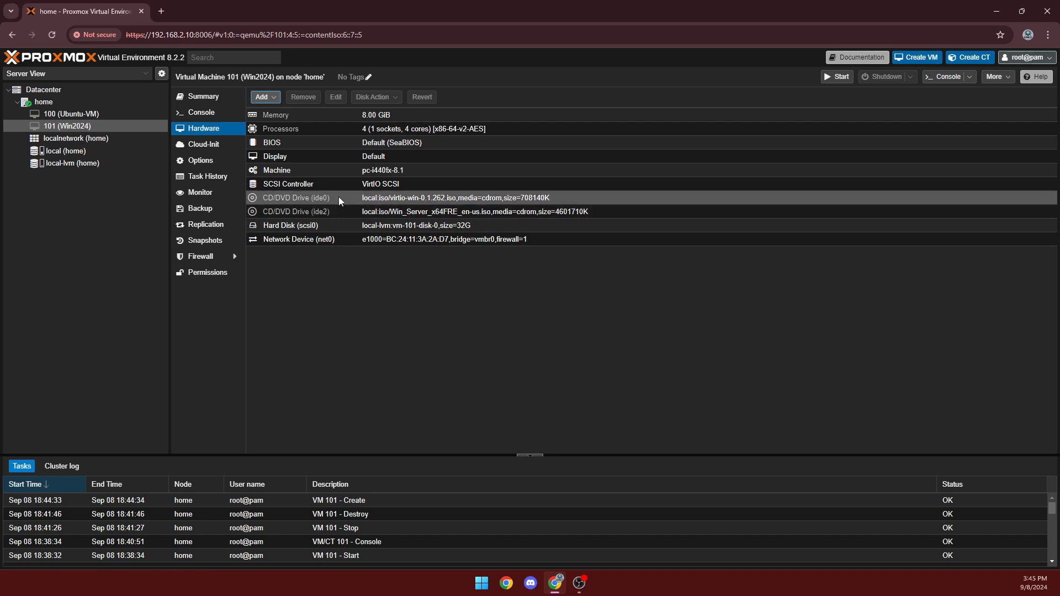
Open the Win2024 console, power on VM 101, and maximise the console window.
{"action": "double_click", "coordinate": [62, 127]}
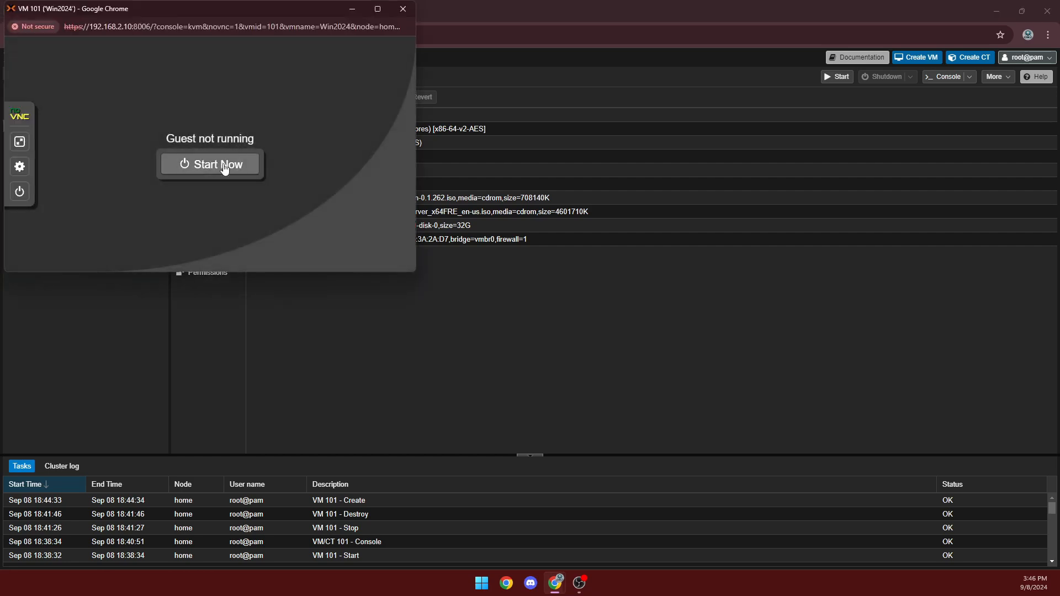
{"action": "left_click", "coordinate": [224, 168]}
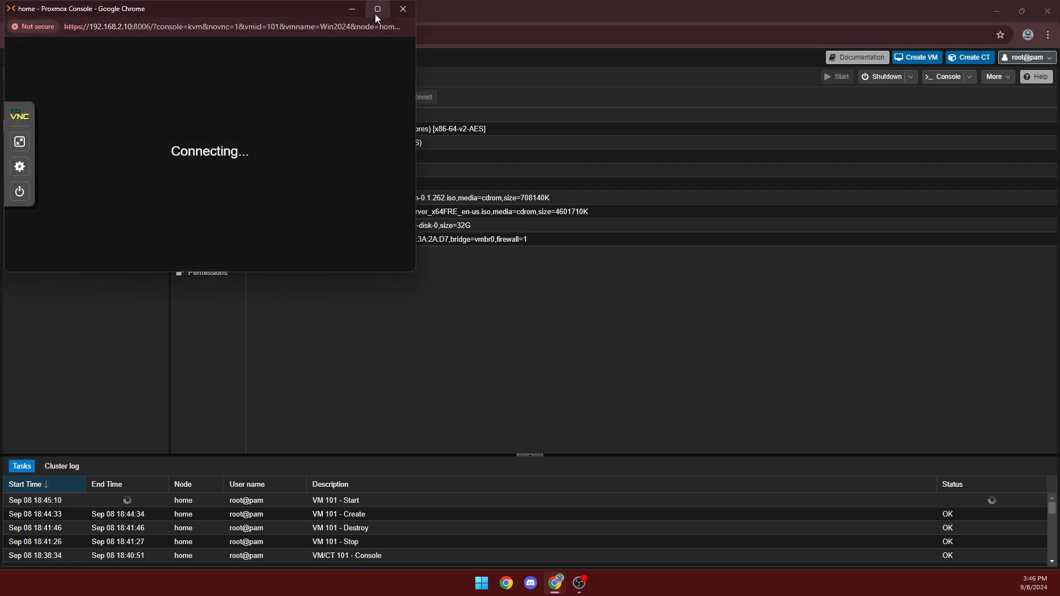
{"action": "left_click", "coordinate": [319, 8]}
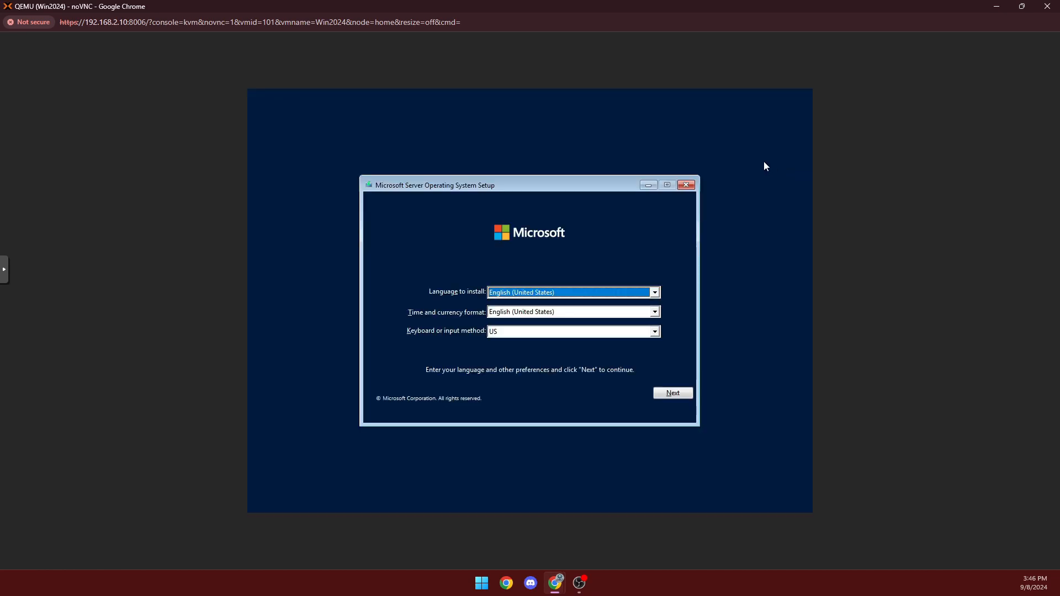
Start the install and choose the Standard Evaluation (Desktop Experience) edition.
{"action": "left_click", "coordinate": [673, 393]}
{"action": "left_click", "coordinate": [531, 303]}
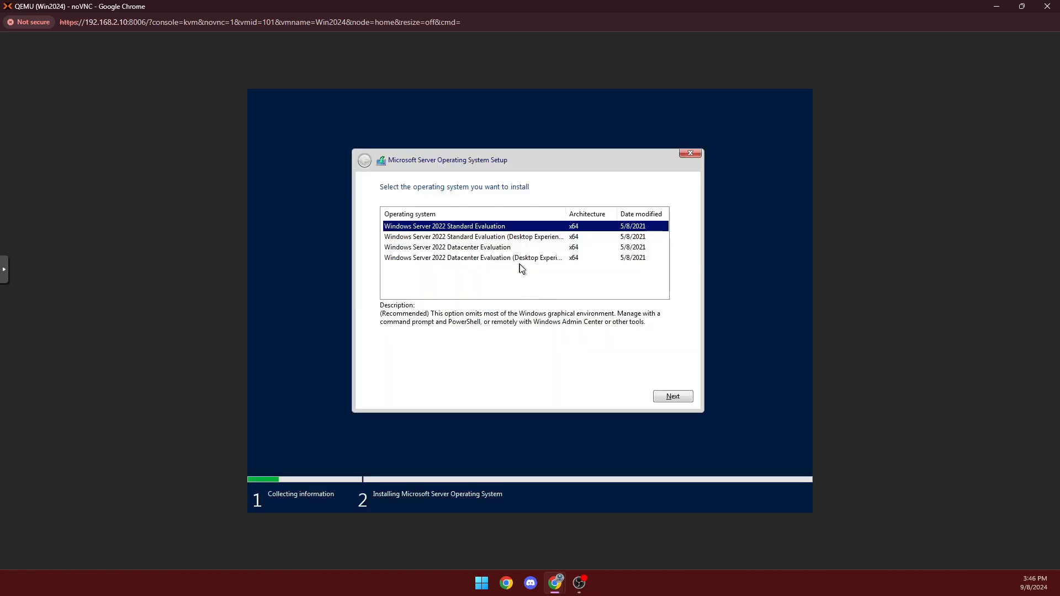
{"action": "left_click", "coordinate": [413, 237]}
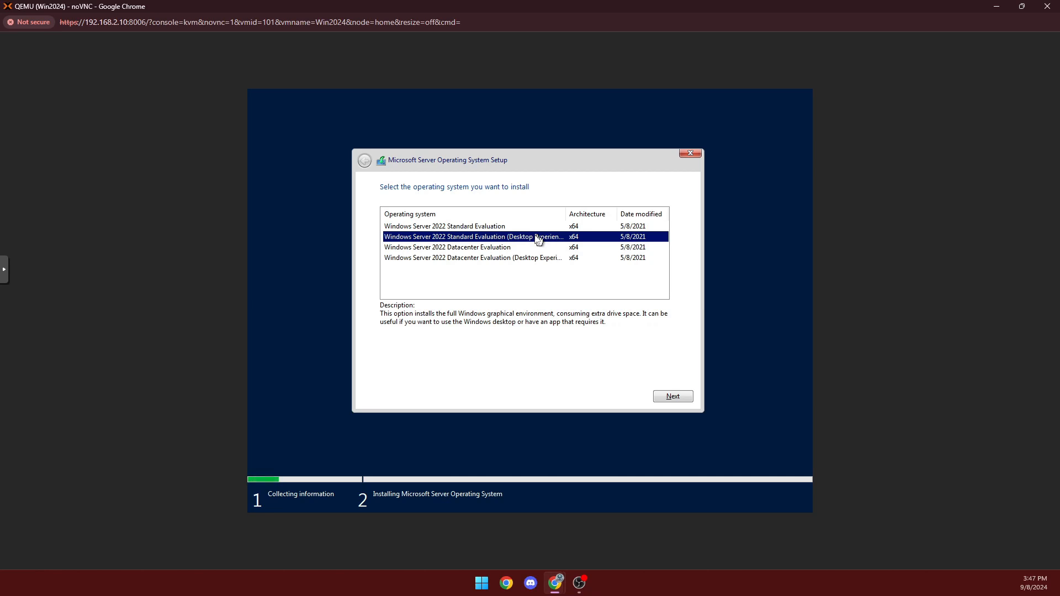
{"action": "left_click", "coordinate": [522, 230]}
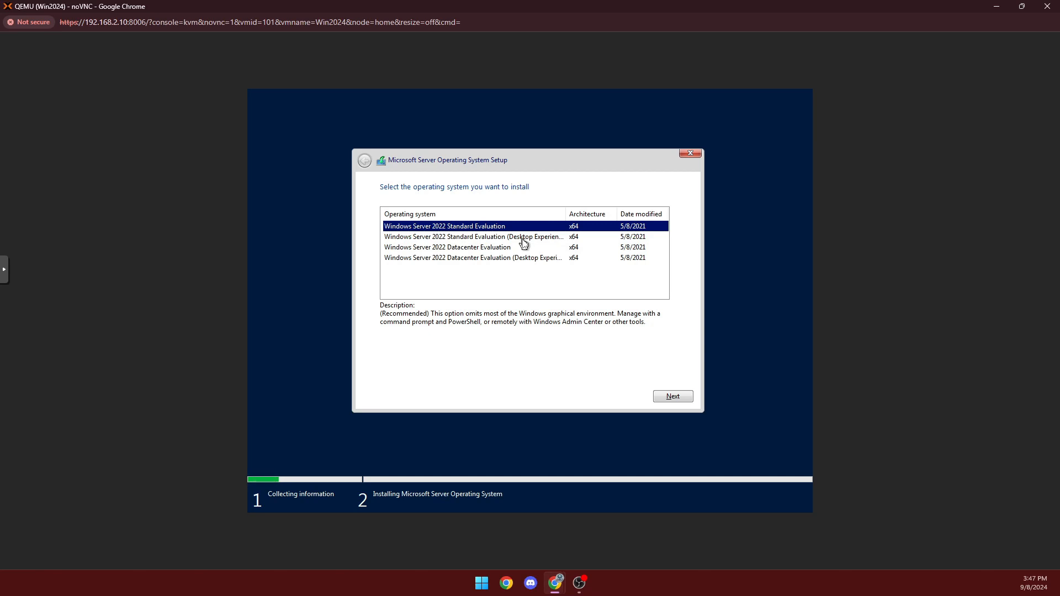
{"action": "left_click", "coordinate": [522, 239]}
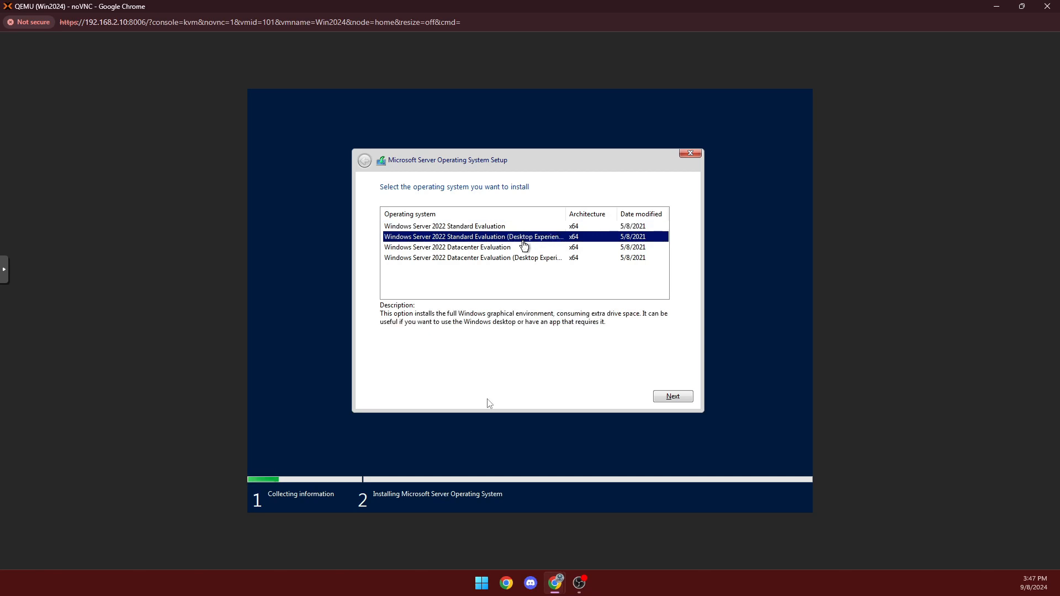
{"action": "left_click", "coordinate": [672, 396]}
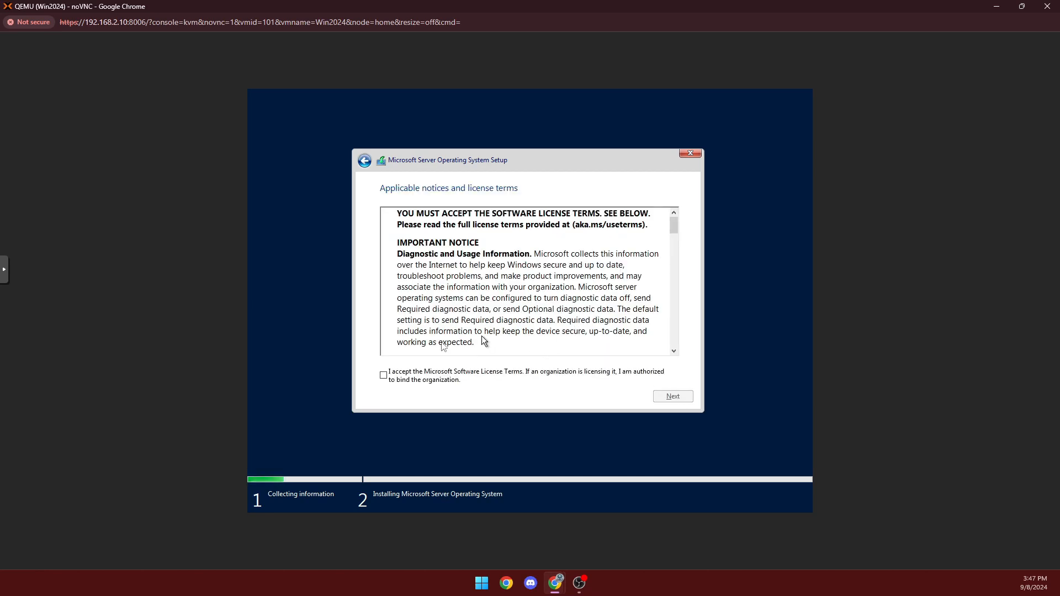
Accept the license terms and choose a Custom installation.
{"action": "left_click", "coordinate": [427, 375]}
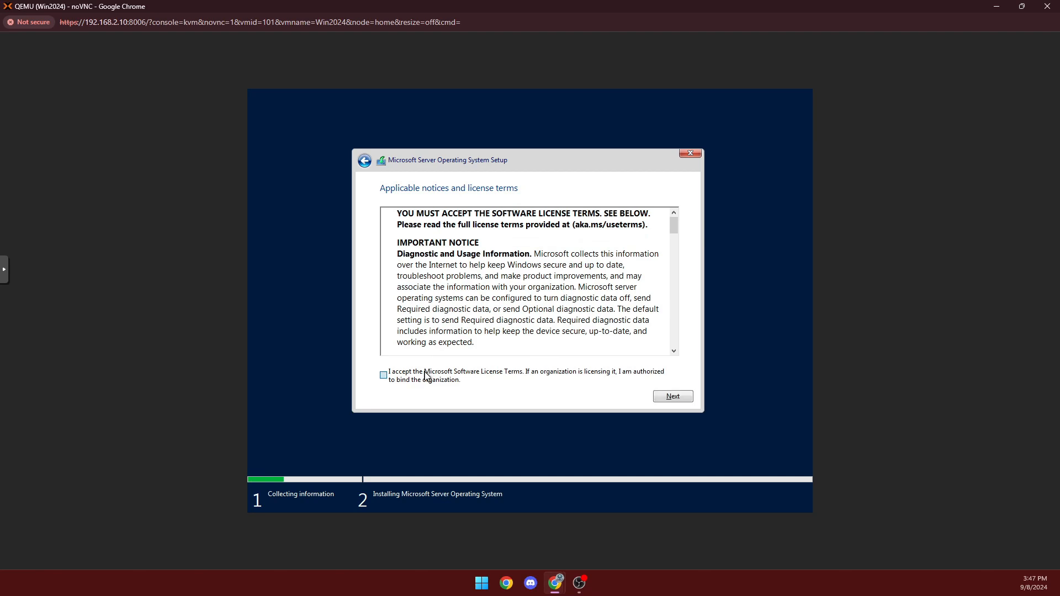
{"action": "left_click", "coordinate": [685, 398]}
{"action": "left_click", "coordinate": [474, 294]}
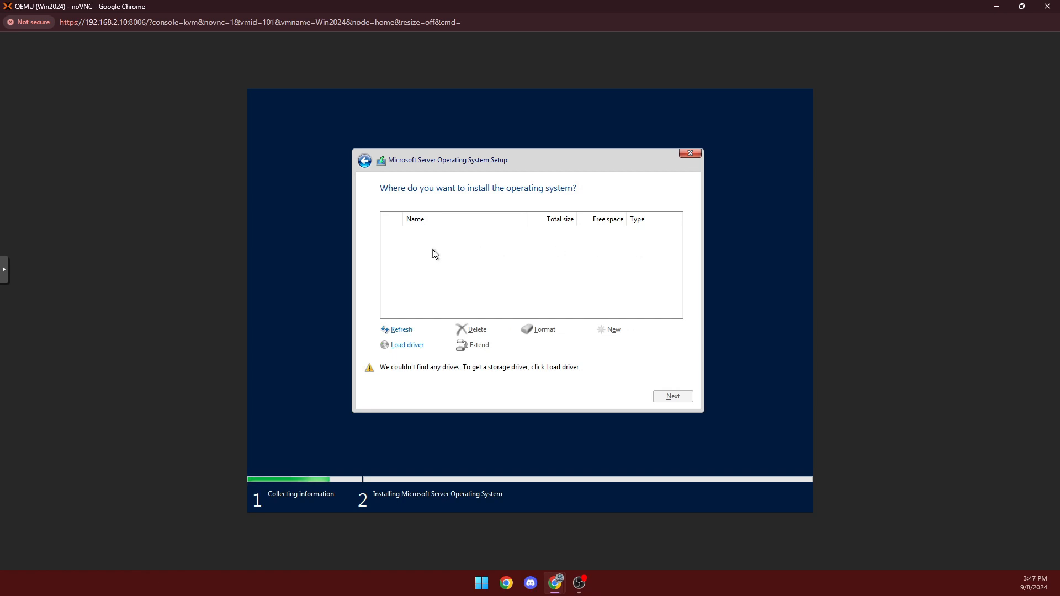
Load the Red Hat VirtIO SCSI driver from D:\vioscsi\2k22\amd64 on the virtio disc.
{"action": "left_click", "coordinate": [409, 347]}
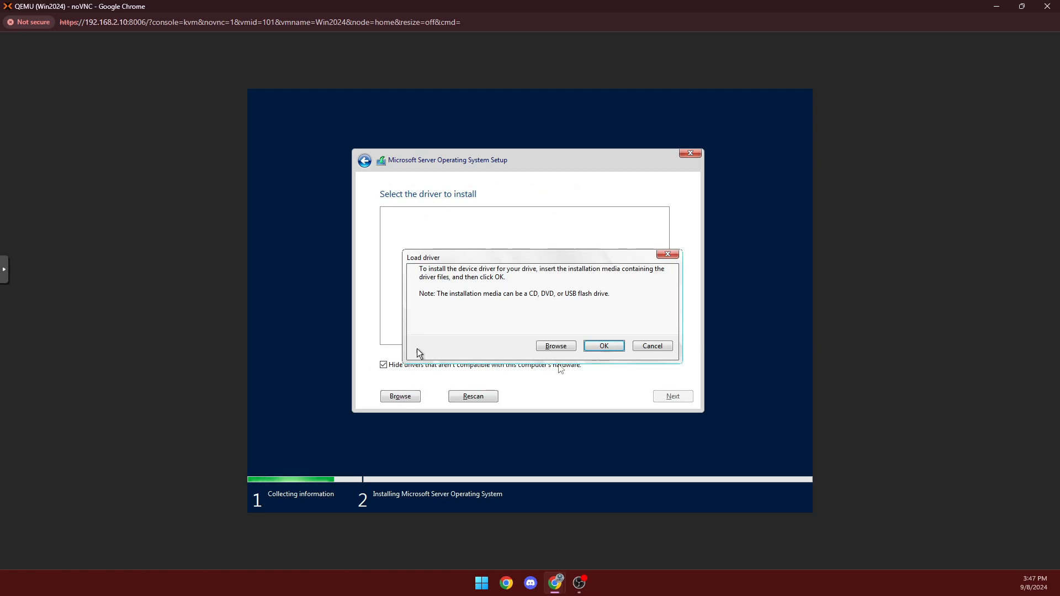
{"action": "key", "text": "Return"}
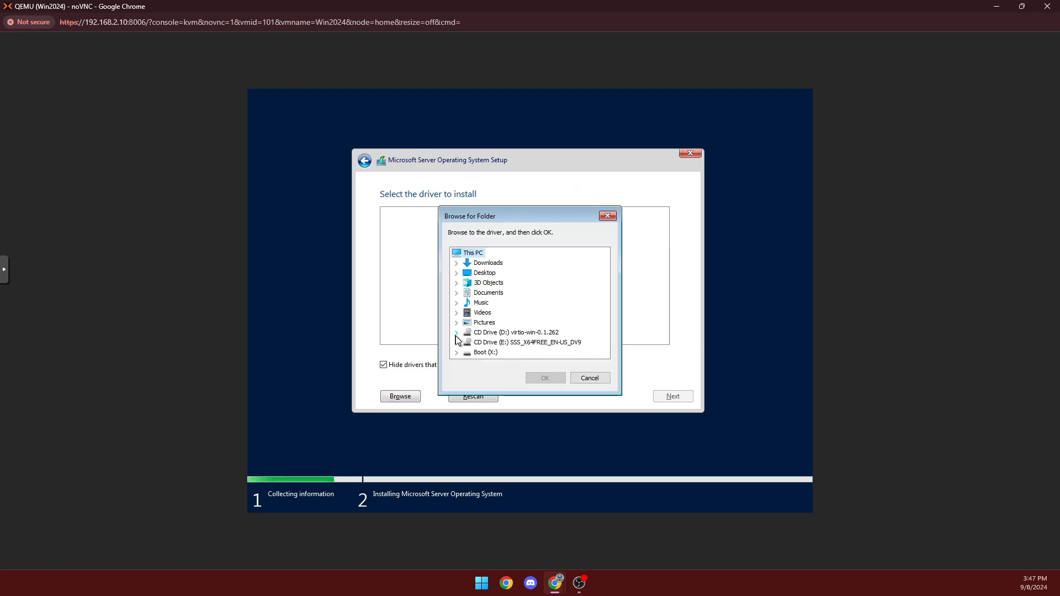
{"action": "left_click", "coordinate": [456, 334]}
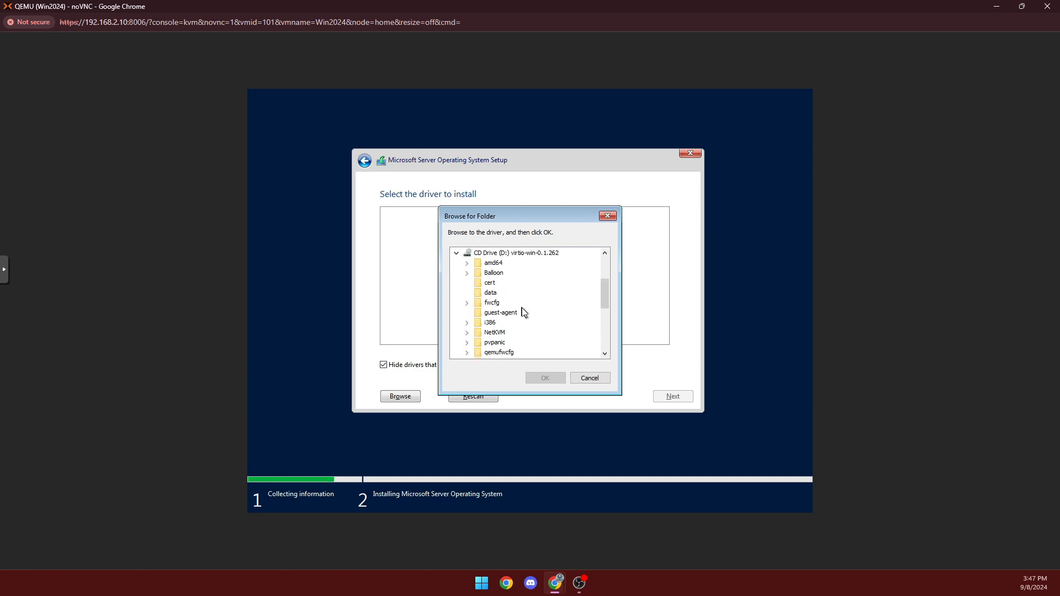
{"action": "scroll", "coordinate": [524, 312], "scroll_direction": "down", "scroll_amount": 5}
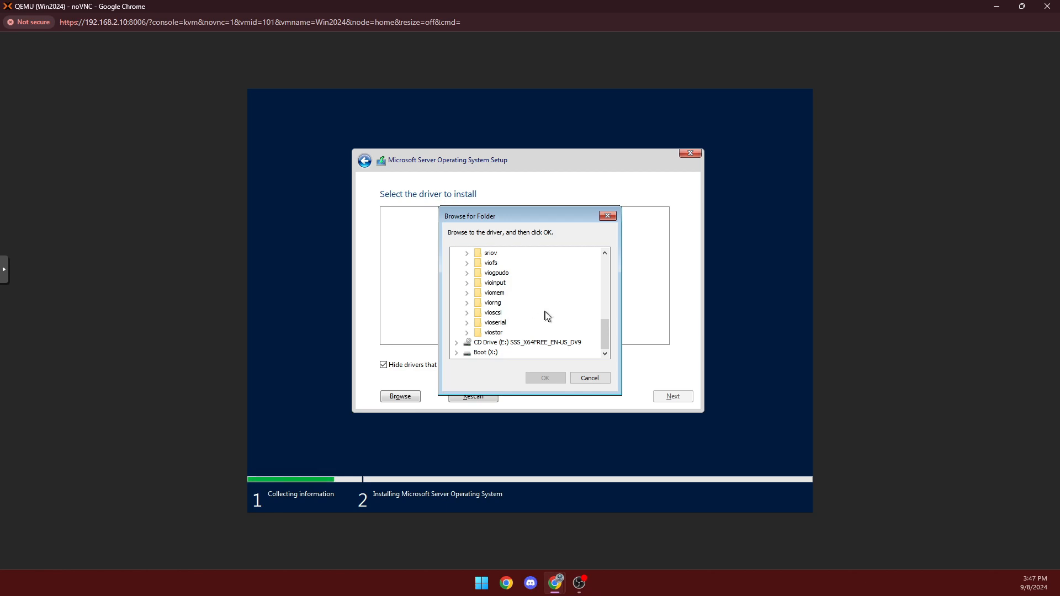
{"action": "scroll", "coordinate": [546, 316], "scroll_direction": "up", "scroll_amount": 1}
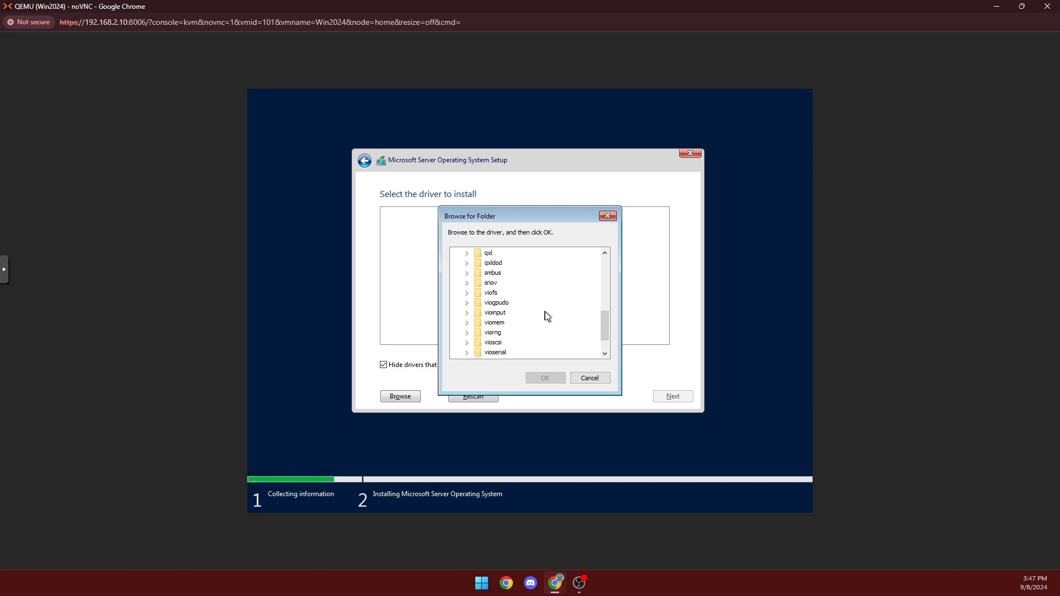
{"action": "left_click", "coordinate": [467, 344]}
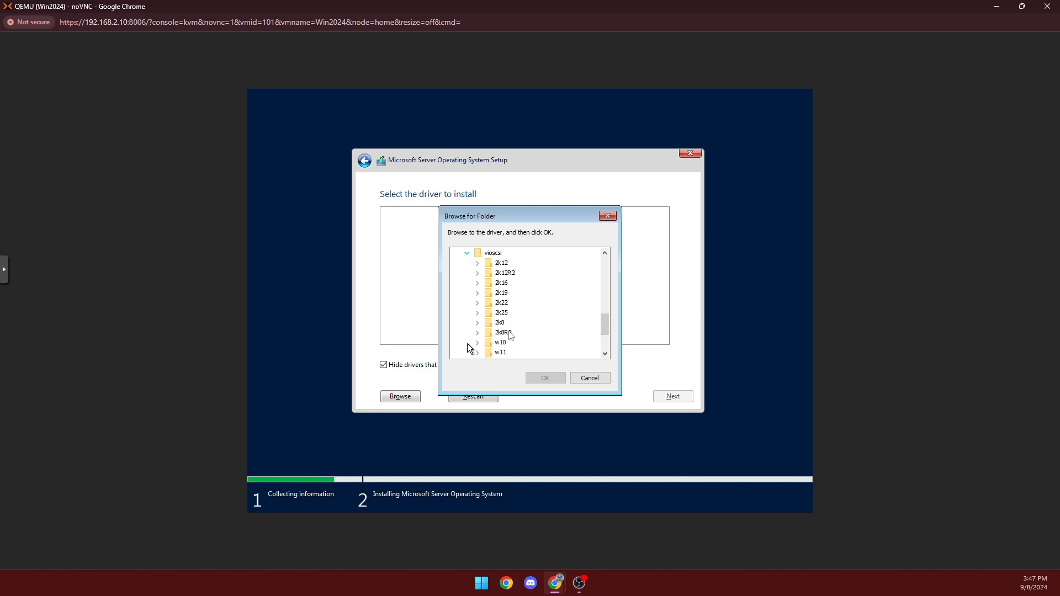
{"action": "scroll", "coordinate": [568, 317], "scroll_direction": "up", "scroll_amount": 2}
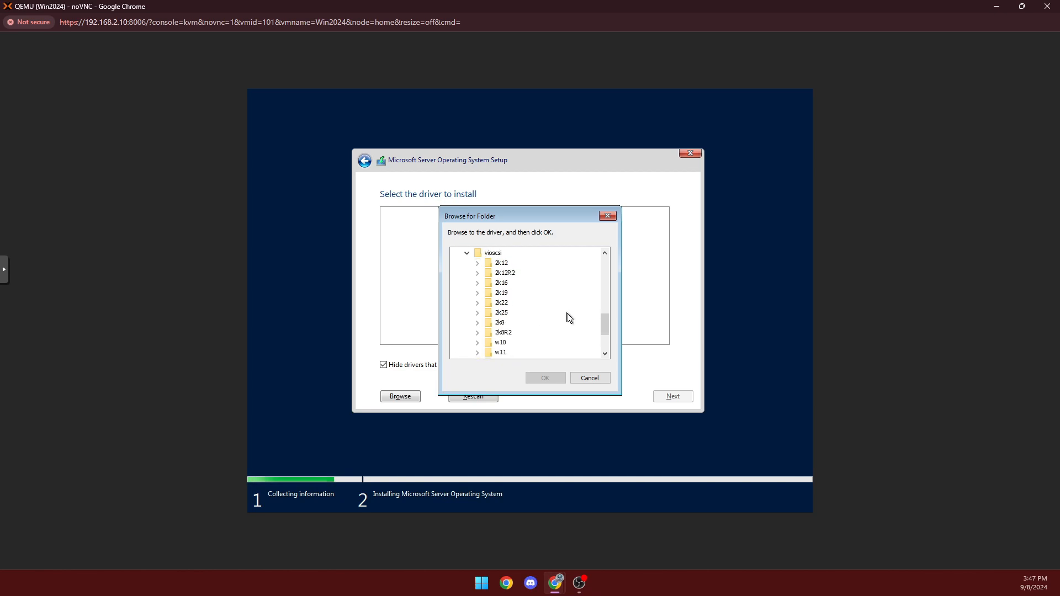
{"action": "left_click", "coordinate": [477, 303]}
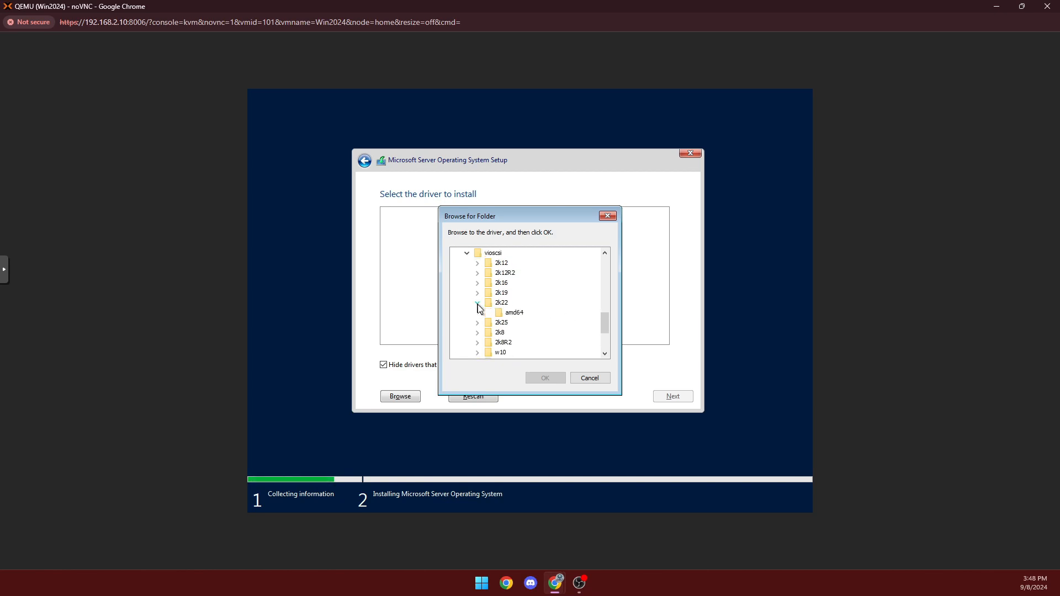
{"action": "left_click", "coordinate": [518, 312]}
{"action": "left_click", "coordinate": [542, 379]}
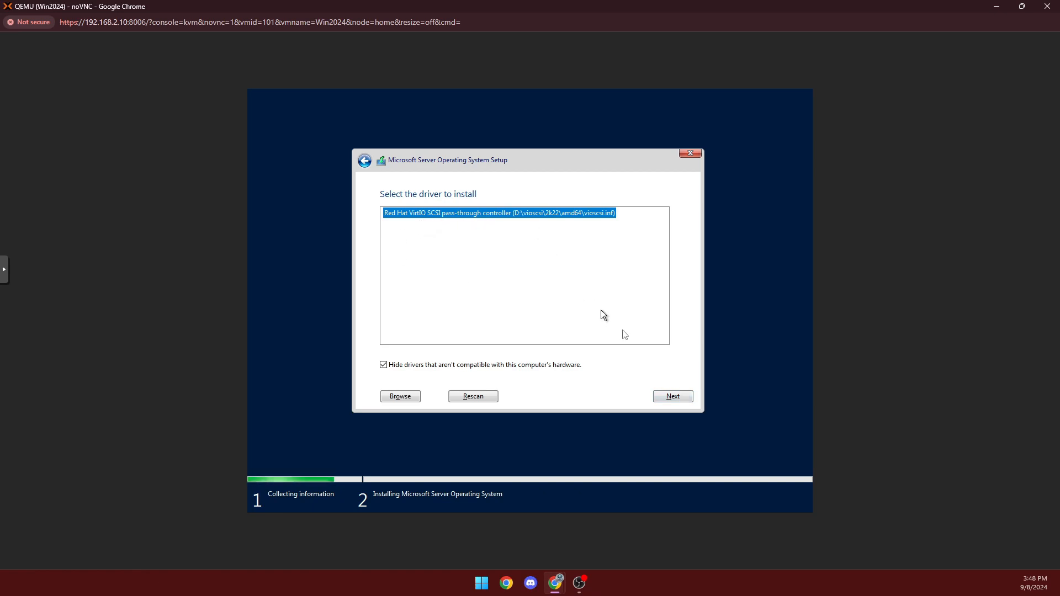
{"action": "left_click", "coordinate": [668, 400]}
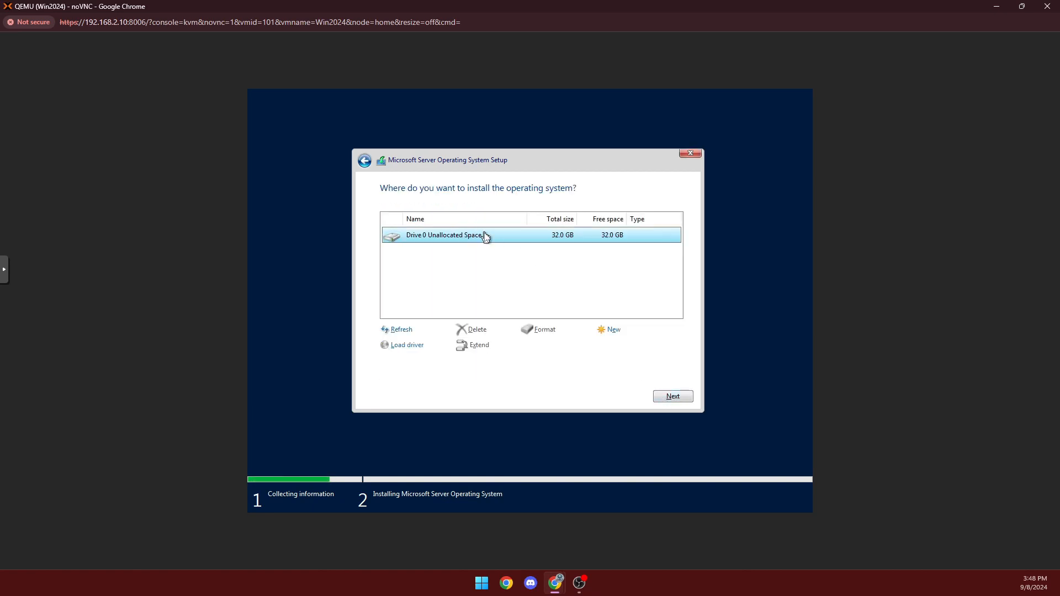
Install Windows Server onto Drive 0's 32.0 GB unallocated space.
{"action": "left_click", "coordinate": [674, 397]}
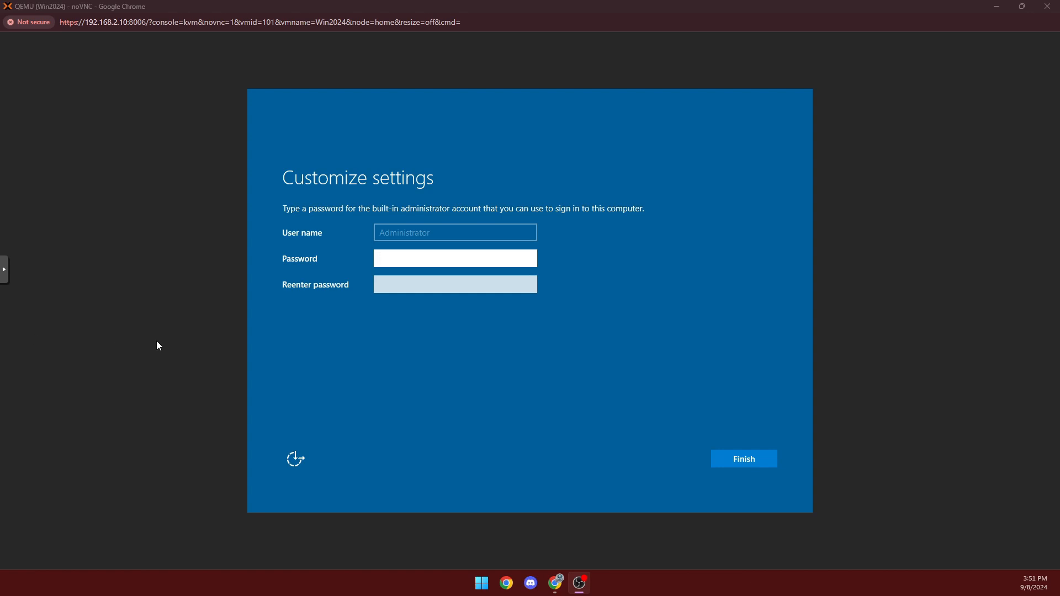
Enter and confirm the Administrator password, then finish setup.
{"action": "left_click", "coordinate": [392, 258]}
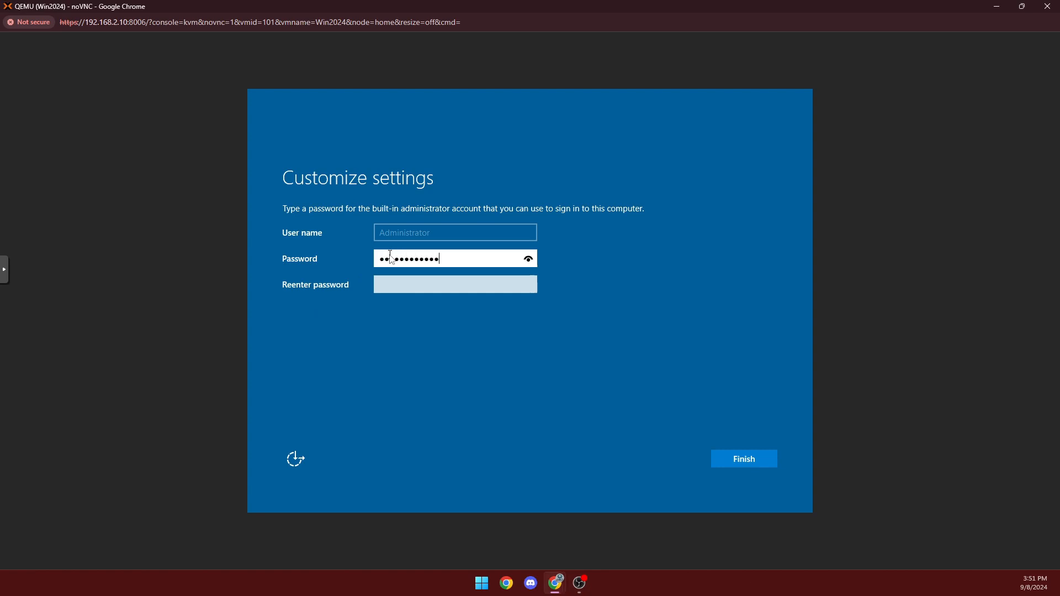
{"action": "key", "text": "Tab"}
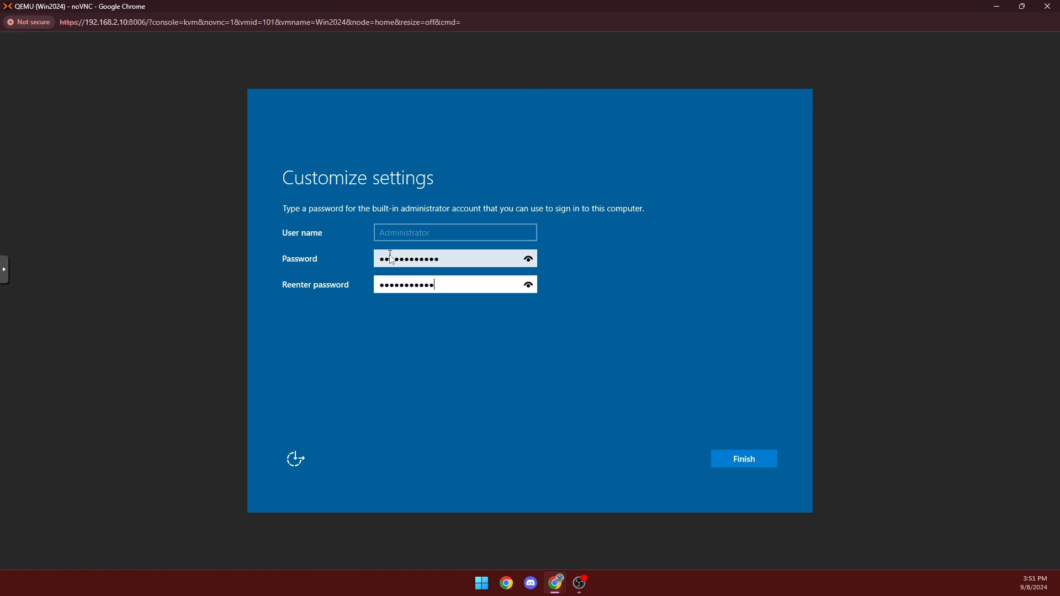
{"action": "key", "text": "Return"}
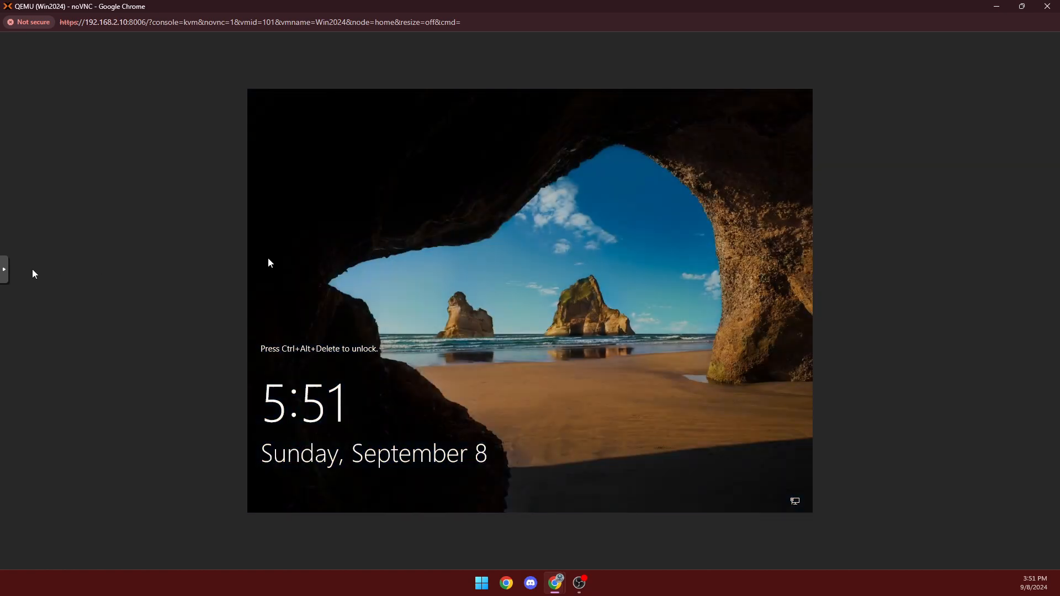
Send Ctrl+Alt+Del from the noVNC extra keys and sign in with the Administrator password.
{"action": "left_click", "coordinate": [5, 279]}
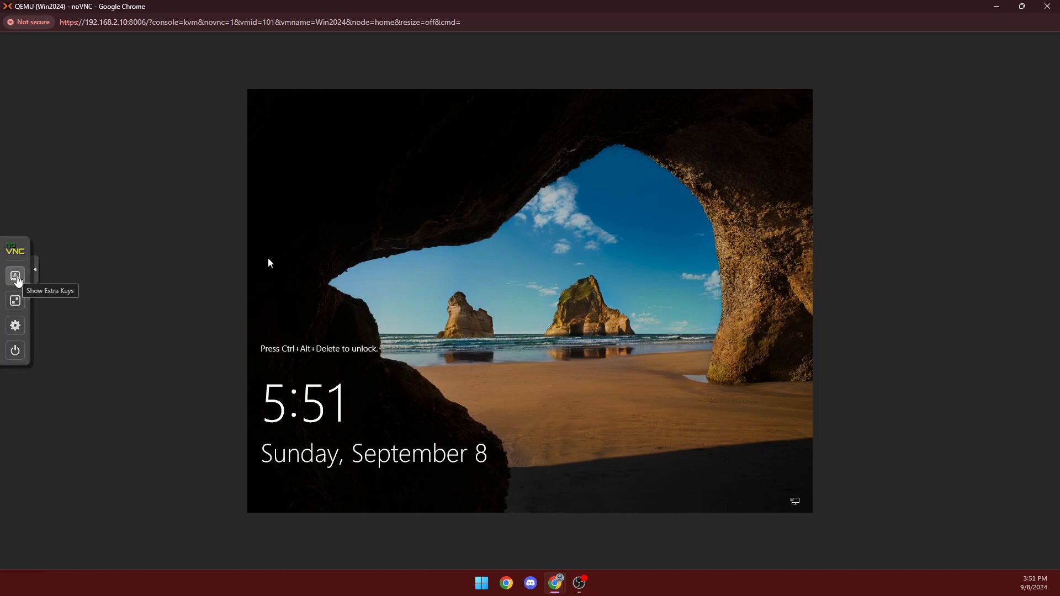
{"action": "left_click", "coordinate": [37, 272]}
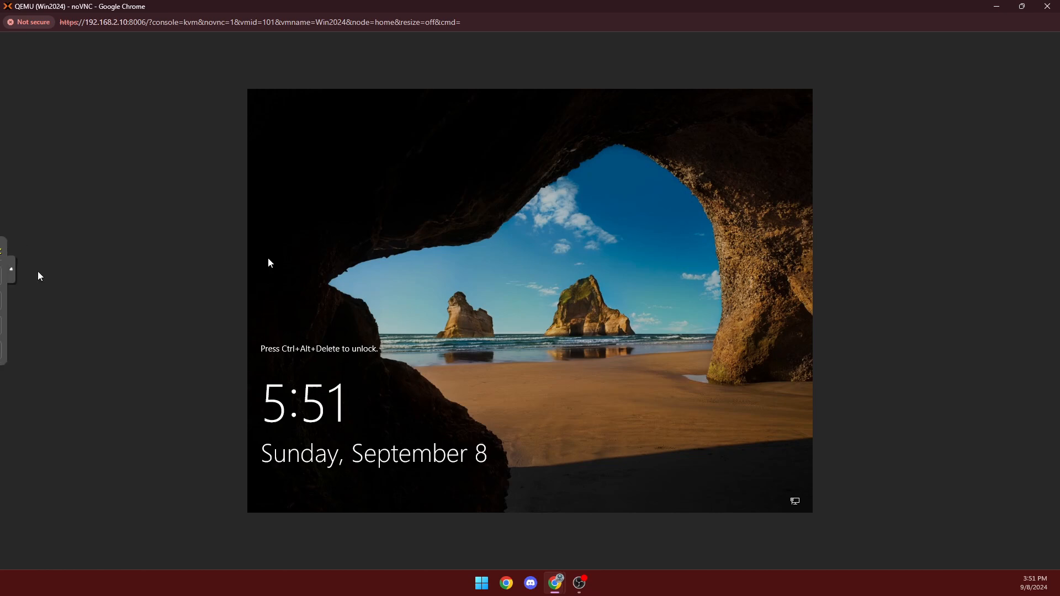
{"action": "left_click", "coordinate": [5, 279]}
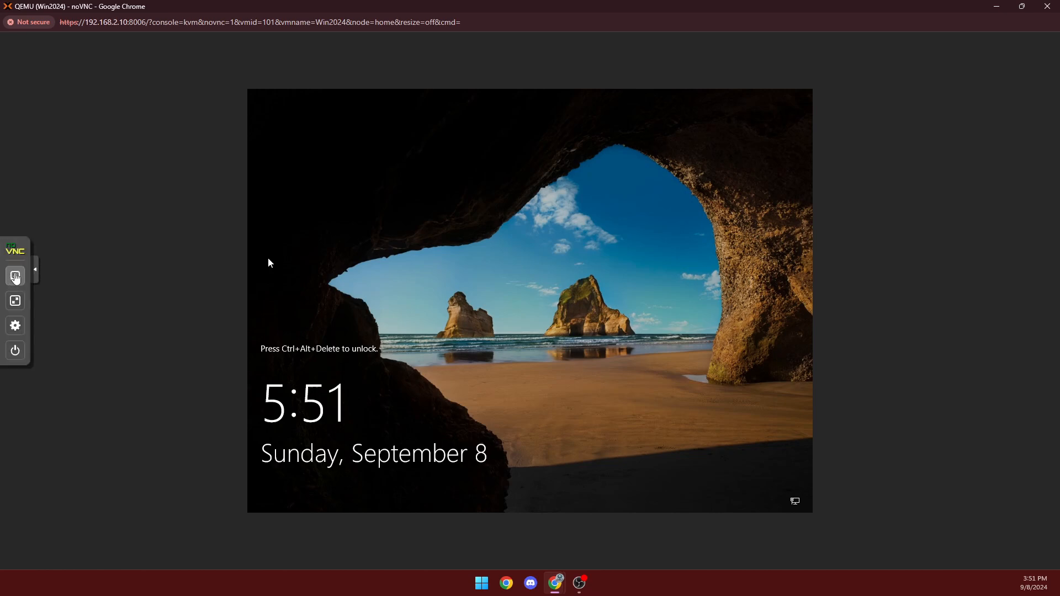
{"action": "left_click", "coordinate": [15, 275]}
{"action": "left_click", "coordinate": [56, 362]}
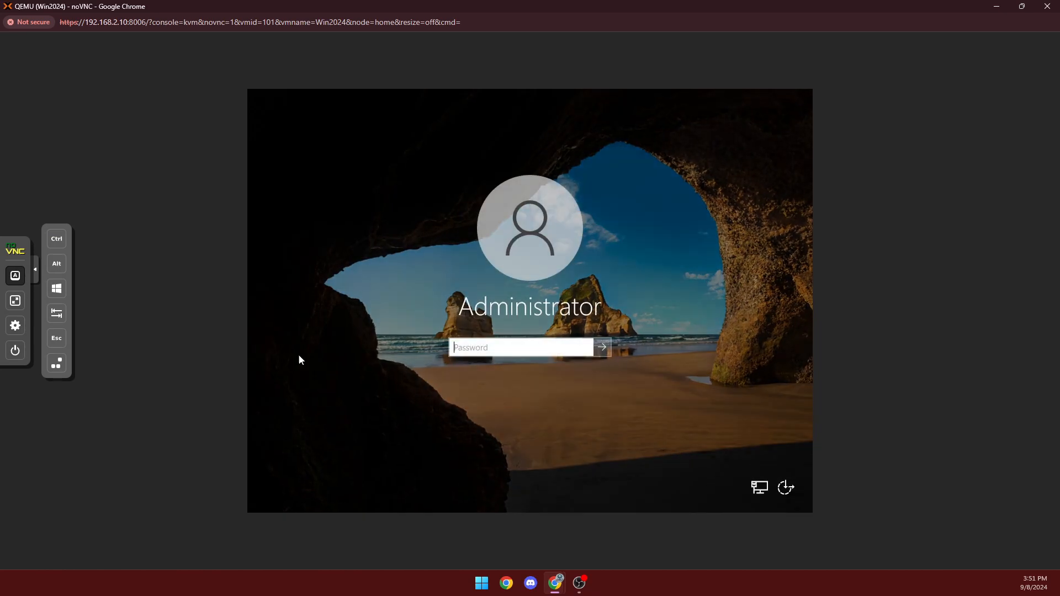
{"action": "type", "text": "••"}
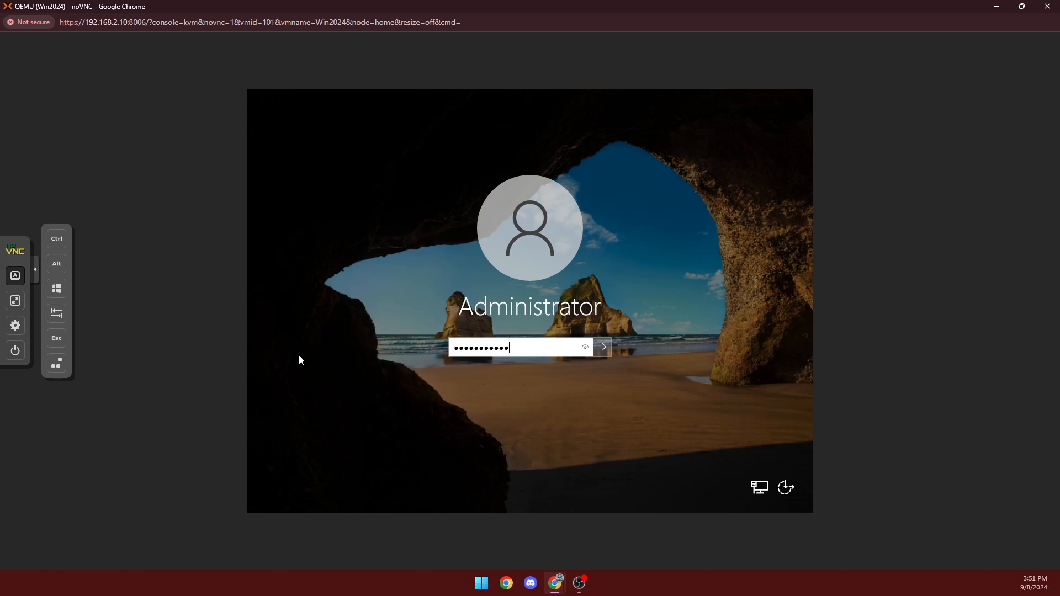
{"action": "type", "text": "••••••••••"}
{"action": "key", "text": "Return"}
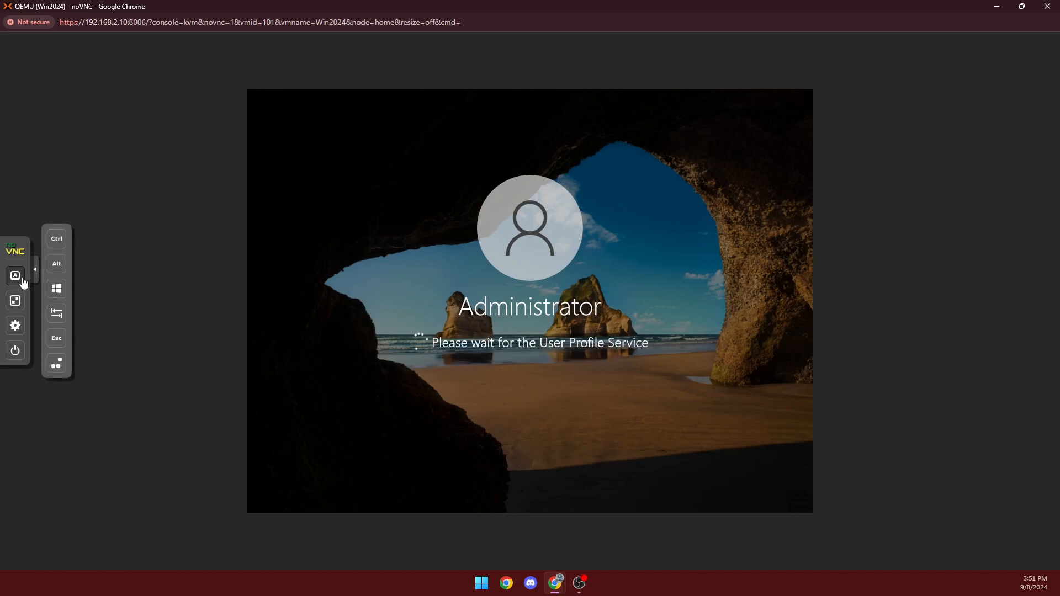
{"action": "left_click", "coordinate": [35, 276]}
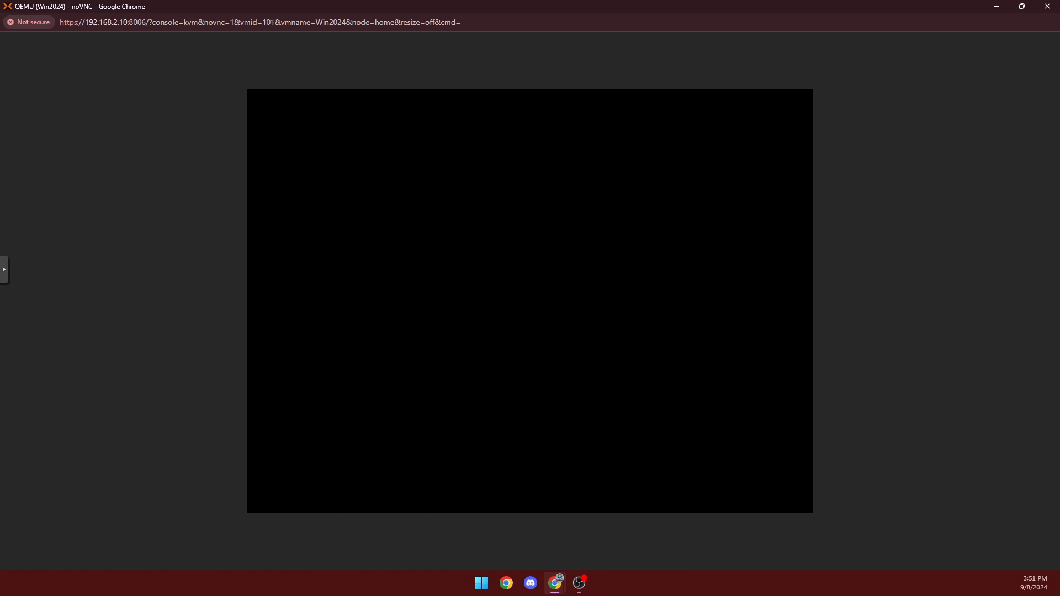
{"action": "key", "text": "alt+Tab"}
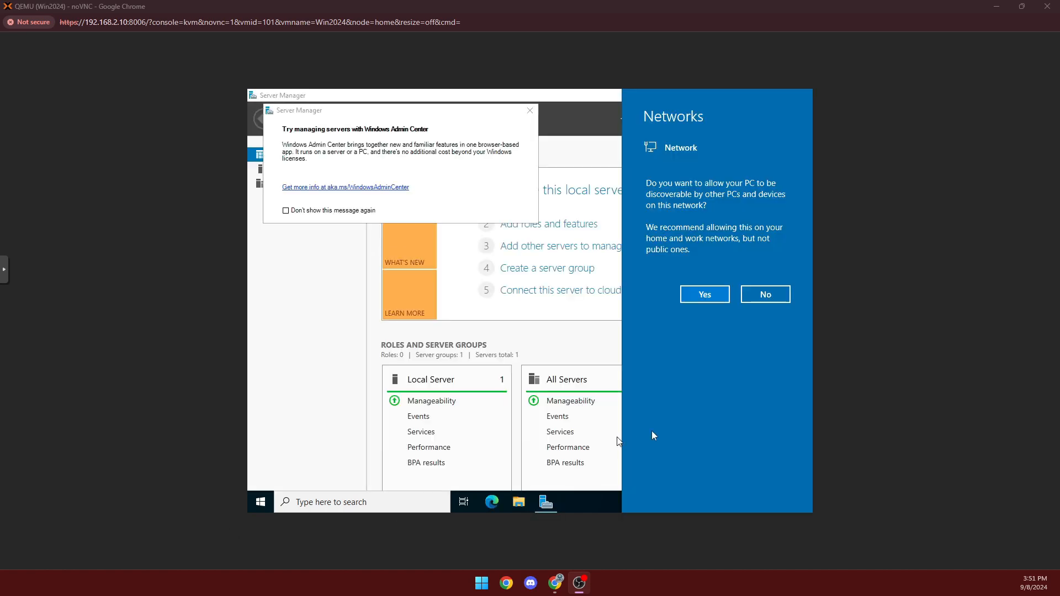
Allow network discovery, dismiss Admin Center, review the six stopped services, then close Server Manager.
{"action": "left_click", "coordinate": [705, 294]}
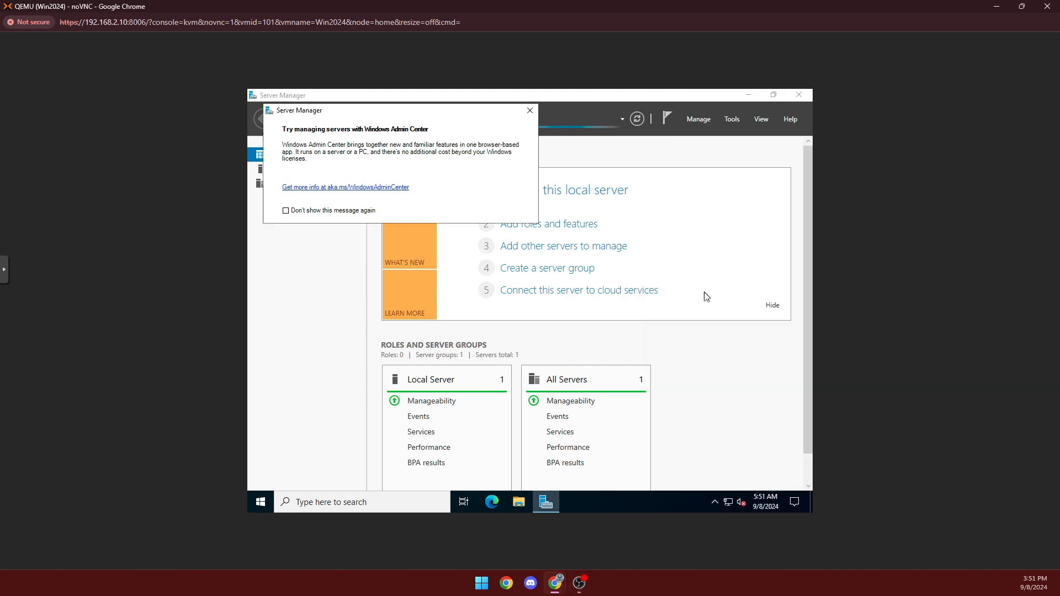
{"action": "left_click", "coordinate": [530, 112]}
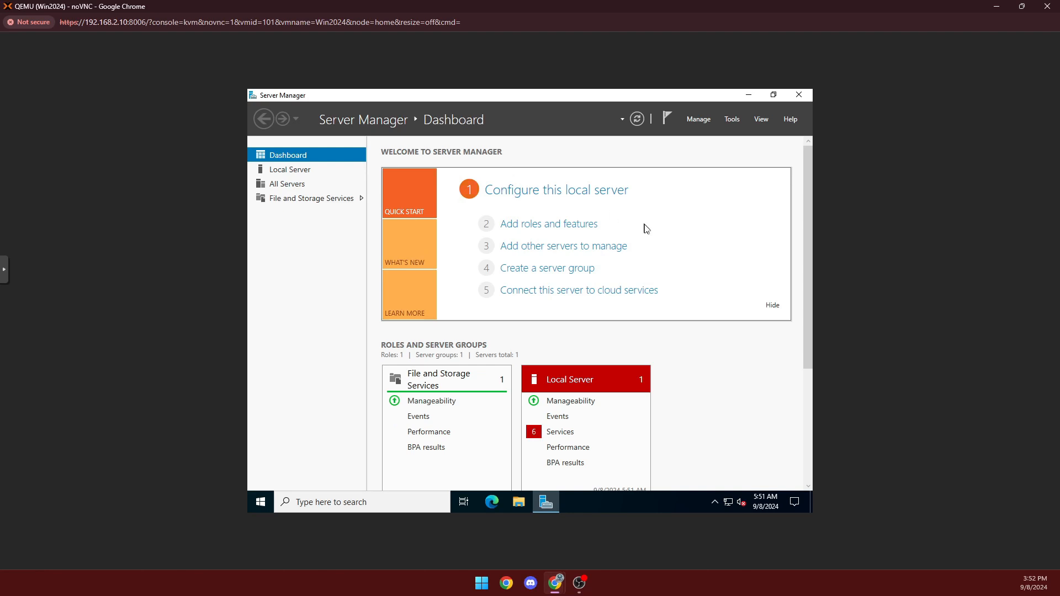
{"action": "left_click", "coordinate": [557, 433]}
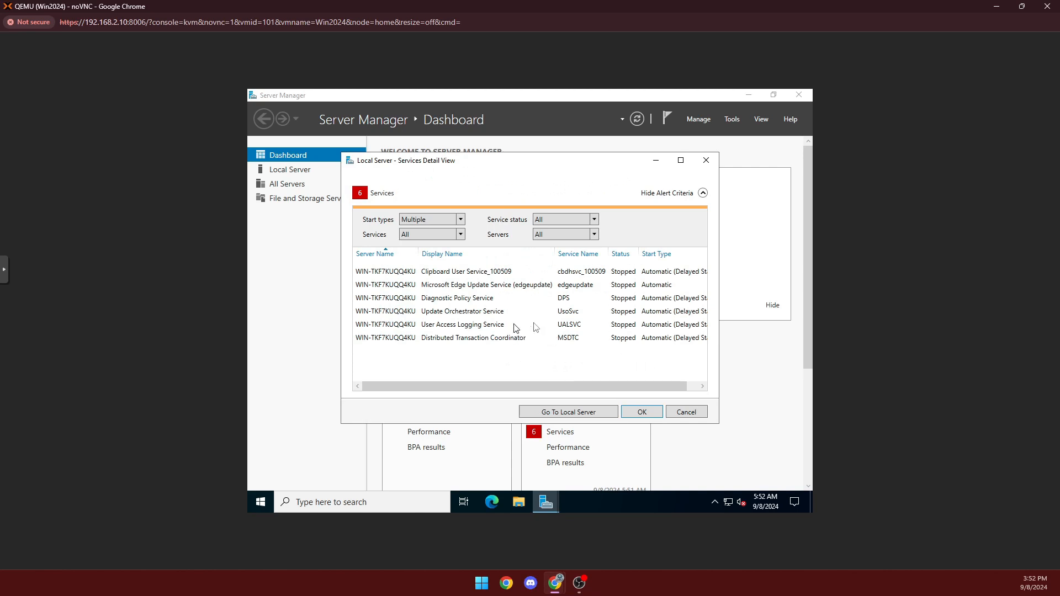
{"action": "left_click", "coordinate": [704, 162]}
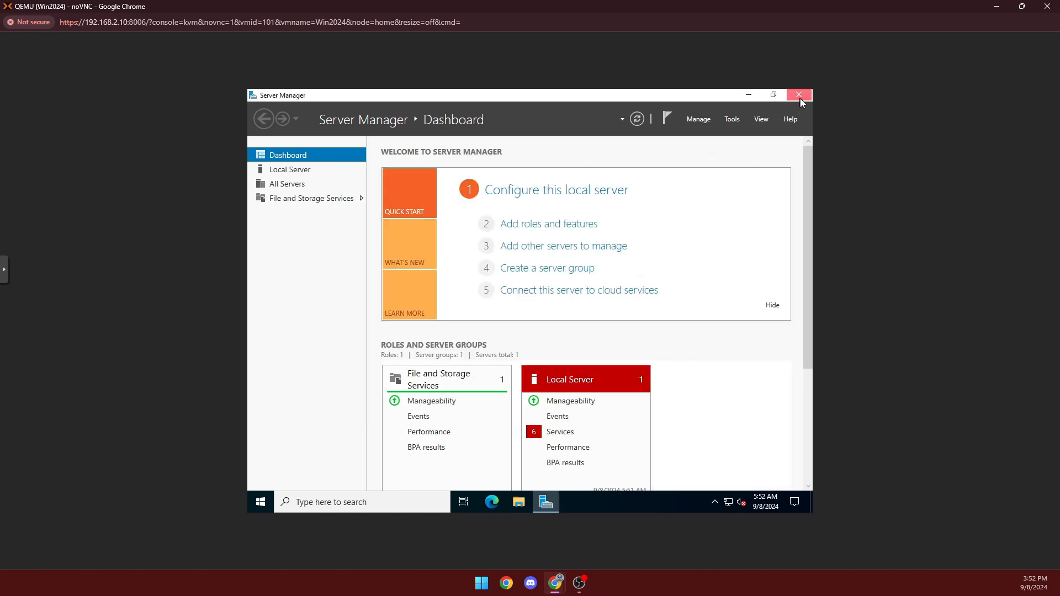
{"action": "left_click", "coordinate": [798, 96]}
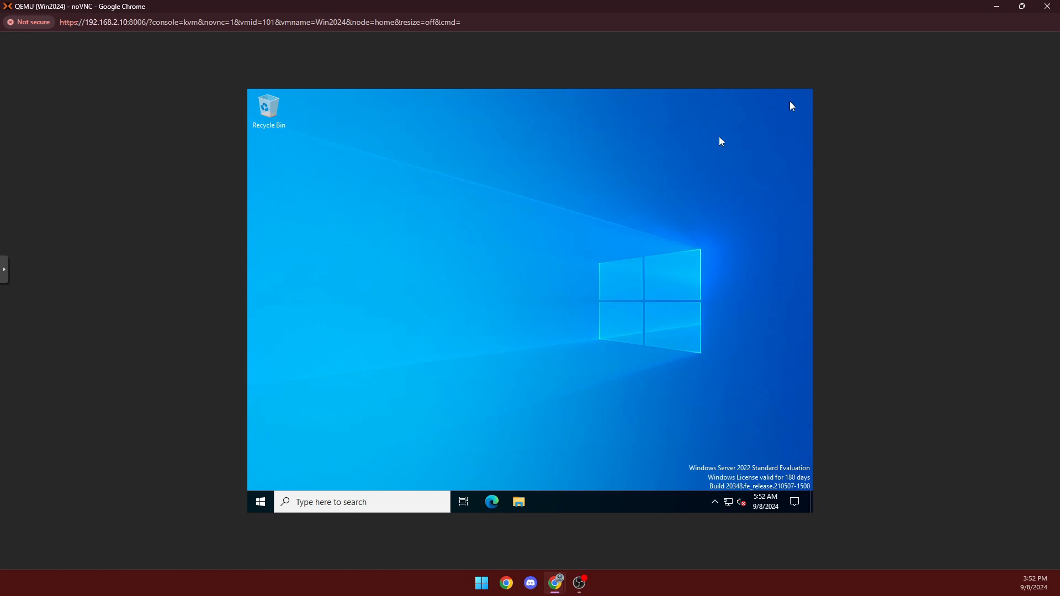
Launch virtio-win-gt-x64 from the CD Drive (D:) in File Explorer.
{"action": "left_click", "coordinate": [524, 500]}
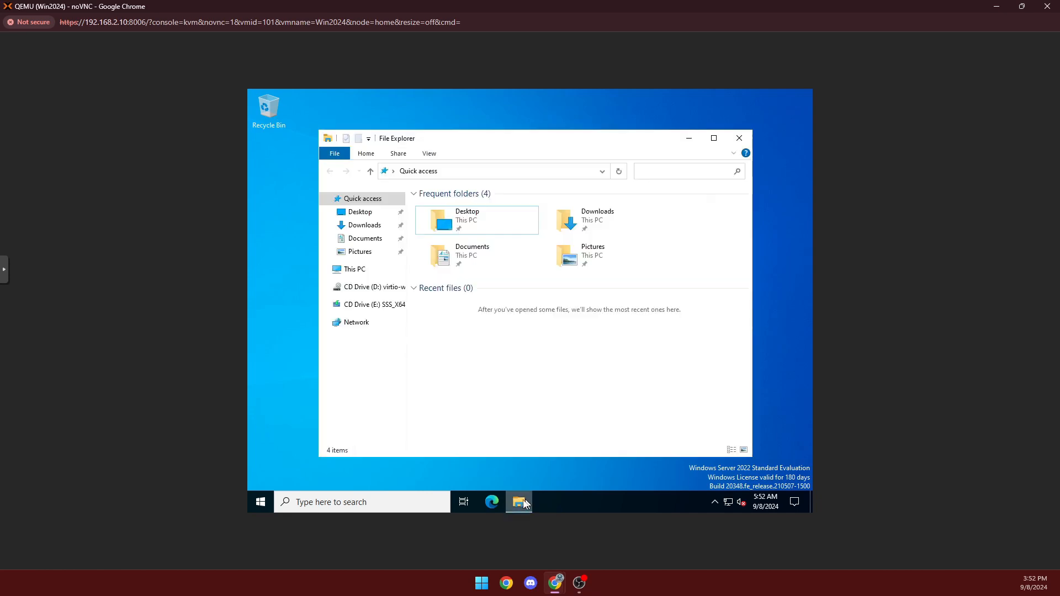
{"action": "left_click", "coordinate": [363, 289]}
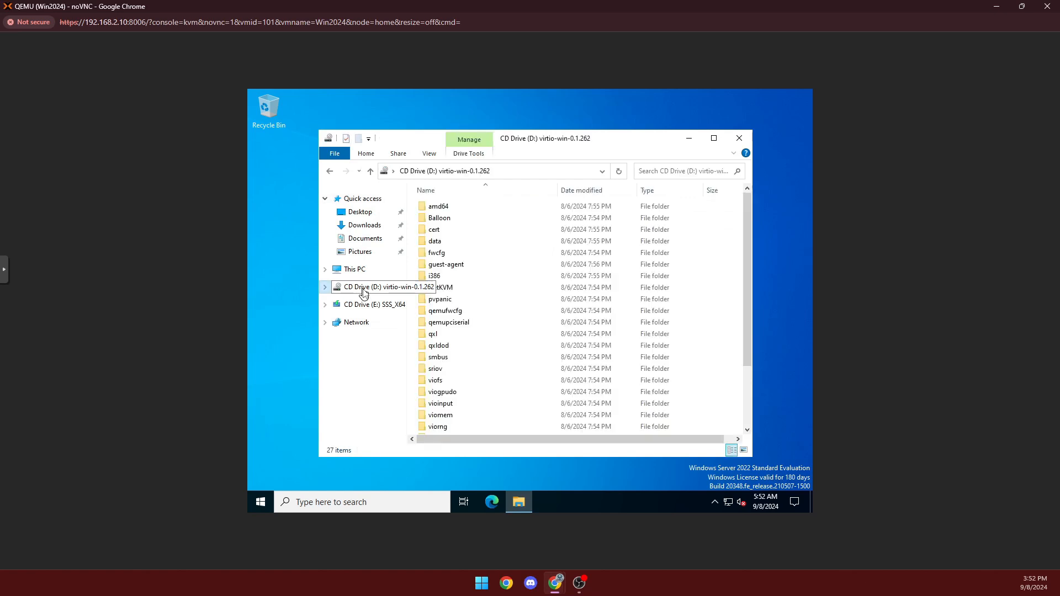
{"action": "scroll", "coordinate": [581, 279], "scroll_direction": "down", "scroll_amount": 3}
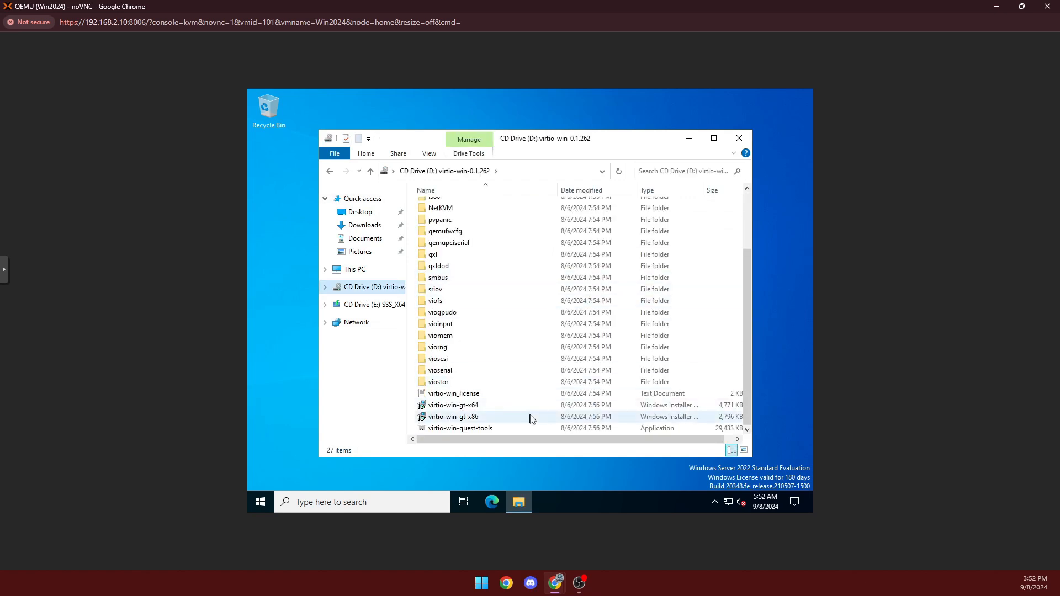
{"action": "double_click", "coordinate": [478, 407]}
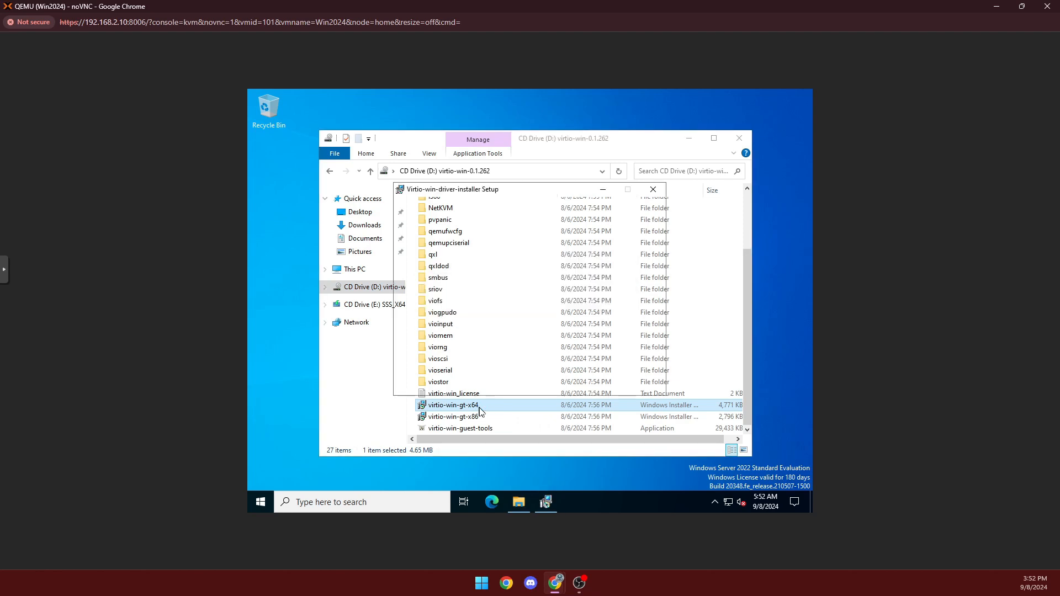
Complete the VirtIO driver installer with the licence accepted and default features.
{"action": "left_click", "coordinate": [594, 386]}
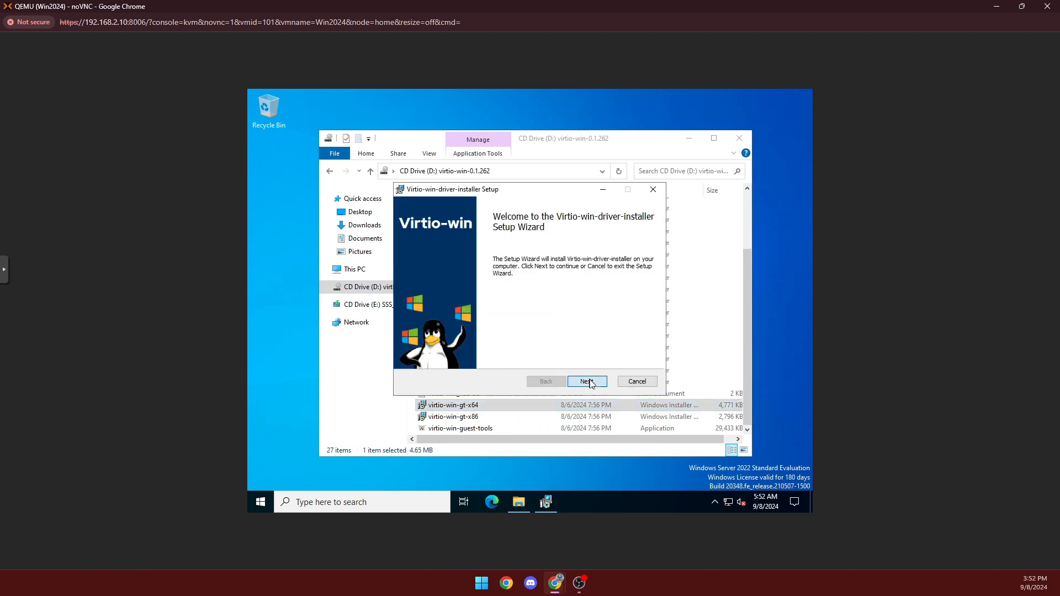
{"action": "left_click", "coordinate": [472, 357]}
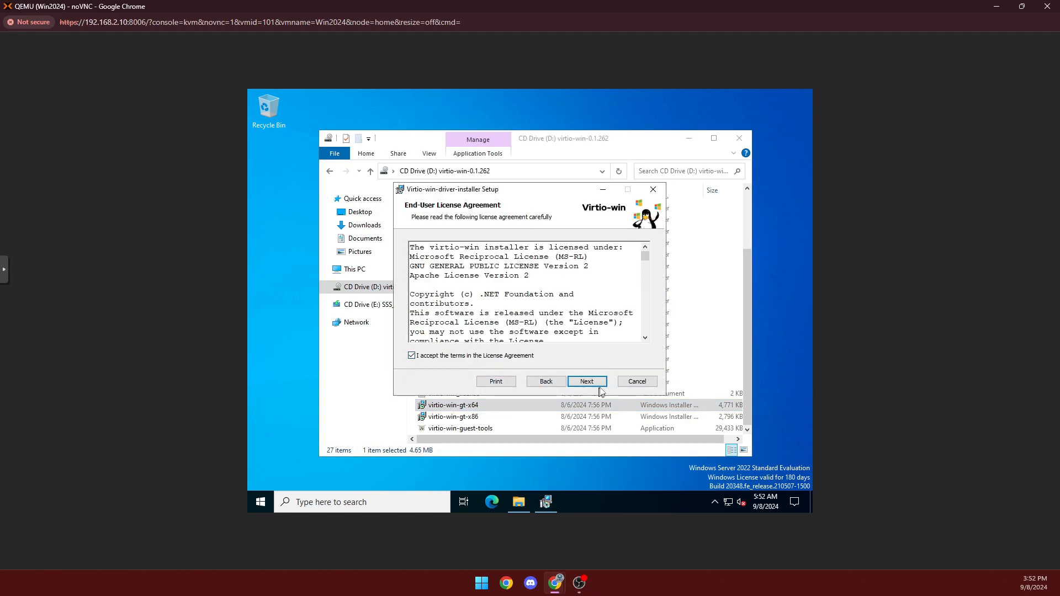
{"action": "left_click", "coordinate": [595, 382]}
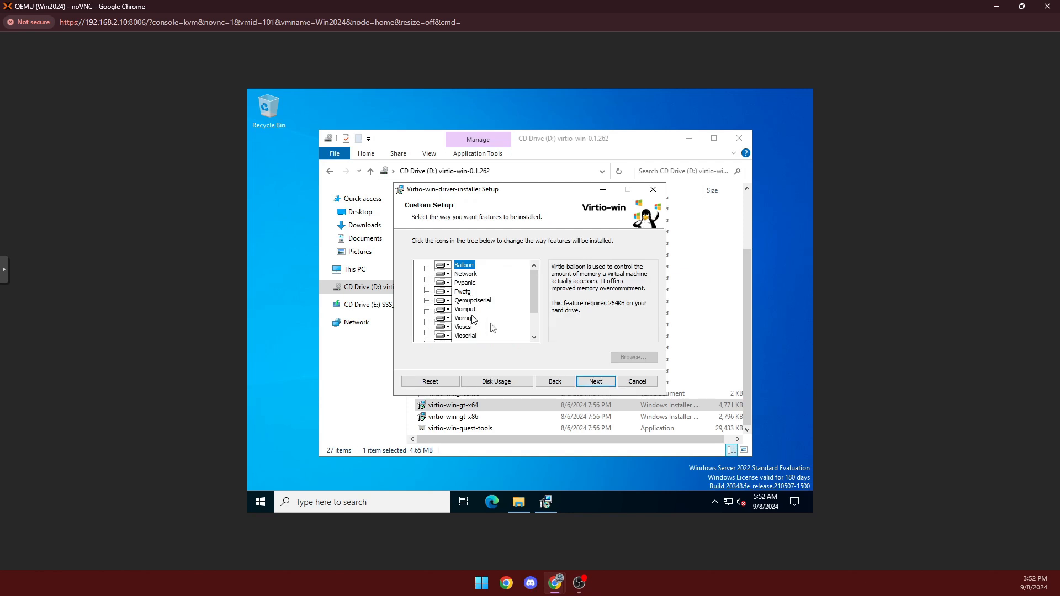
{"action": "left_click", "coordinate": [603, 386]}
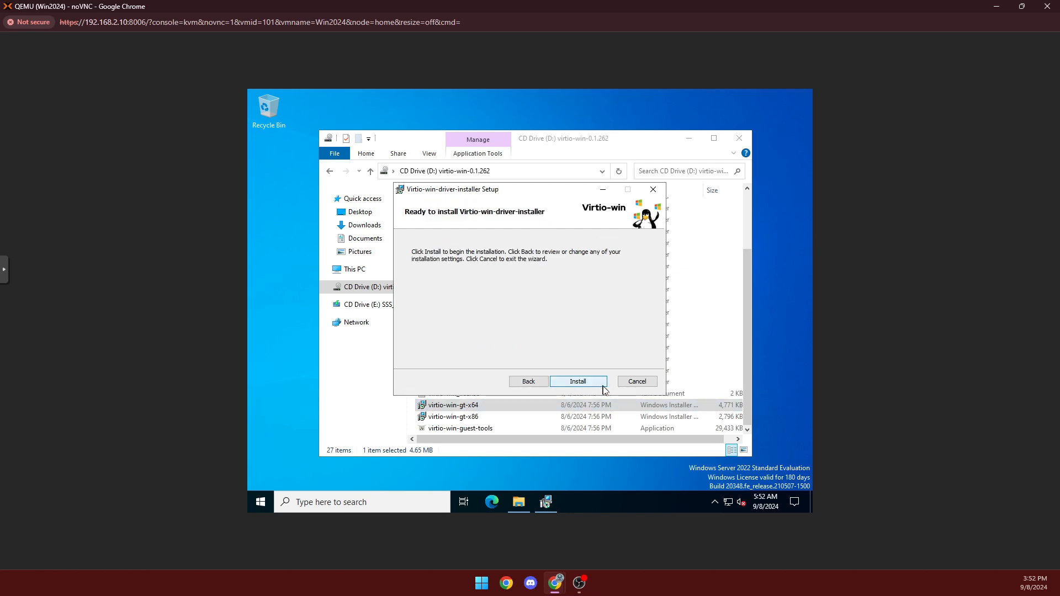
{"action": "left_click", "coordinate": [589, 381]}
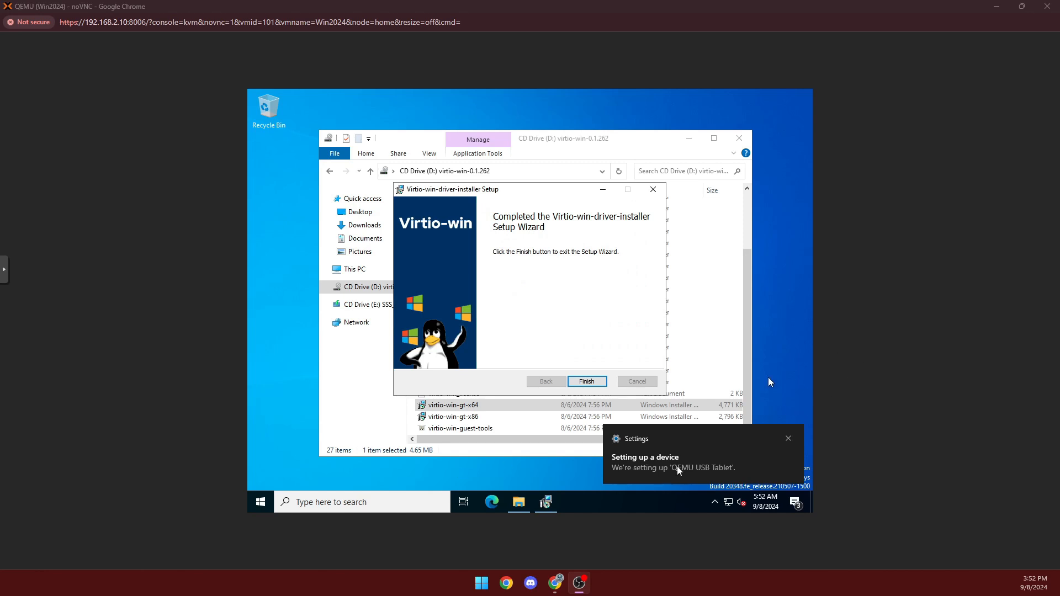
{"action": "left_click", "coordinate": [586, 382]}
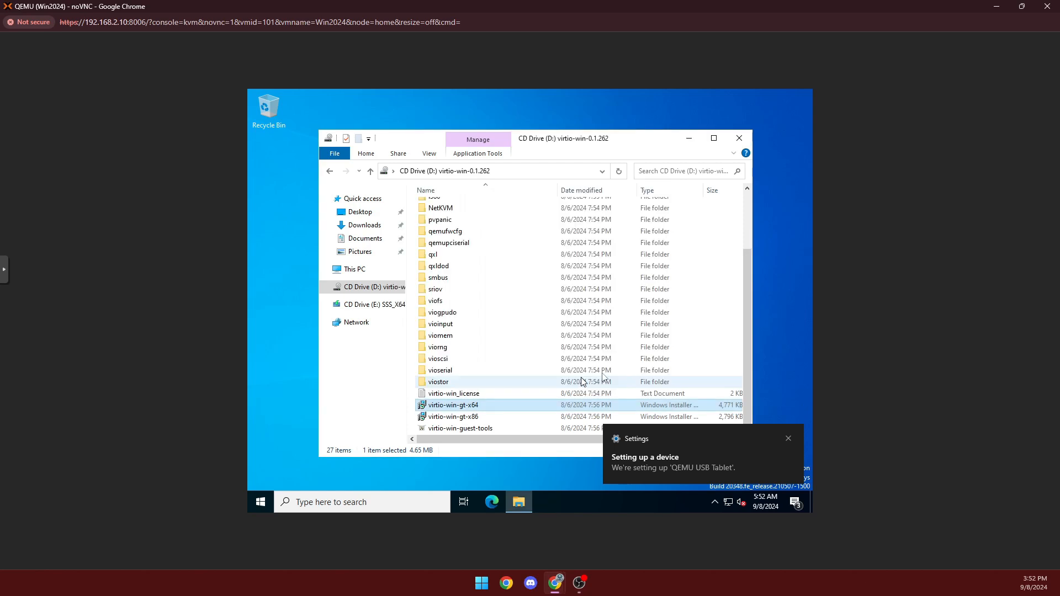
{"action": "left_click", "coordinate": [788, 439]}
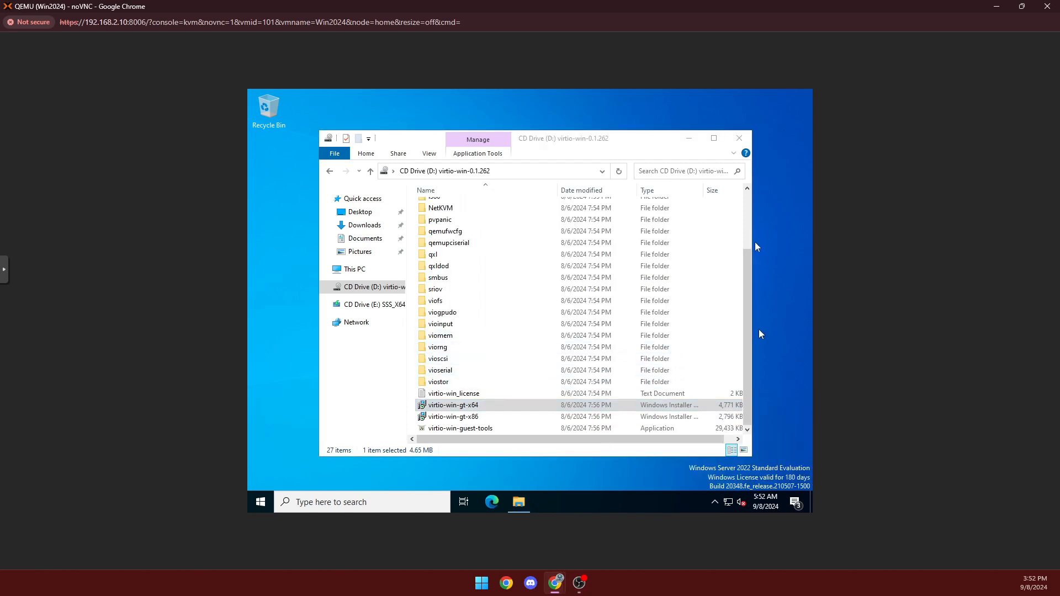
{"action": "left_click", "coordinate": [740, 138]}
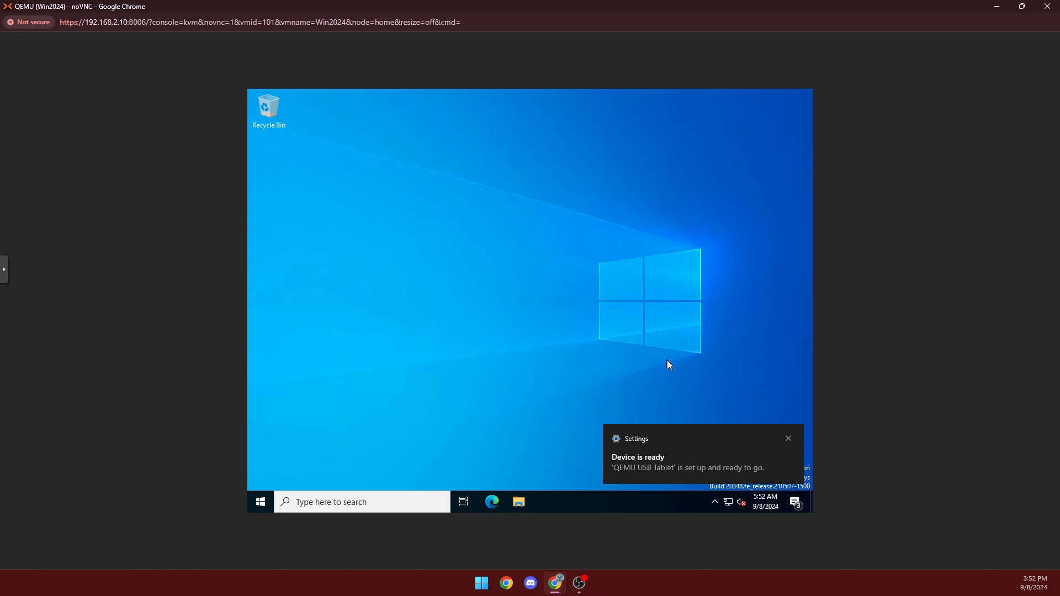
Restart the Windows Server guest with the shutdown reason 'Other (Planned)'.
{"action": "left_click", "coordinate": [787, 438]}
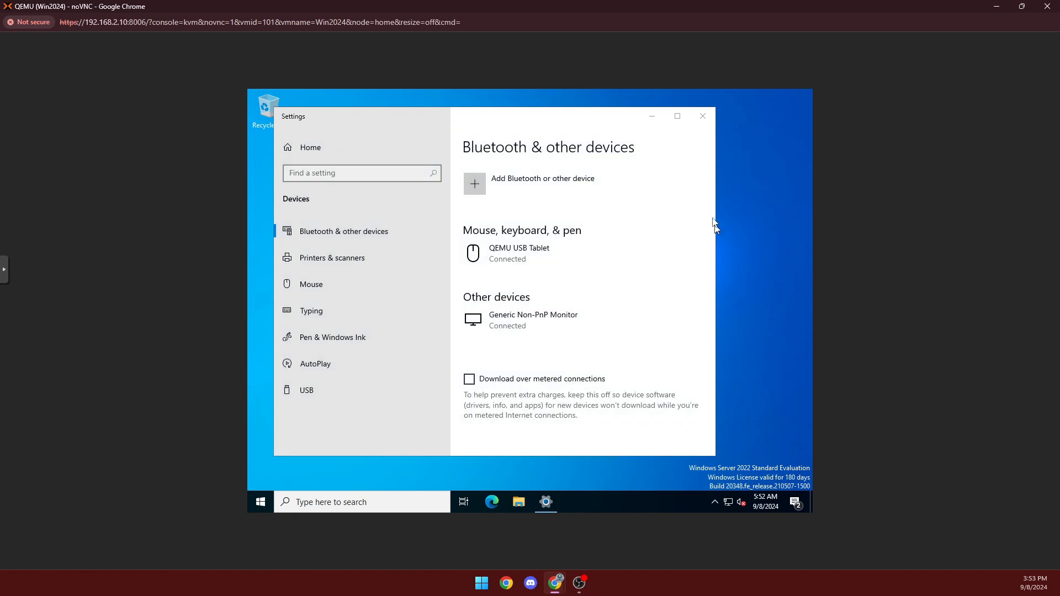
{"action": "left_click", "coordinate": [702, 115]}
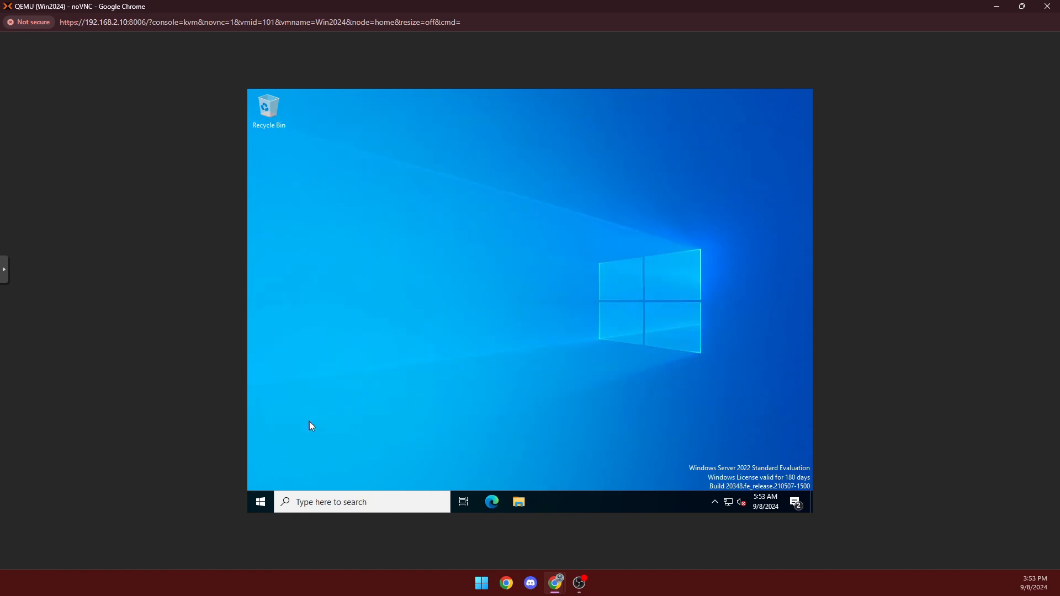
{"action": "left_click", "coordinate": [261, 502]}
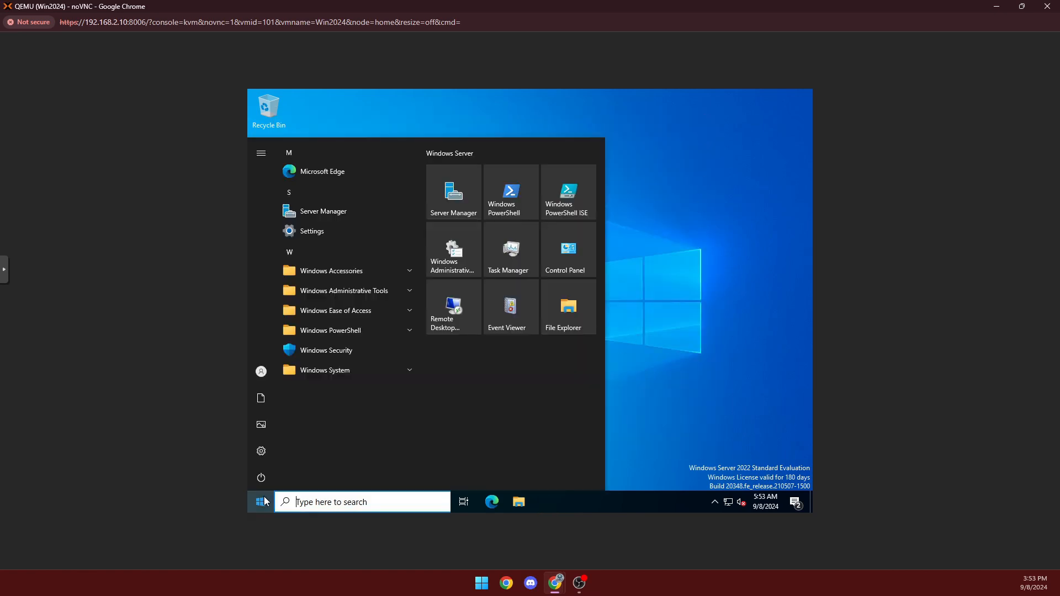
{"action": "left_click", "coordinate": [273, 477]}
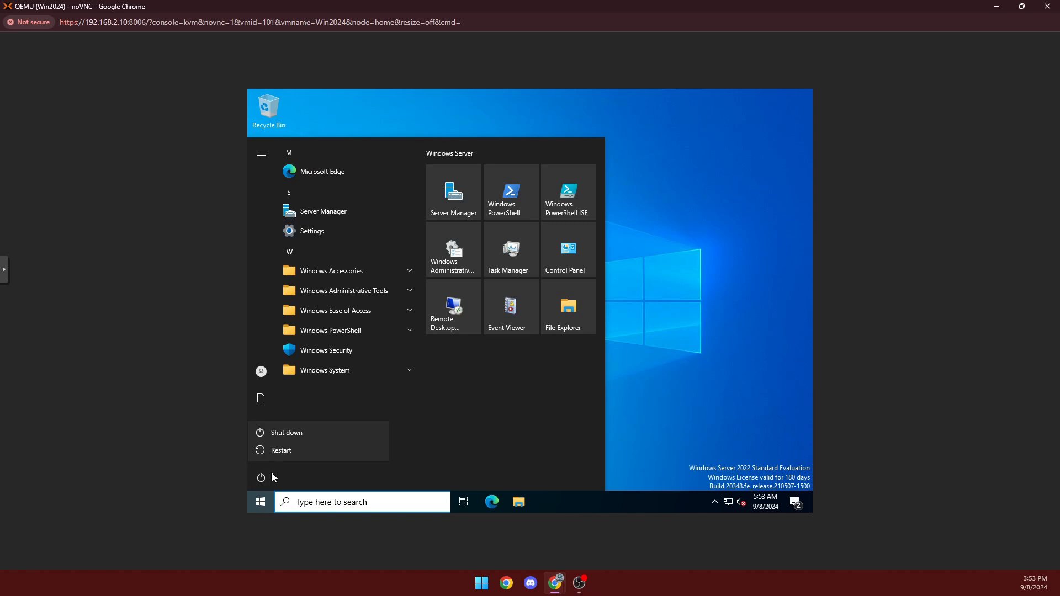
{"action": "left_click", "coordinate": [293, 448]}
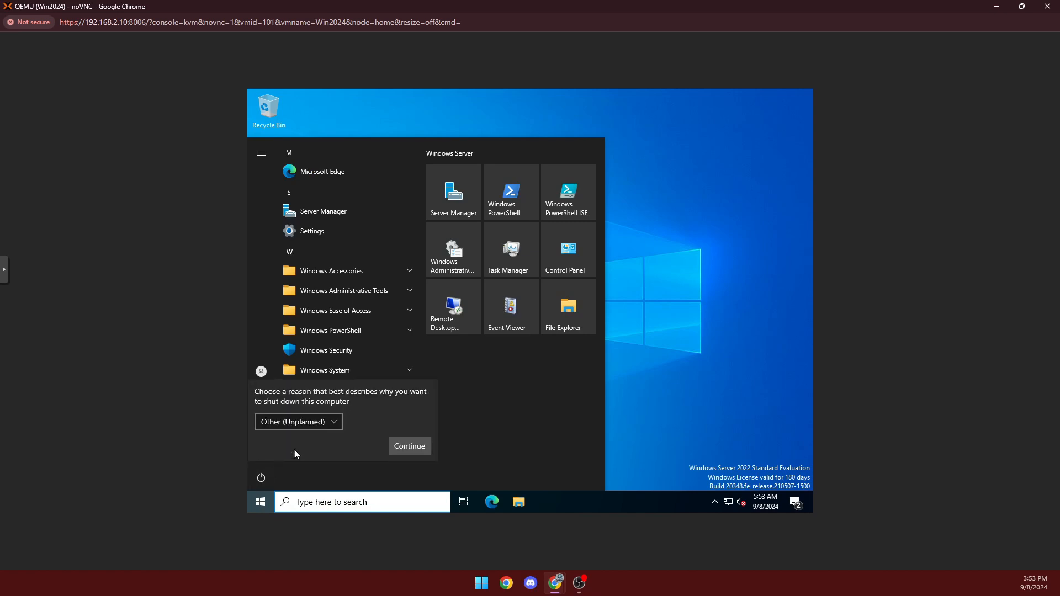
{"action": "left_click", "coordinate": [335, 423]}
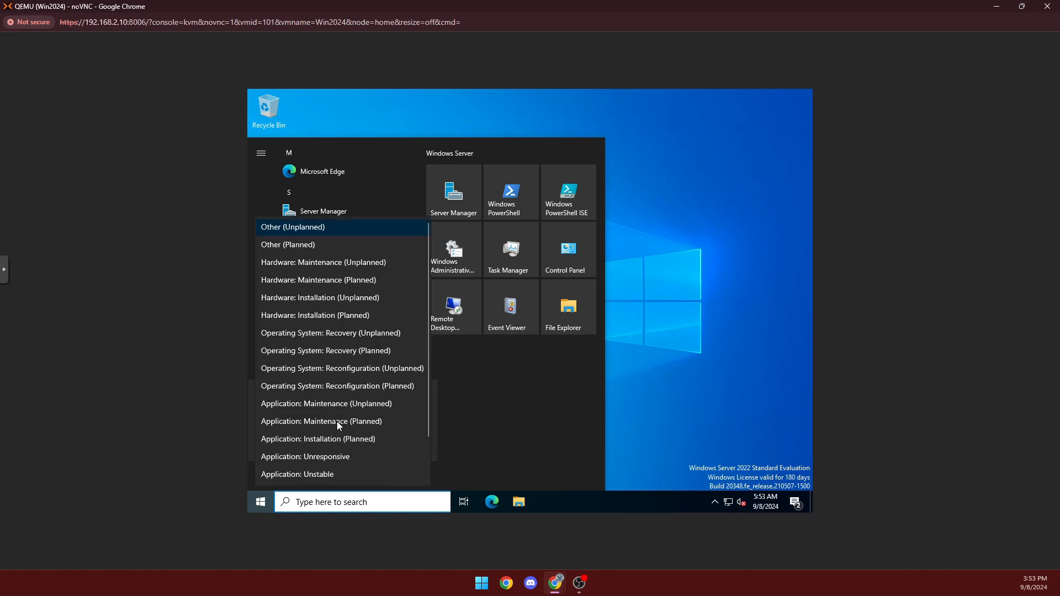
{"action": "left_click", "coordinate": [338, 247]}
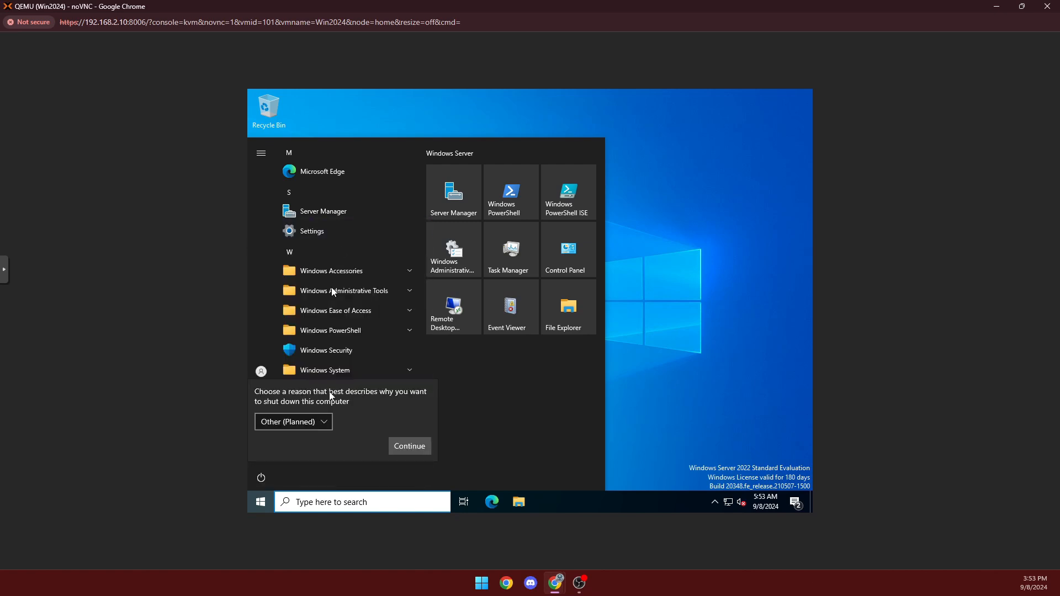
{"action": "left_click", "coordinate": [425, 451]}
{"action": "left_click", "coordinate": [425, 450]}
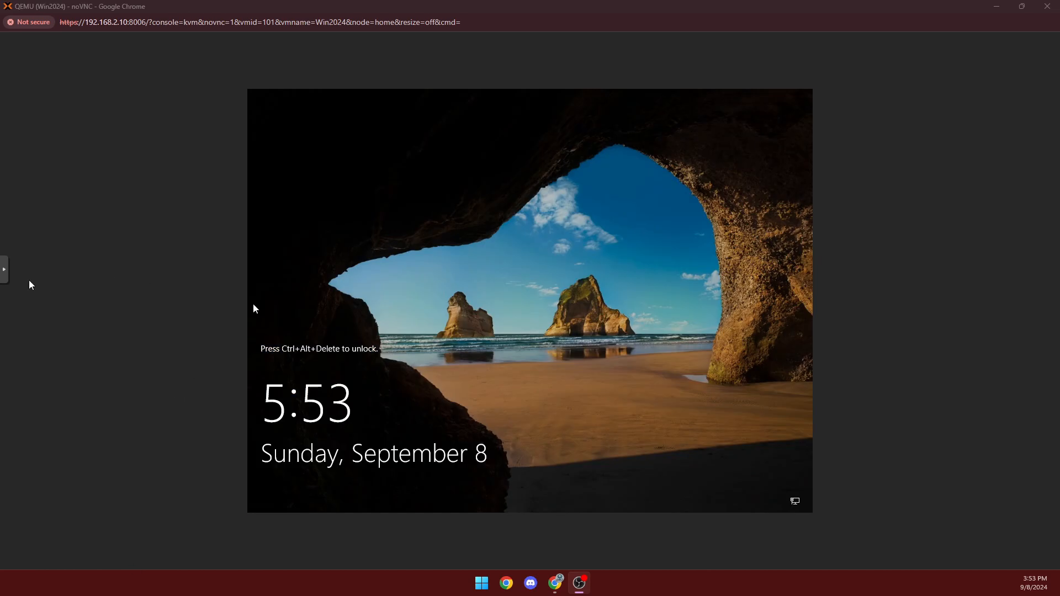
Sign in as Administrator via the noVNC Ctrl+Alt+Del key, retrying after a wrong password.
{"action": "left_click", "coordinate": [8, 271]}
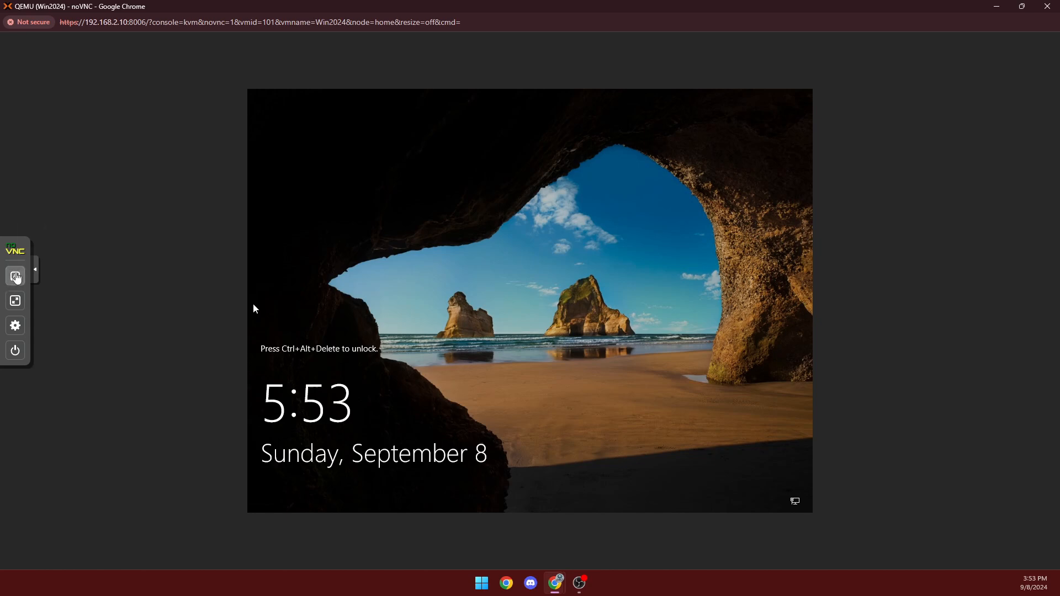
{"action": "left_click", "coordinate": [15, 277]}
{"action": "left_click", "coordinate": [56, 364]}
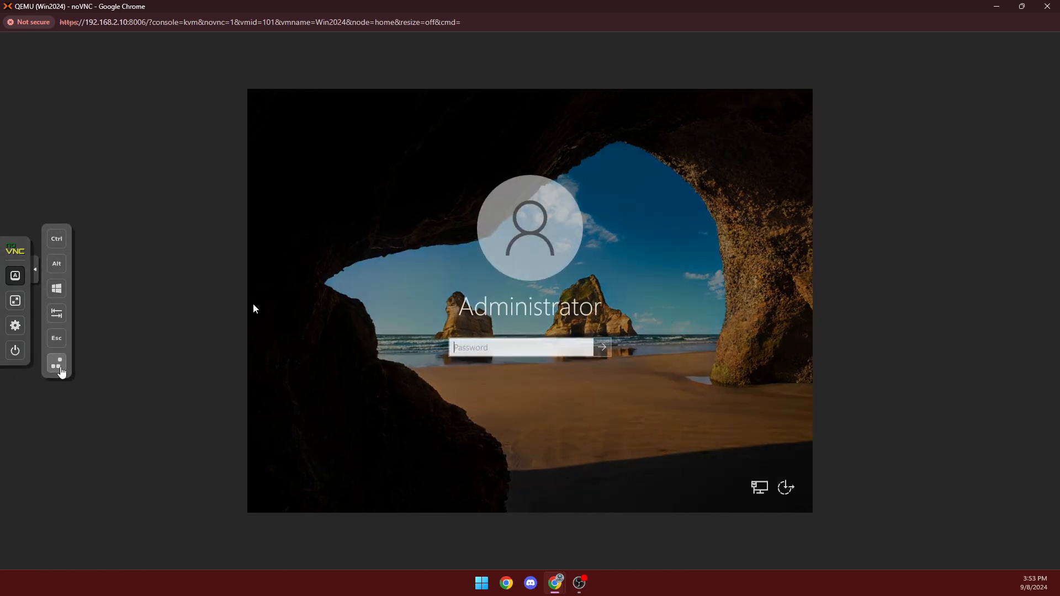
{"action": "type", "text": "•"}
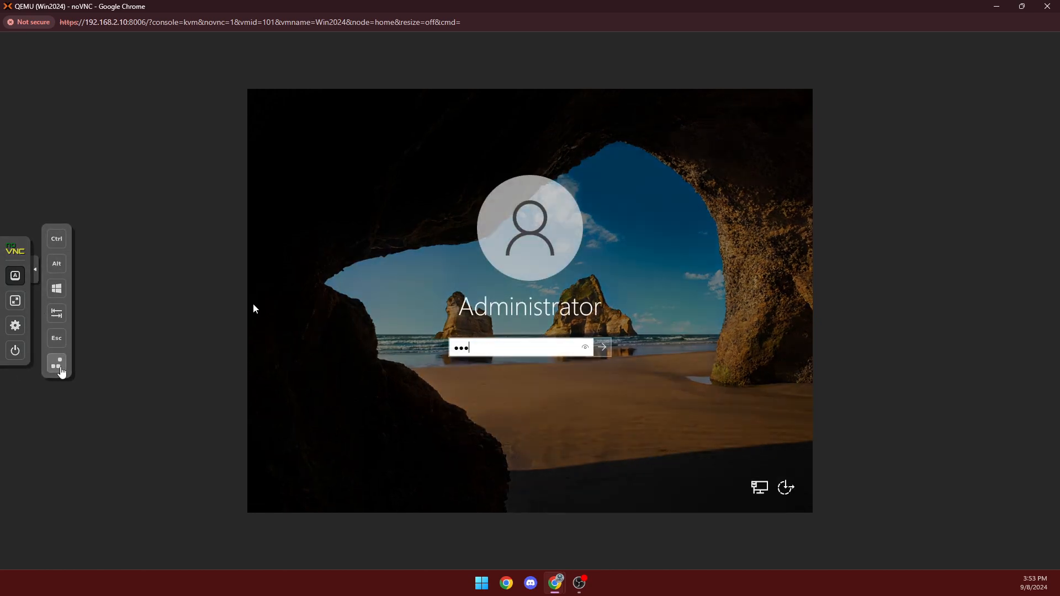
{"action": "type", "text": "••••••••••••"}
{"action": "key", "text": "Return"}
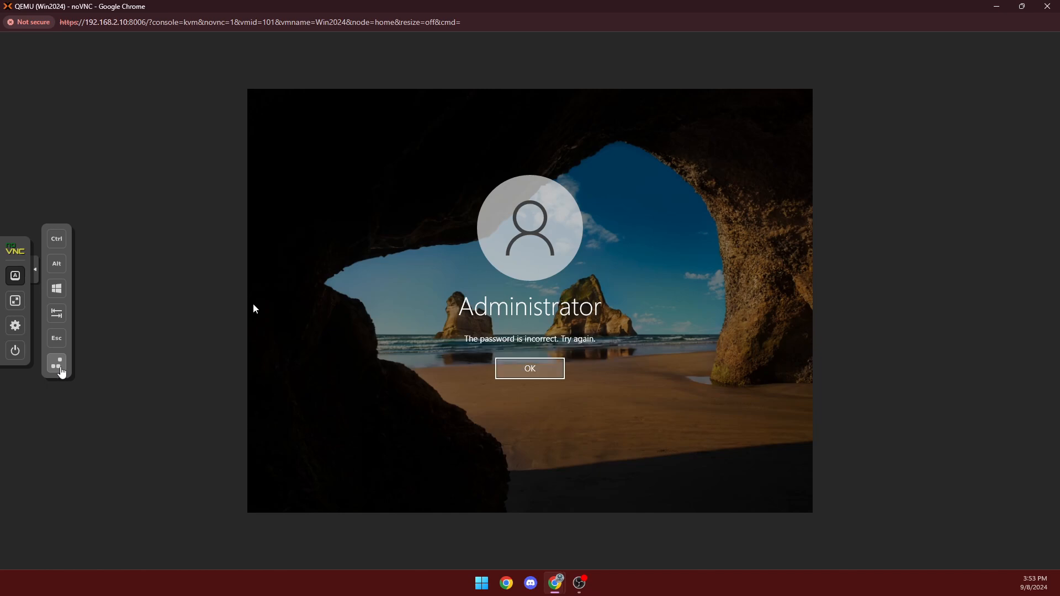
{"action": "key", "text": "Return"}
{"action": "type", "text": "•"}
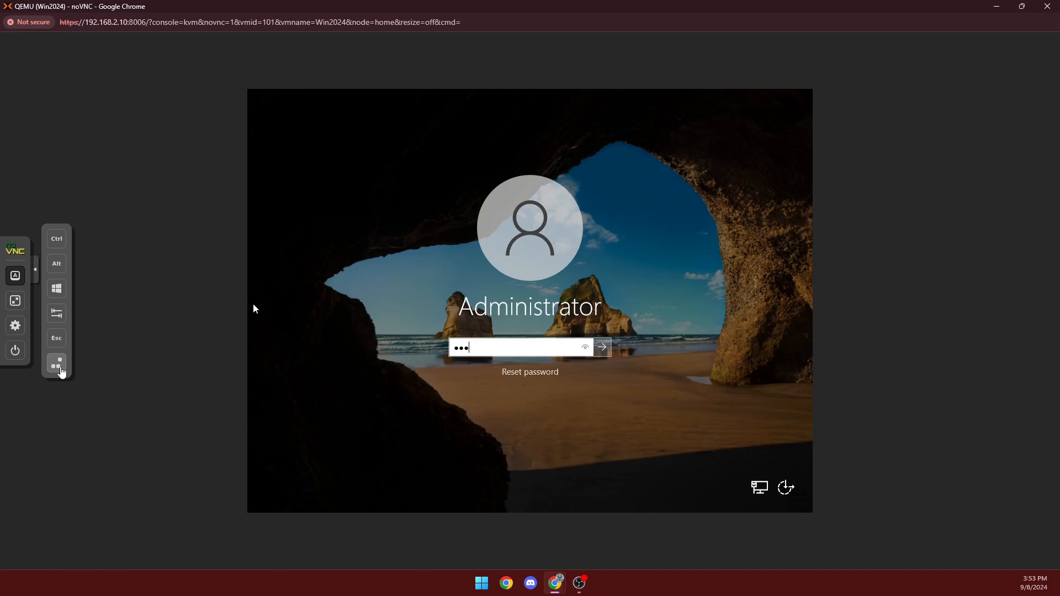
{"action": "type", "text": "•••••••••••"}
{"action": "key", "text": "Return"}
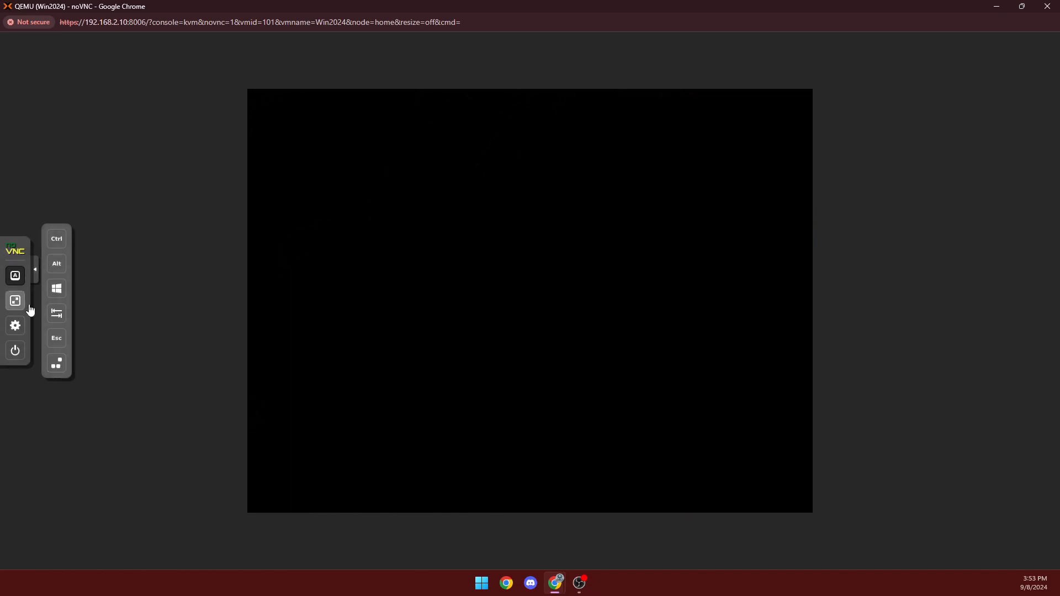
Dismiss the Admin Center popup and open the Local Server's six stopped services.
{"action": "left_click", "coordinate": [33, 279]}
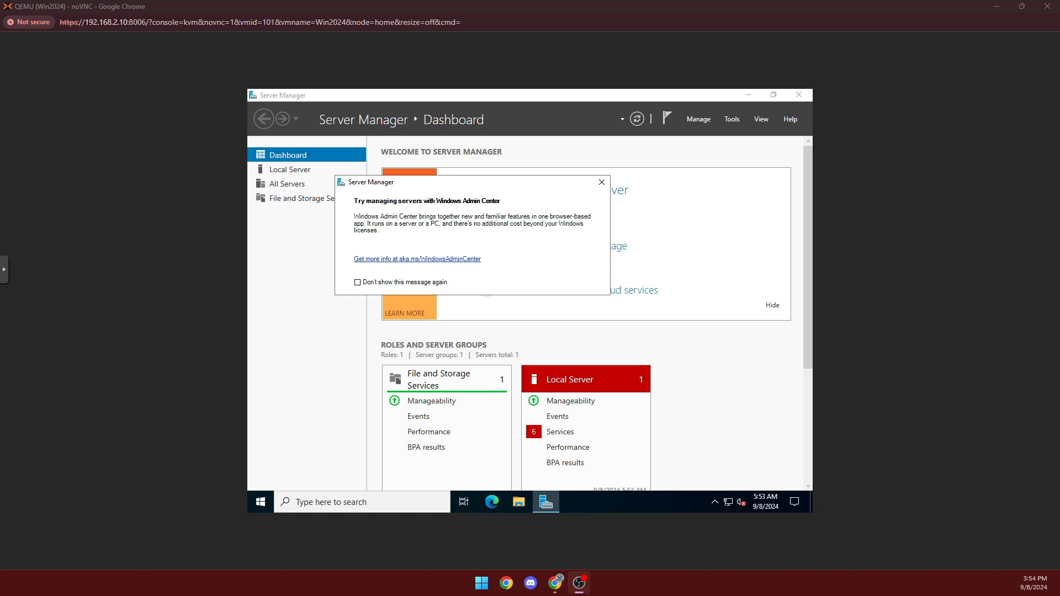
{"action": "left_click", "coordinate": [601, 182]}
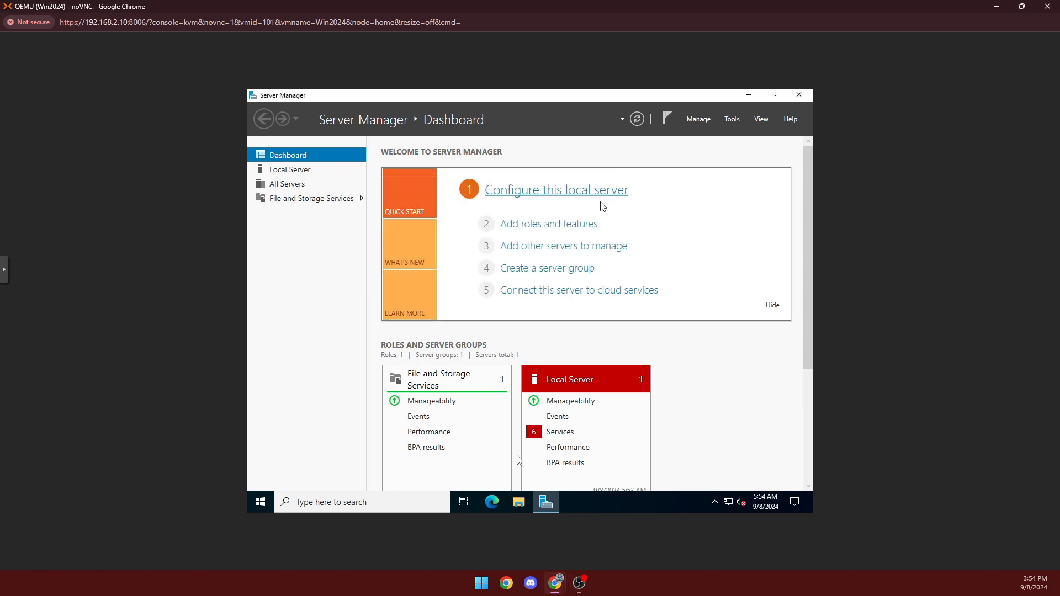
{"action": "left_click", "coordinate": [565, 433]}
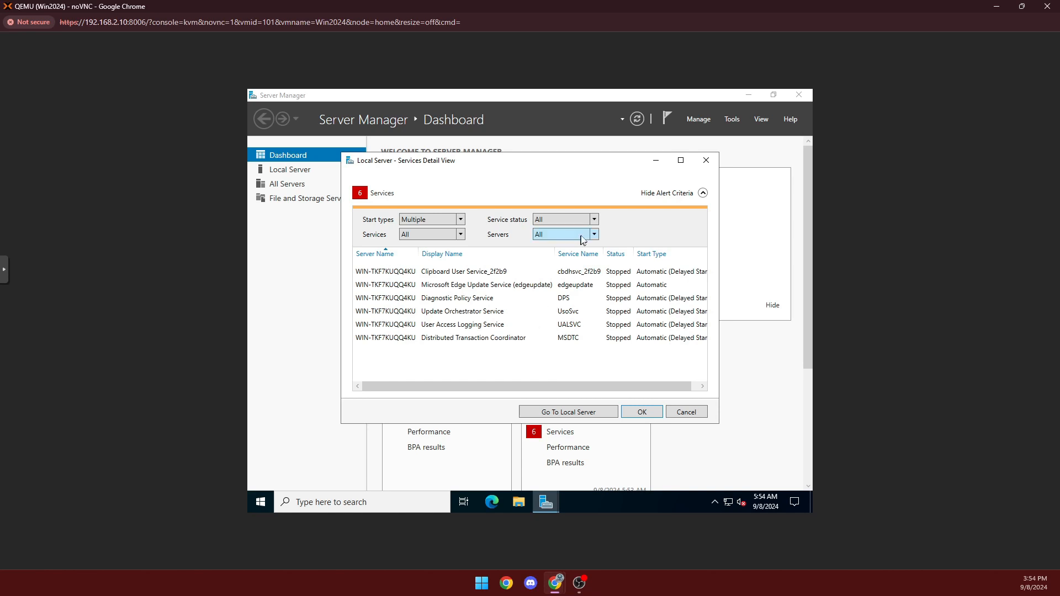
Close the services details and move the restored console window to the right.
{"action": "left_click", "coordinate": [707, 161]}
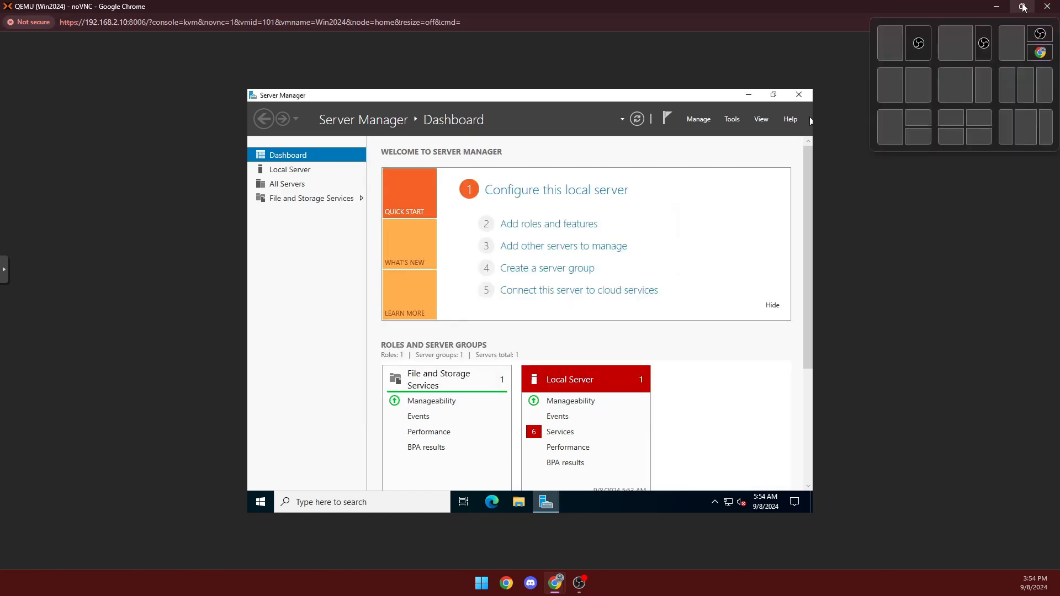
{"action": "left_click", "coordinate": [1023, 6]}
{"action": "left_click_drag", "start_coordinate": [224, 10], "coordinate": [695, 58]}
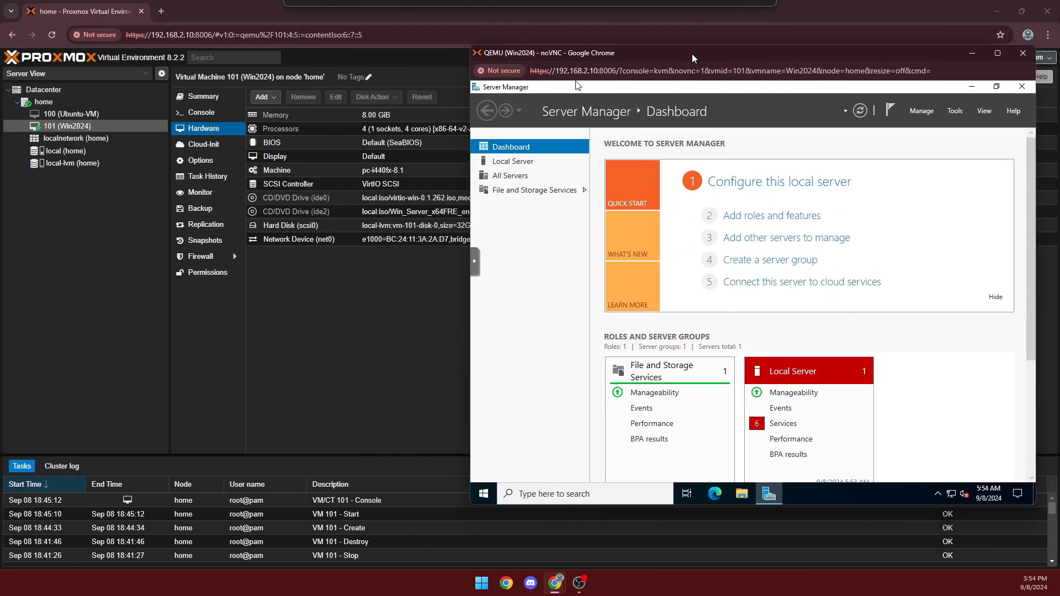
Start the stopped Ubuntu-VM (100) from its console and position the console window mid-left.
{"action": "double_click", "coordinate": [83, 114]}
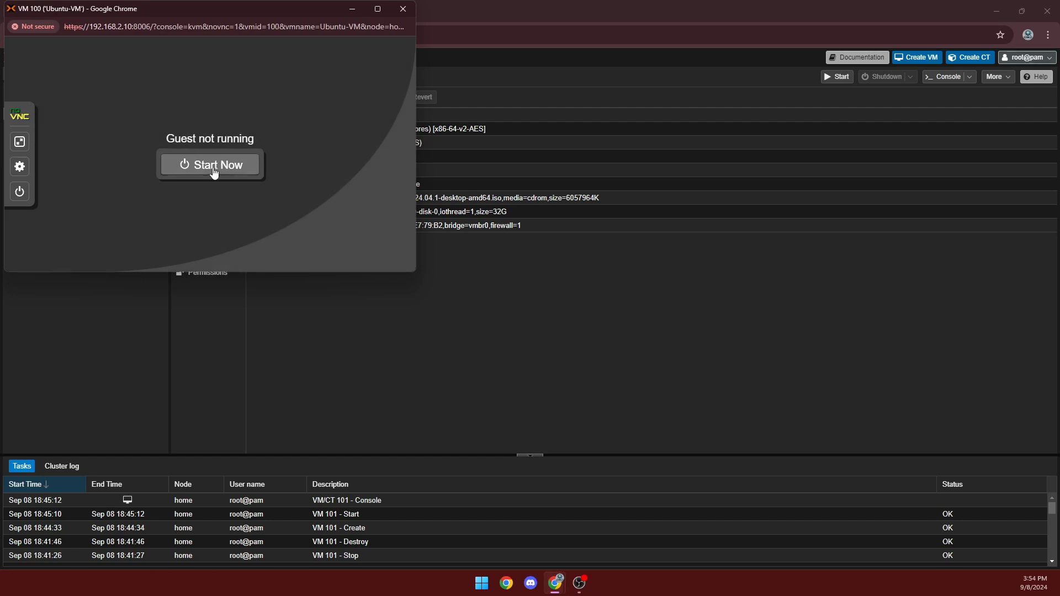
{"action": "left_click", "coordinate": [214, 172]}
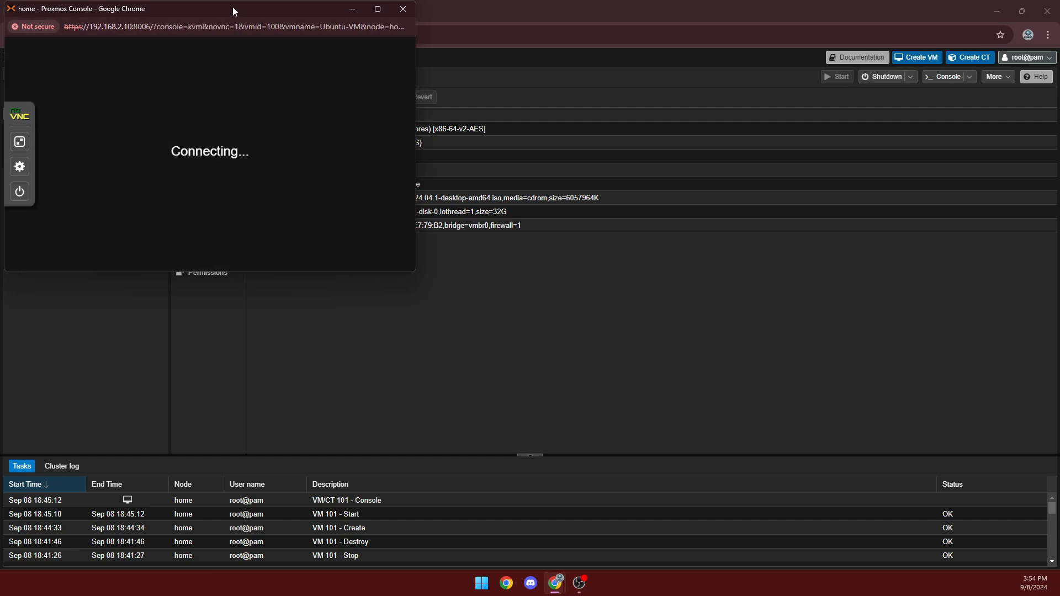
{"action": "left_click_drag", "start_coordinate": [251, 11], "coordinate": [332, 191]}
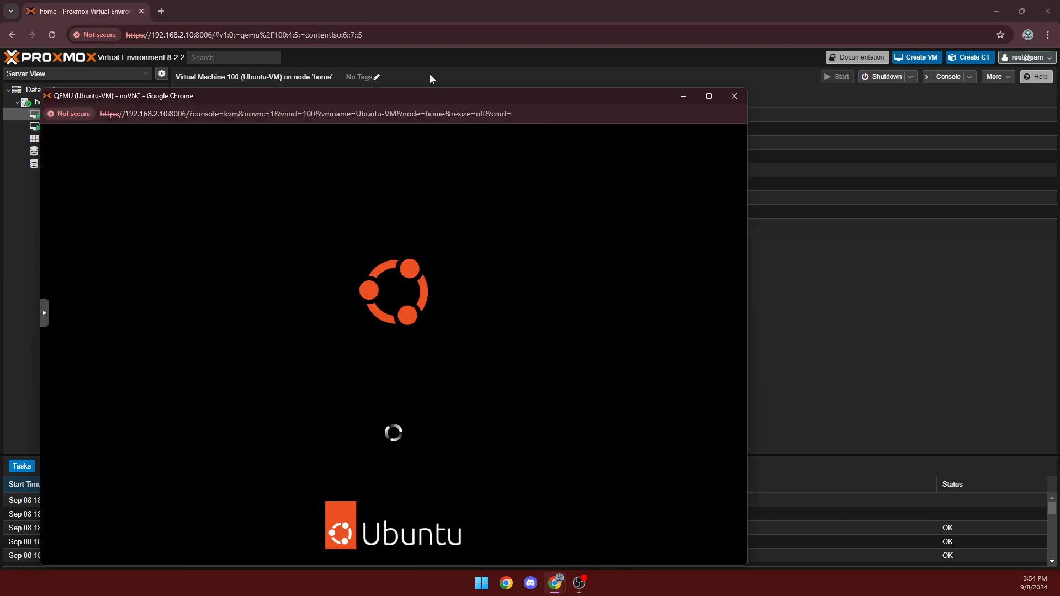
{"action": "left_click_drag", "start_coordinate": [395, 93], "coordinate": [367, 84]}
{"action": "left_click", "coordinate": [225, 20]}
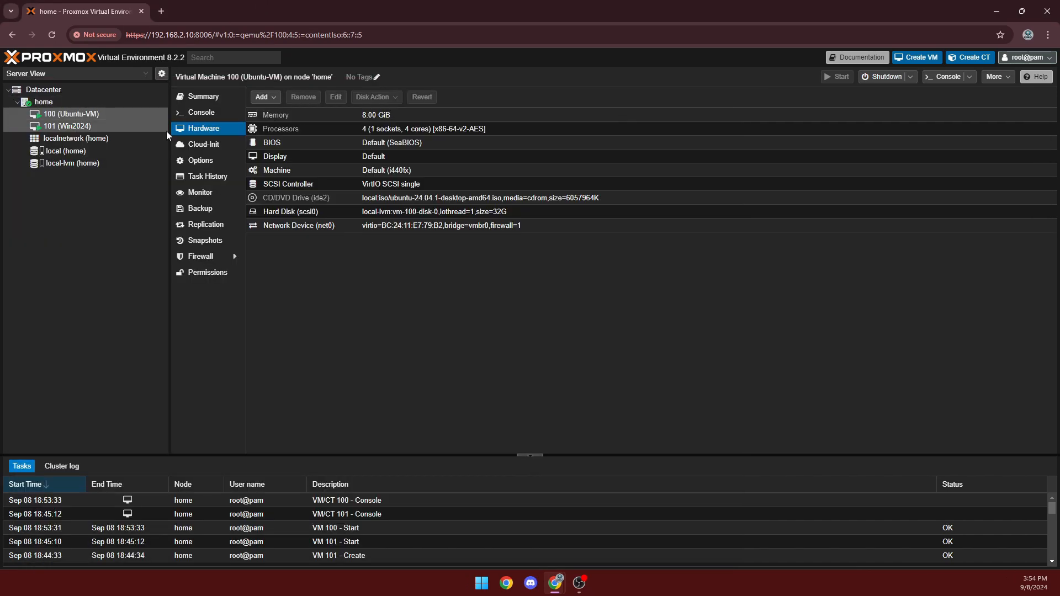
{"action": "left_click", "coordinate": [58, 99]}
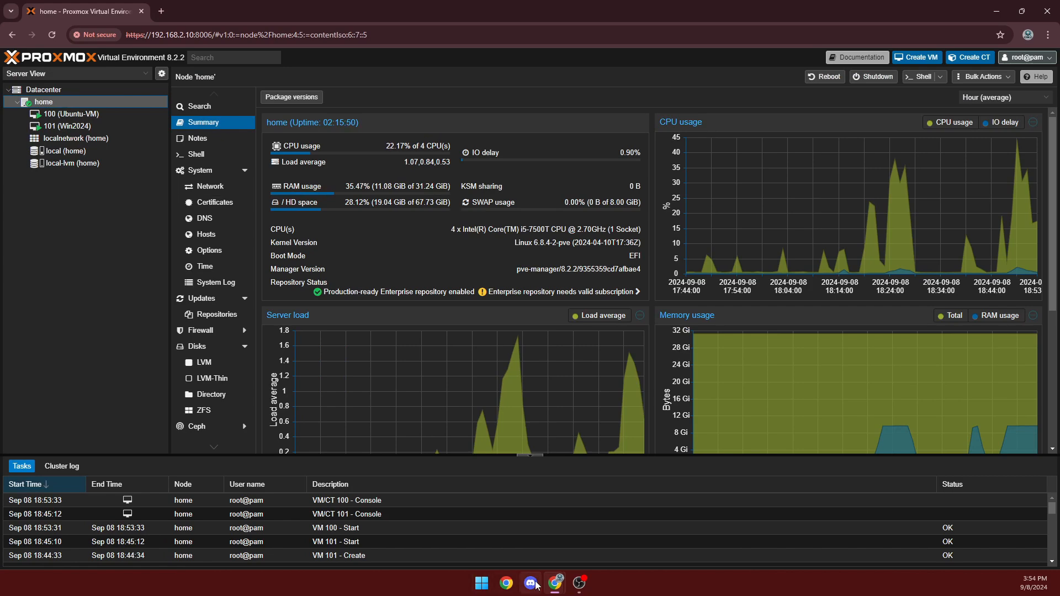
Sign in to the Ubuntu desktop with the user password, correcting a typo.
{"action": "left_click", "coordinate": [564, 524]}
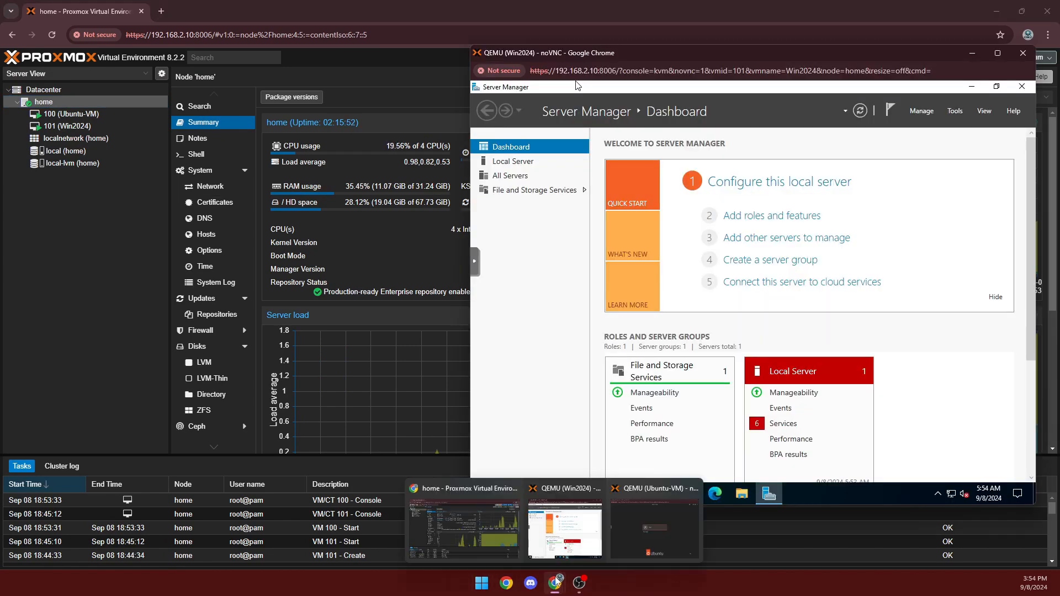
{"action": "left_click", "coordinate": [648, 522]}
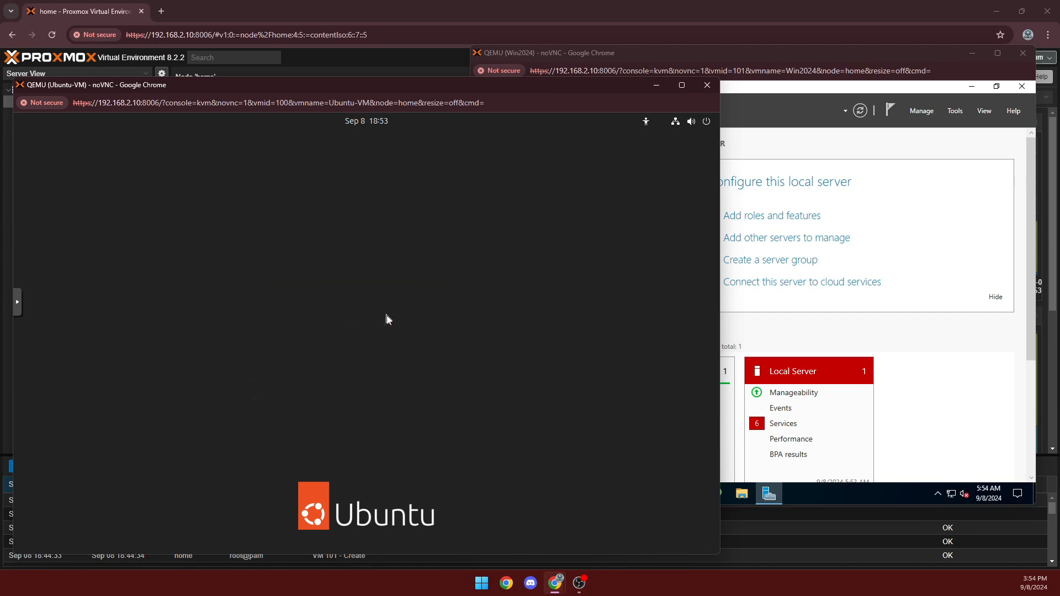
{"action": "type", "text": "tes"}
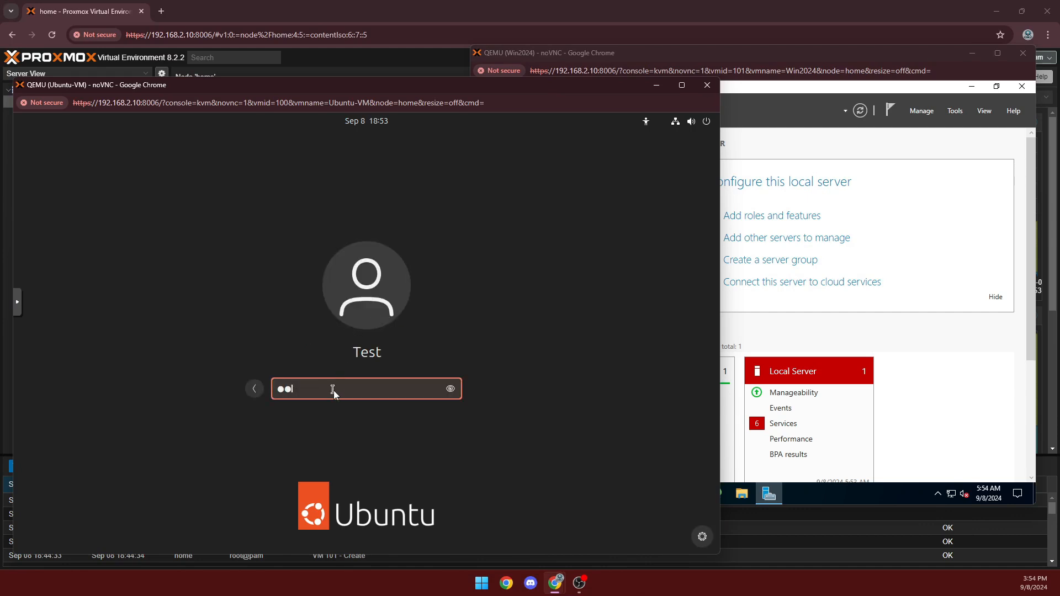
{"action": "type", "text": "t"}
{"action": "key", "text": "BackSpace"}
{"action": "key", "text": "BackSpace"}
{"action": "key", "text": "BackSpace"}
{"action": "key", "text": "BackSpace"}
{"action": "type", "text": "tes"}
{"action": "key", "text": "Return"}
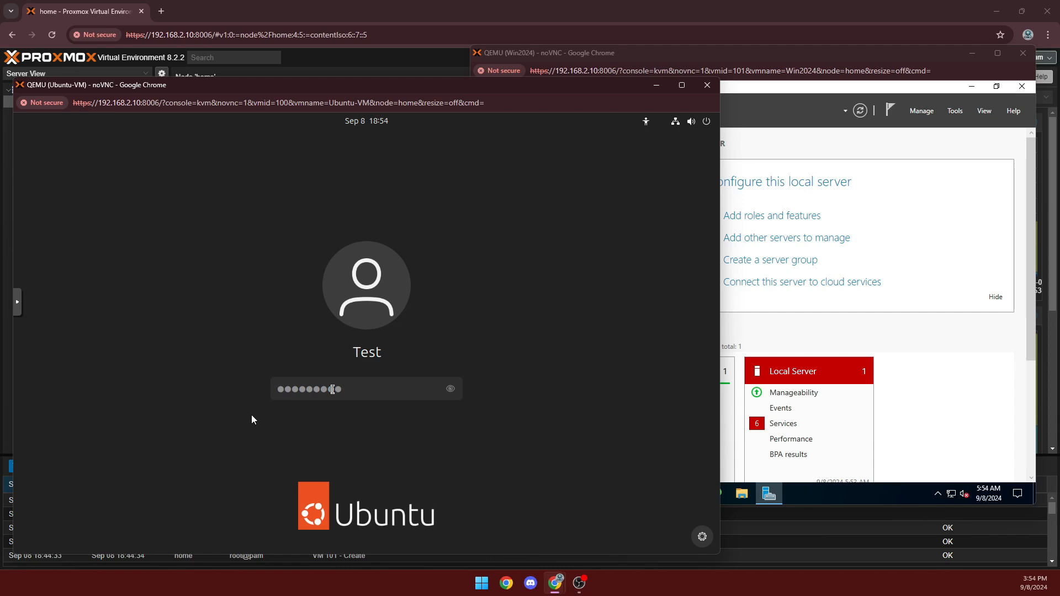
{"action": "left_click", "coordinate": [833, 59]}
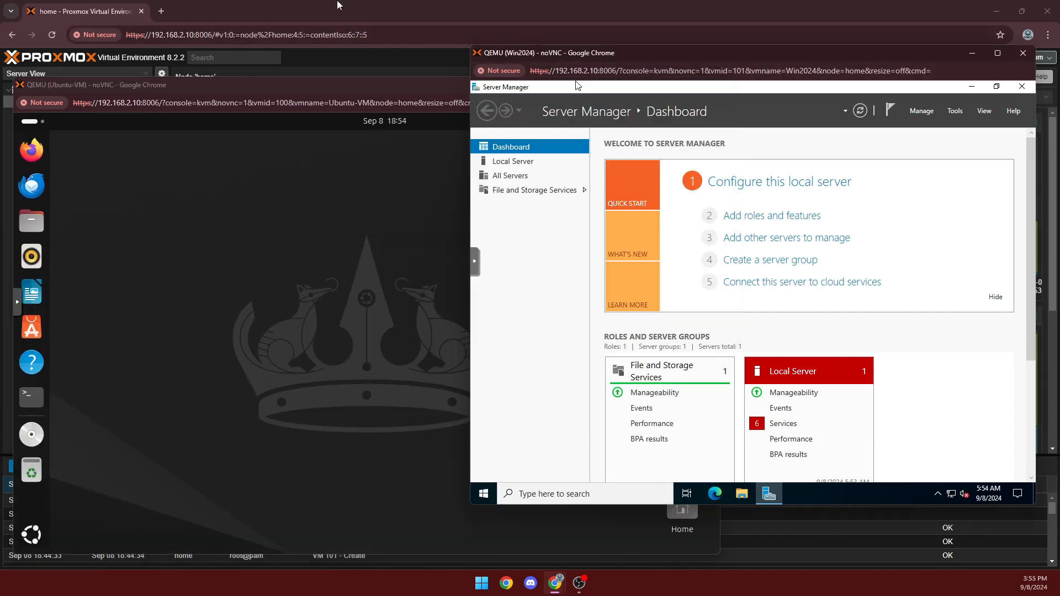
Close Windows Server Manager and show node home's Summary: about 34% CPU, 11.59 of 31.24 GiB RAM.
{"action": "left_click", "coordinate": [1021, 86]}
{"action": "left_click", "coordinate": [356, 5]}
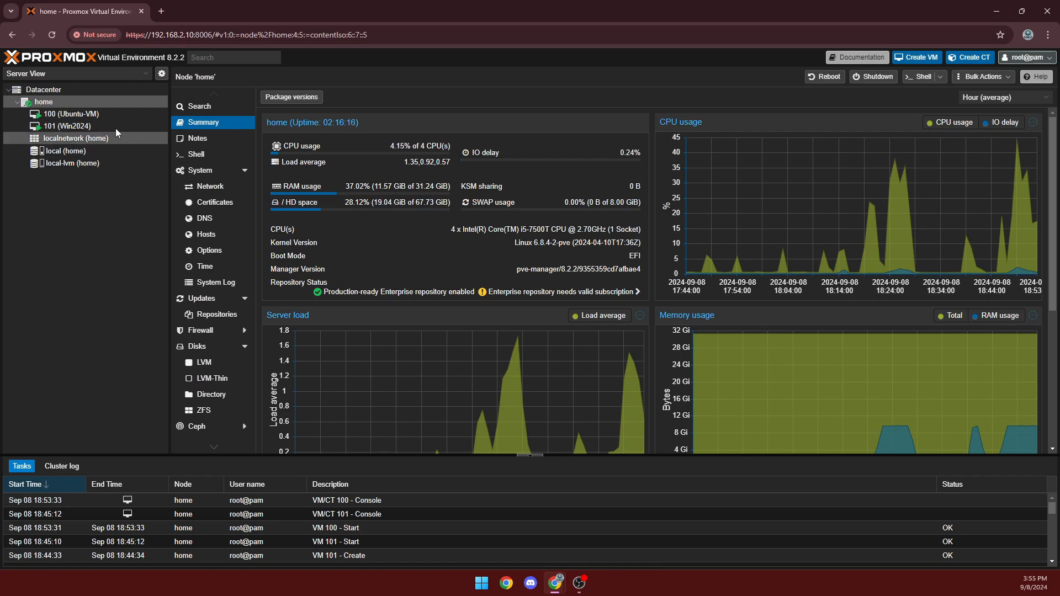
{"action": "left_click", "coordinate": [103, 114]}
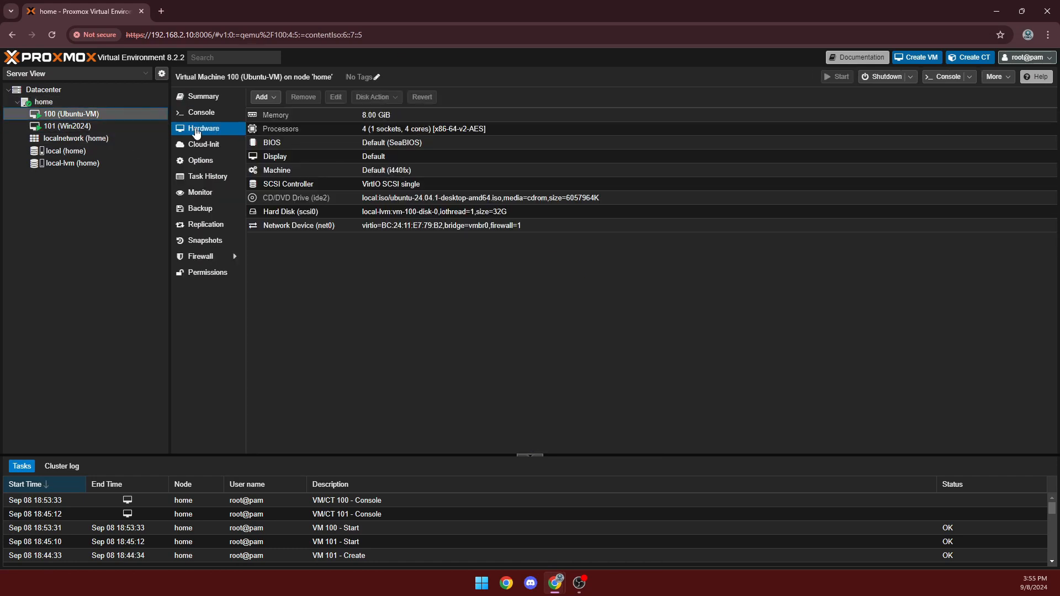
{"action": "left_click", "coordinate": [91, 126]}
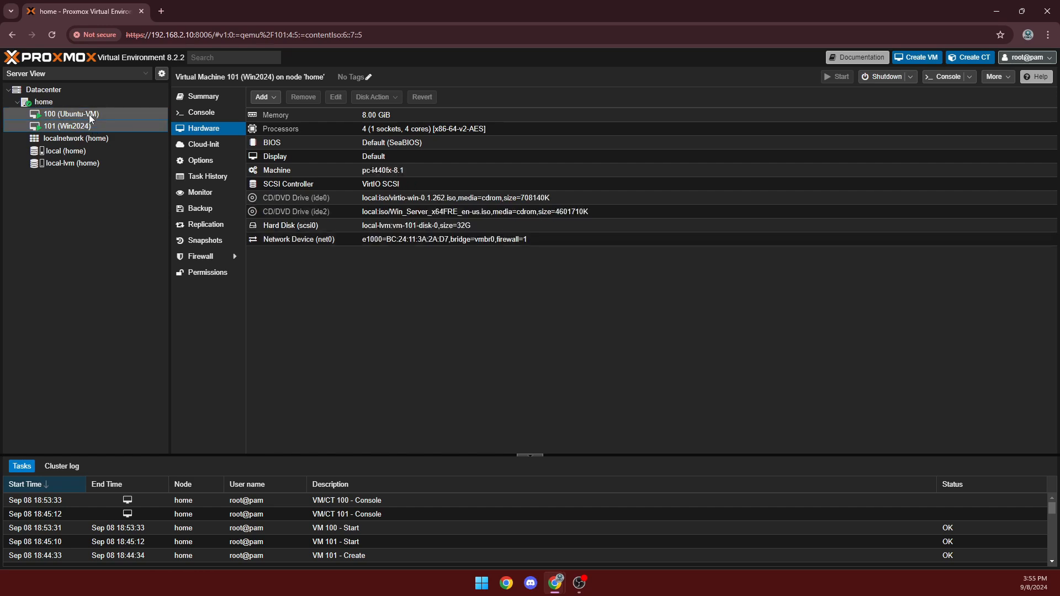
{"action": "left_click", "coordinate": [75, 107]}
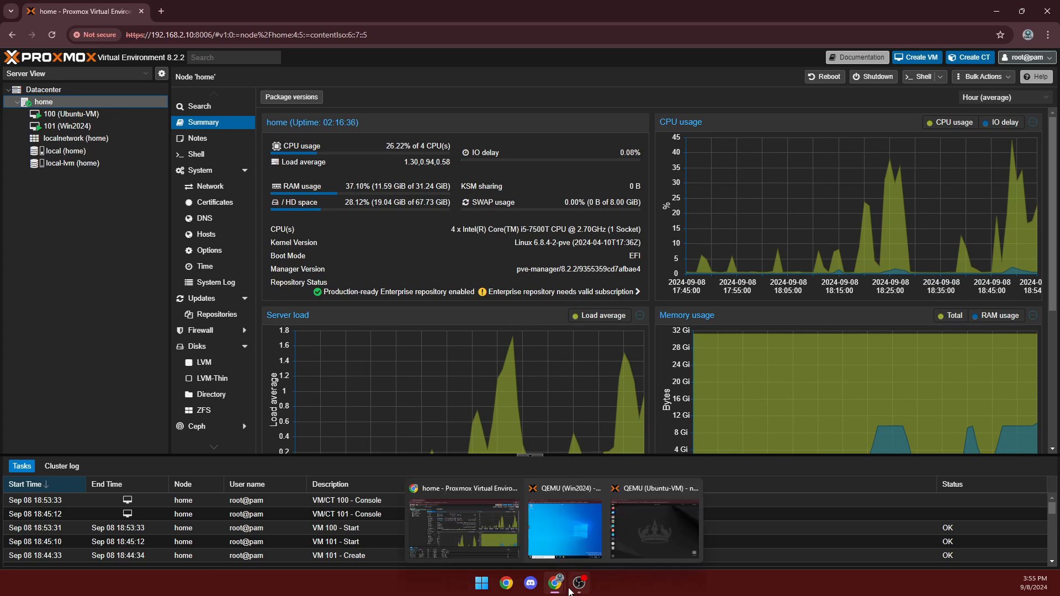
{"action": "mouse_move", "coordinate": [579, 582]}
In the Win2024 console, search 'windows up' from Start and run Check for updates.
{"action": "left_click", "coordinate": [563, 534]}
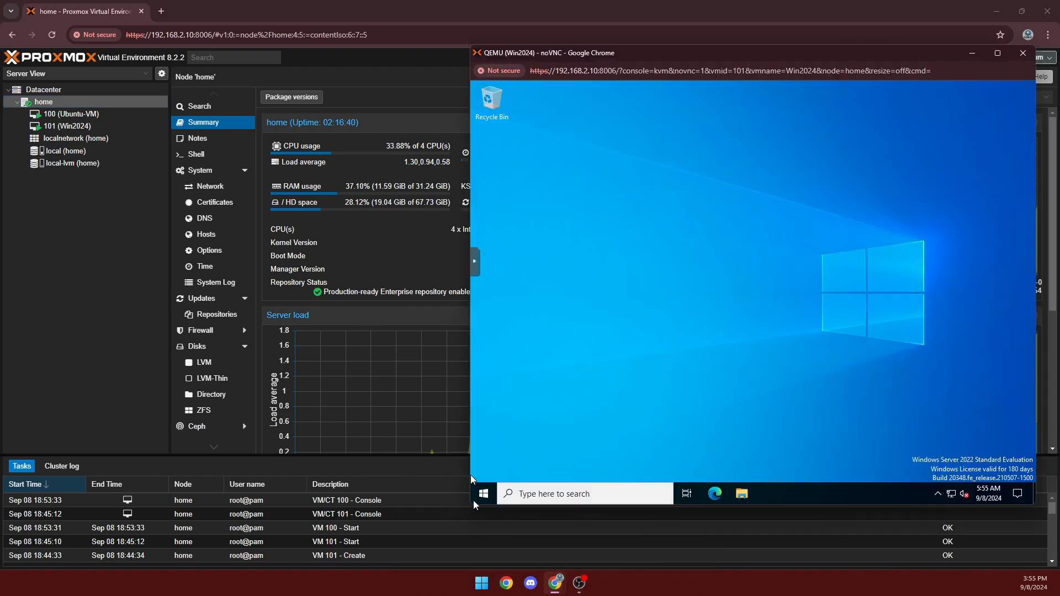
{"action": "left_click", "coordinate": [493, 494]}
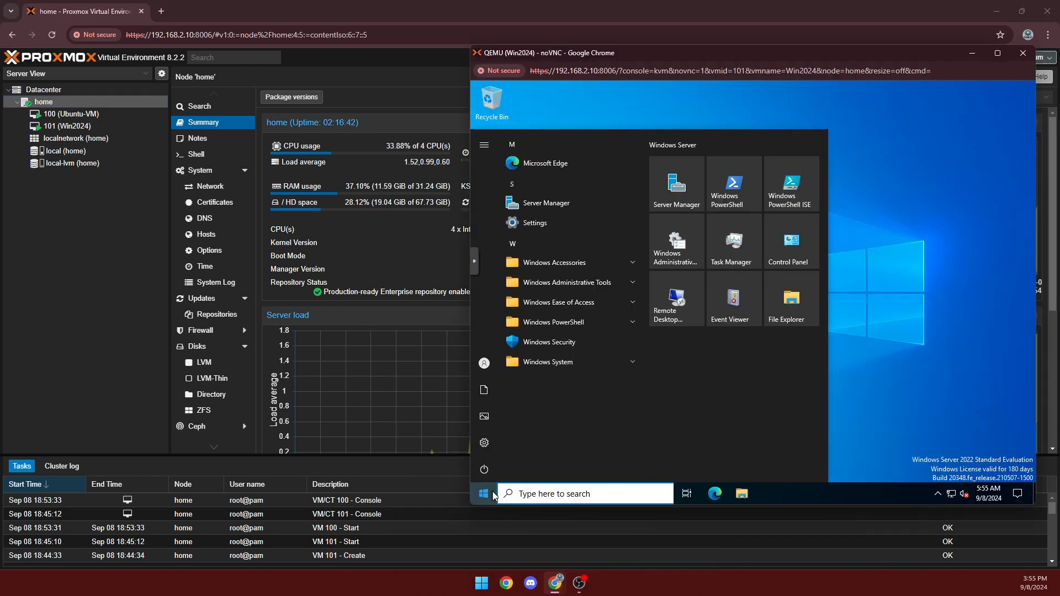
{"action": "type", "text": "window"}
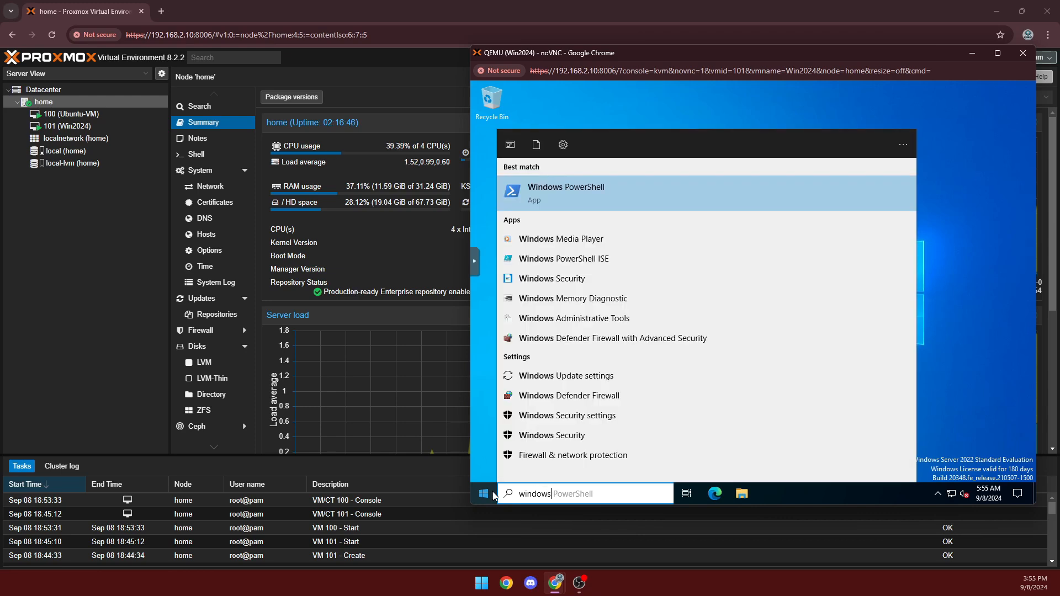
{"action": "type", "text": "s up"}
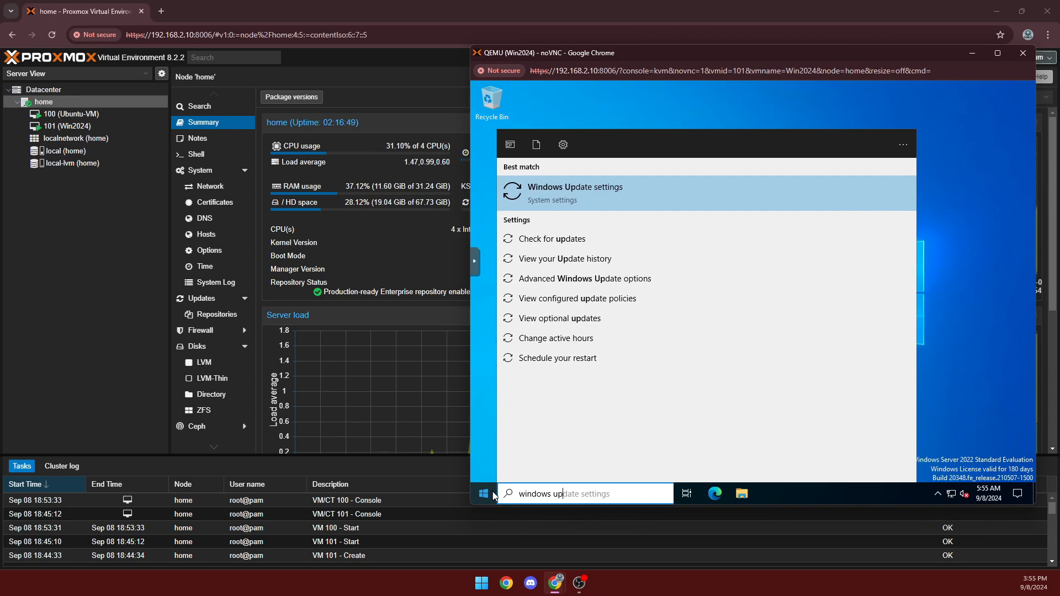
{"action": "key", "text": "Return"}
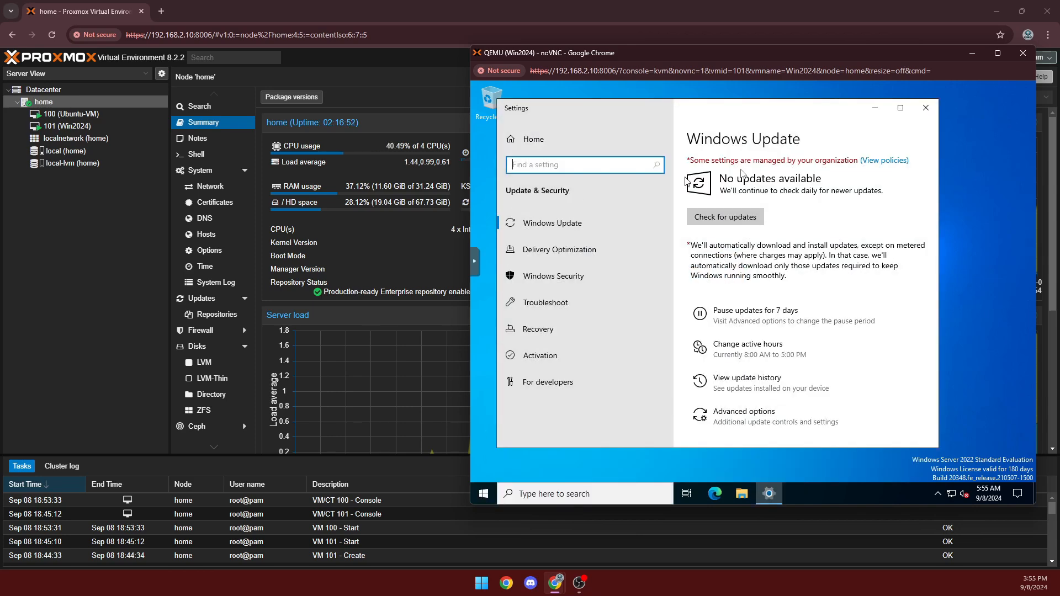
{"action": "left_click", "coordinate": [711, 226]}
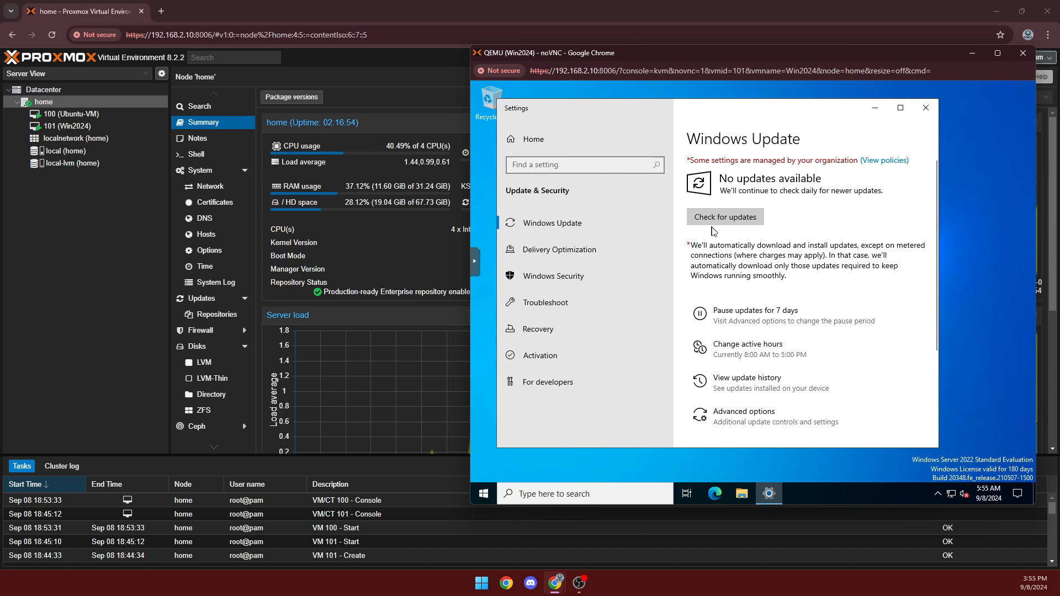
{"action": "left_click", "coordinate": [717, 221]}
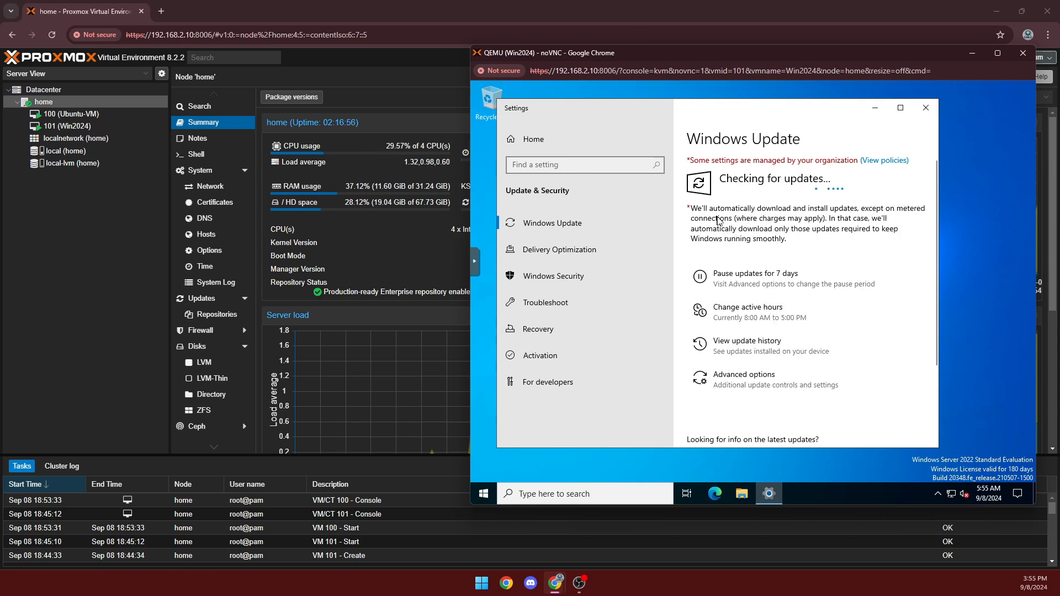
{"action": "mouse_move", "coordinate": [570, 588]}
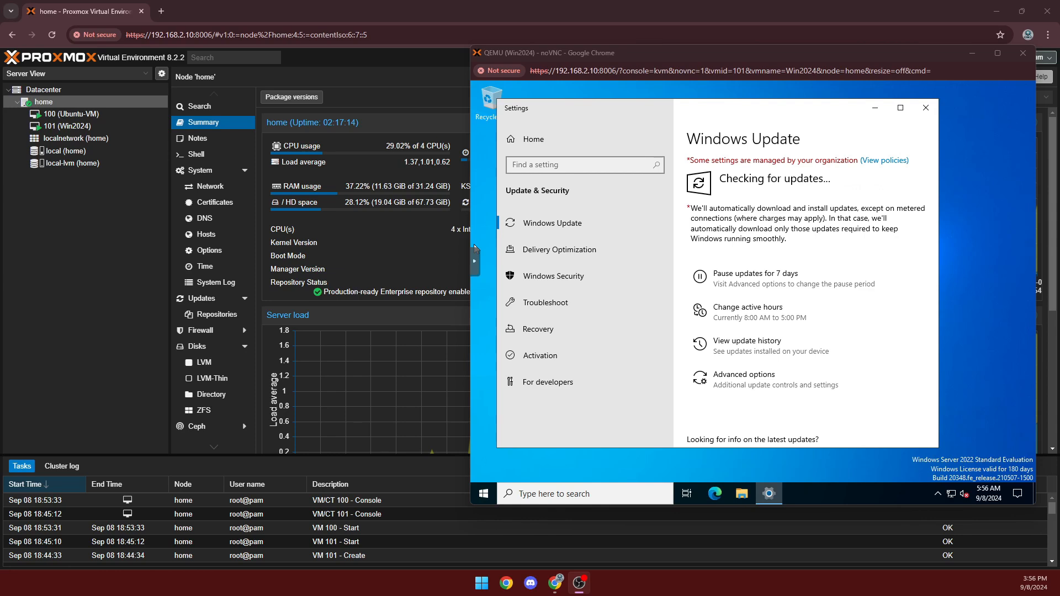
Launch Command Prompt in the Windows VM by searching 'cmd' from Start.
{"action": "left_click", "coordinate": [493, 495]}
{"action": "type", "text": "cmd"}
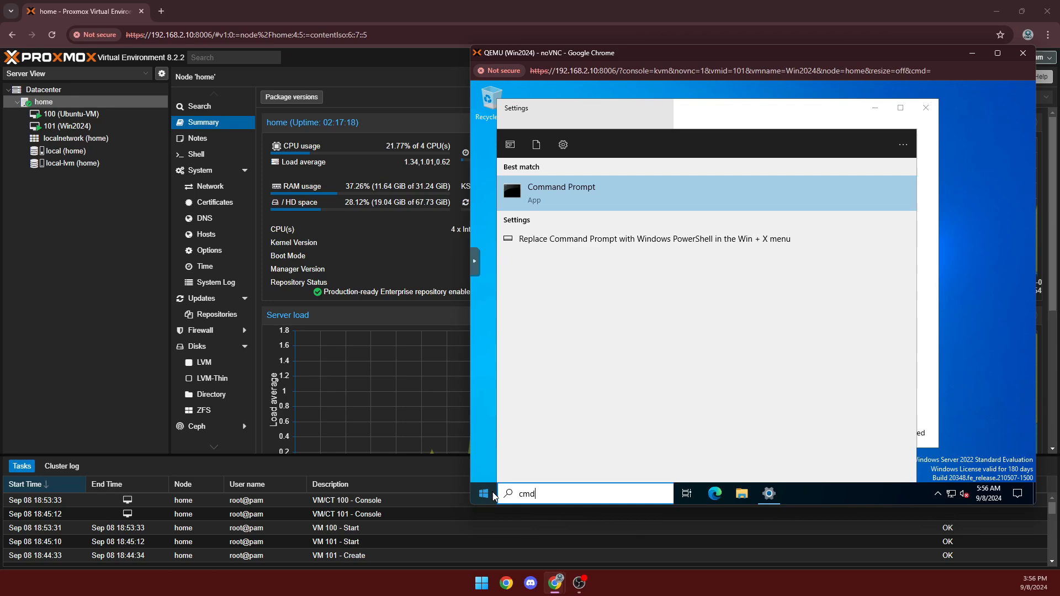
{"action": "key", "text": "Return"}
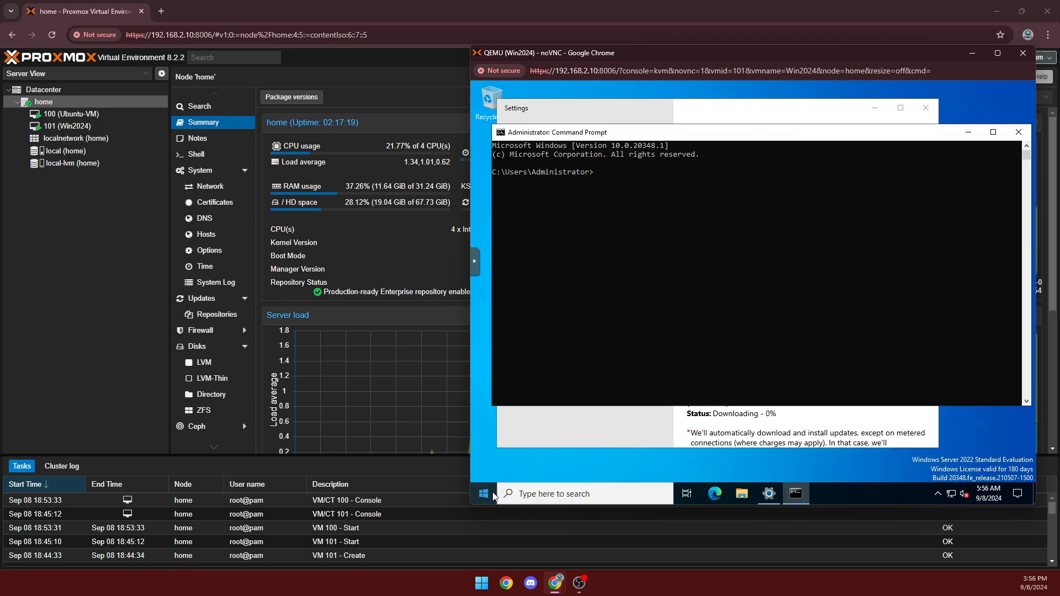
Run ipconfig and highlight the IPv4 address 192.168.2.62.
{"action": "type", "text": "ip"}
{"action": "type", "text": "g"}
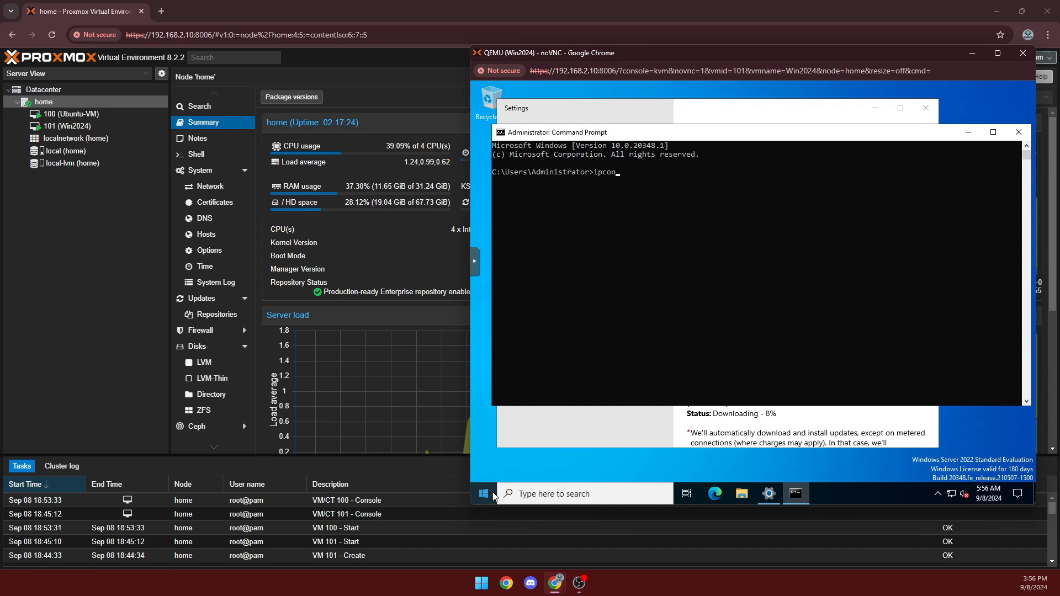
{"action": "type", "text": "g"}
{"action": "key", "text": "BackSpace"}
{"action": "key", "text": "BackSpace"}
{"action": "key", "text": "BackSpace"}
{"action": "type", "text": "fing"}
{"action": "key", "text": "Return"}
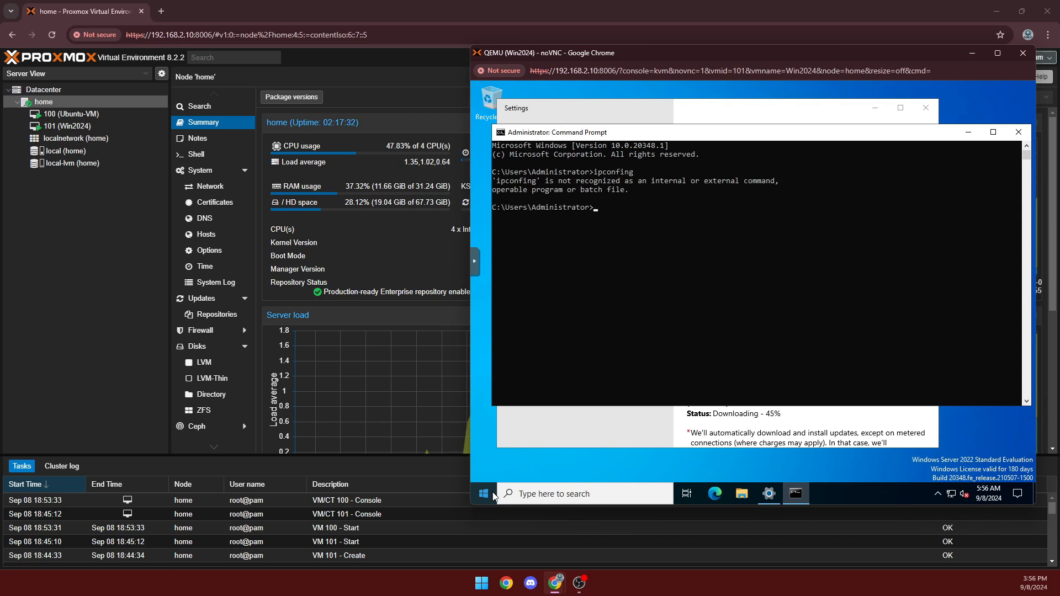
{"action": "type", "text": "ipconfig"}
{"action": "key", "text": "Return"}
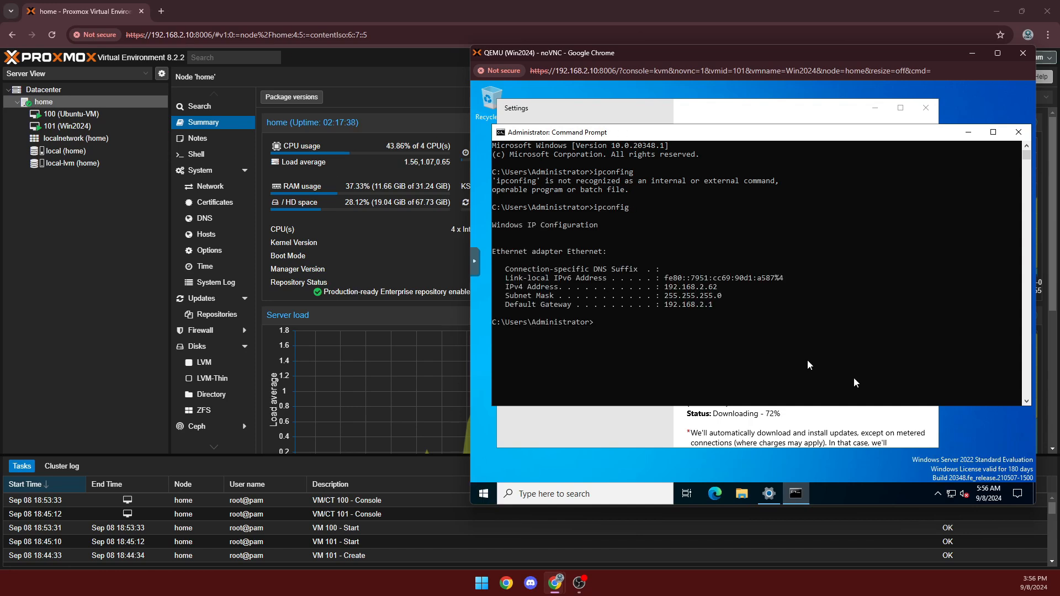
{"action": "left_click_drag", "start_coordinate": [723, 289], "coordinate": [662, 293]}
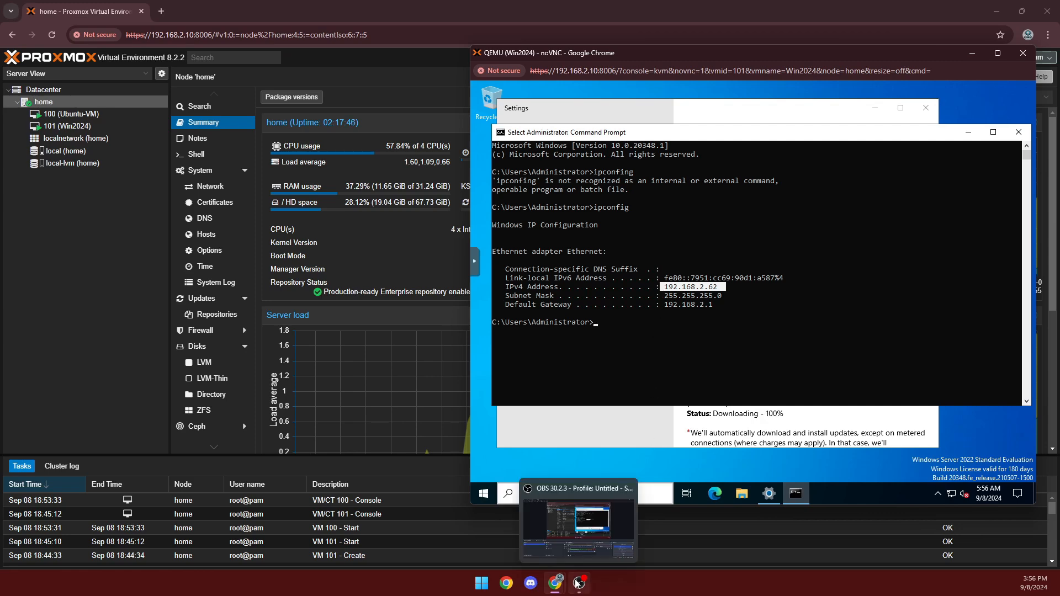
Open a Terminal in the Ubuntu VM and run 'ip a', showing inet 192.168.2.45/24.
{"action": "mouse_move", "coordinate": [559, 585]}
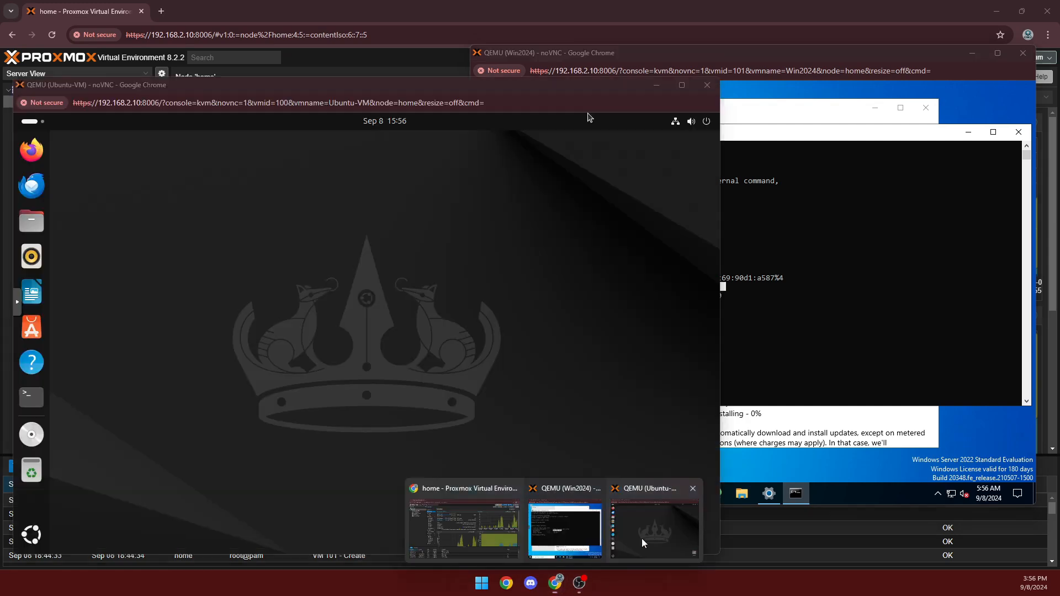
{"action": "left_click", "coordinate": [641, 538]}
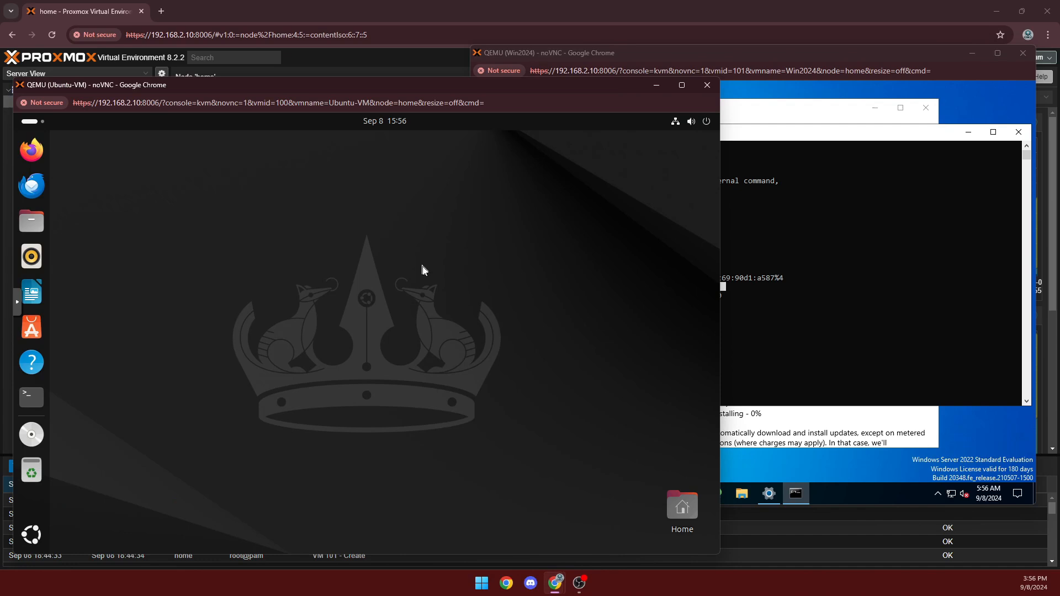
{"action": "left_click", "coordinate": [32, 398]}
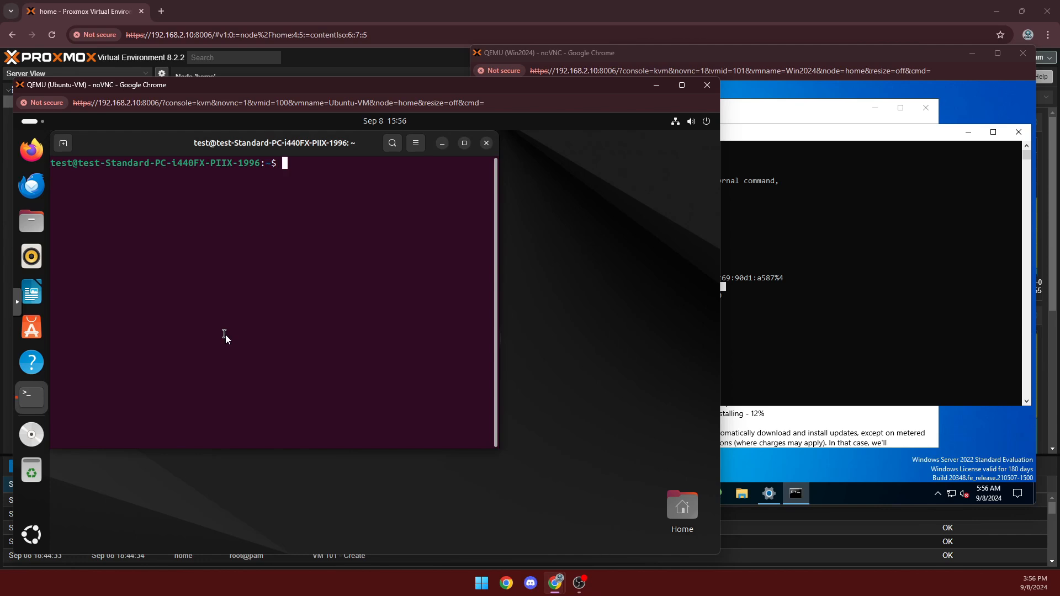
{"action": "type", "text": "ip a"}
{"action": "key", "text": "Return"}
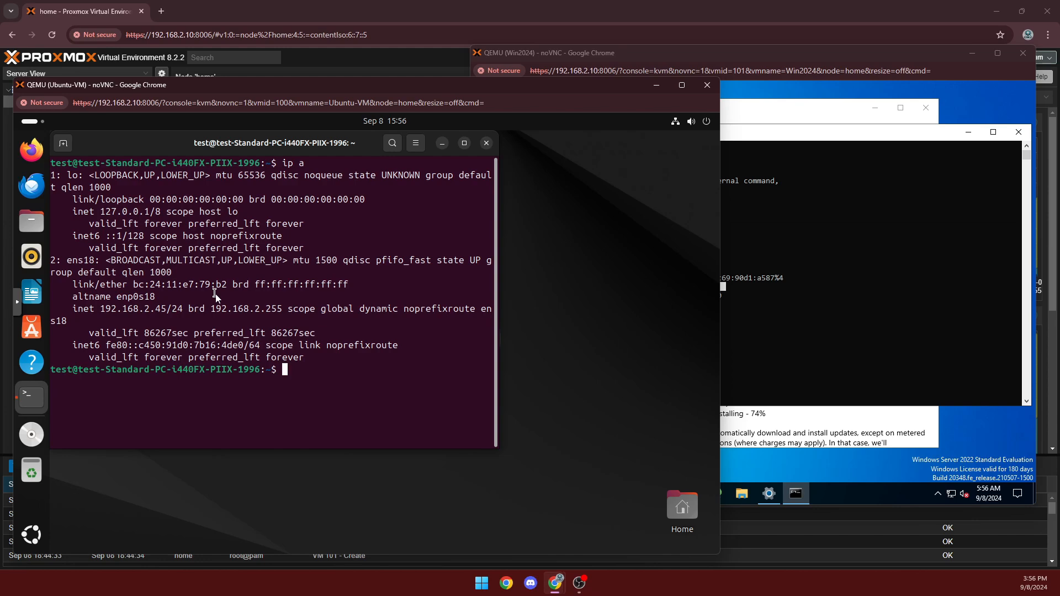
{"action": "left_click_drag", "start_coordinate": [131, 316], "coordinate": [133, 312]}
{"action": "left_click", "coordinate": [130, 313]}
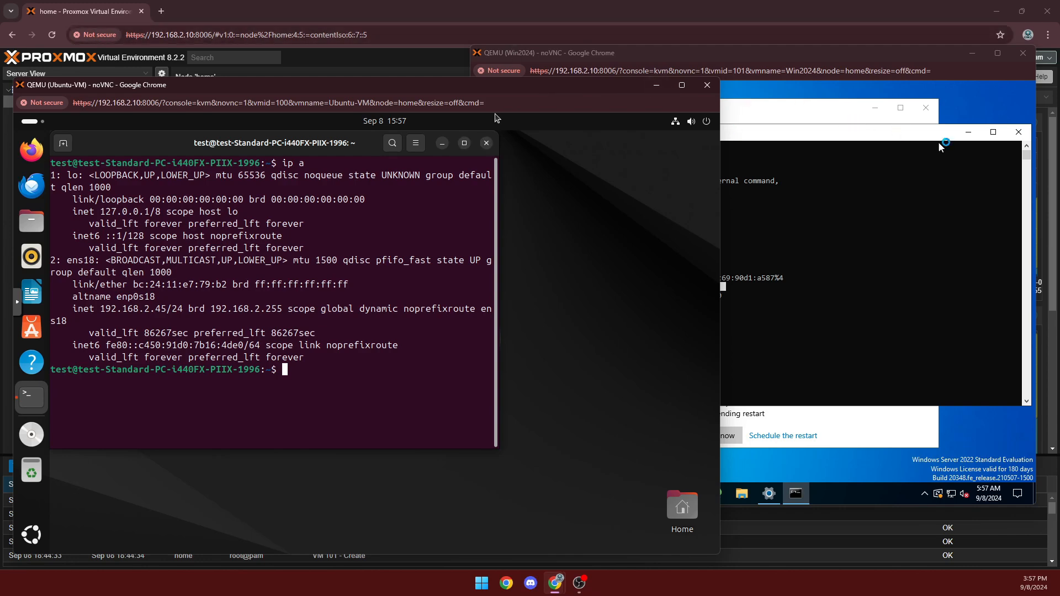
Close Command Prompt in Win2024 and scroll the Windows Update list showing the 2024-08 cumulative update needing a restart.
{"action": "left_click", "coordinate": [914, 138]}
{"action": "left_click", "coordinate": [1018, 133]}
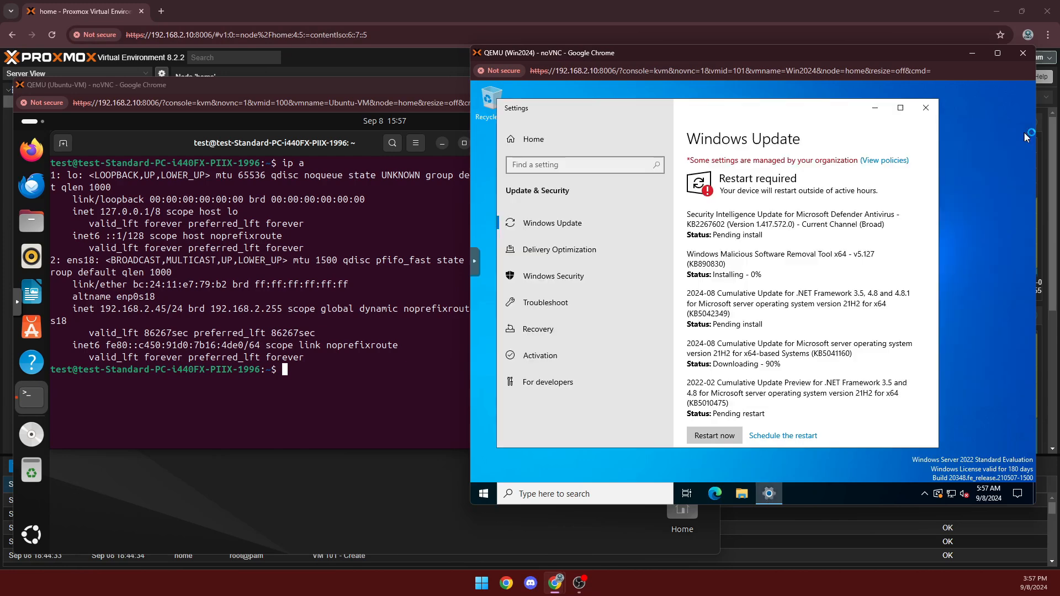
{"action": "scroll", "coordinate": [842, 259], "scroll_direction": "down", "scroll_amount": 1}
{"action": "scroll", "coordinate": [842, 259], "scroll_direction": "down", "scroll_amount": 2}
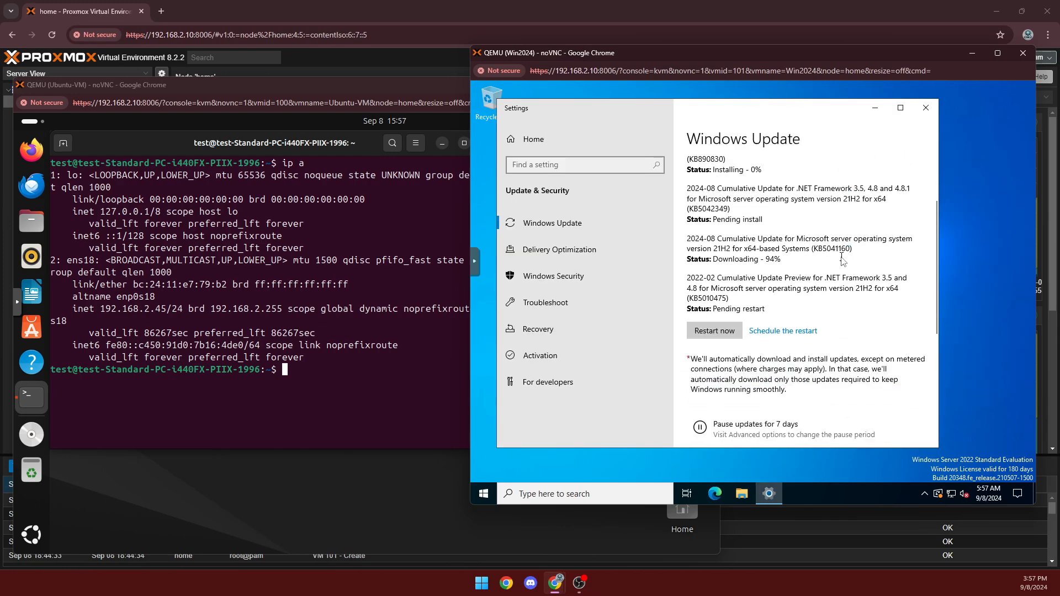
{"action": "scroll", "coordinate": [819, 331], "scroll_direction": "up", "scroll_amount": 1}
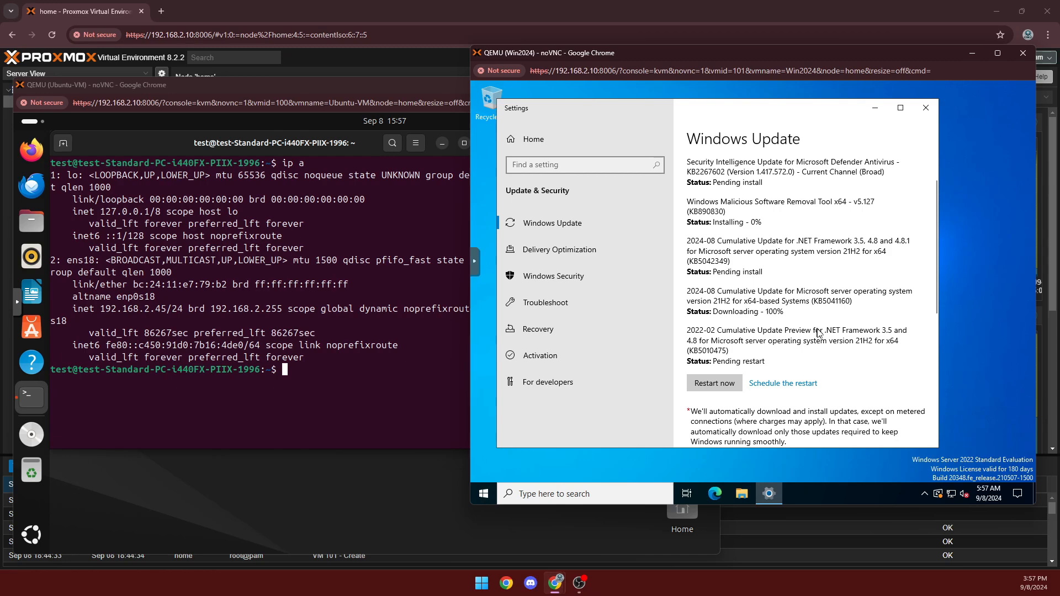